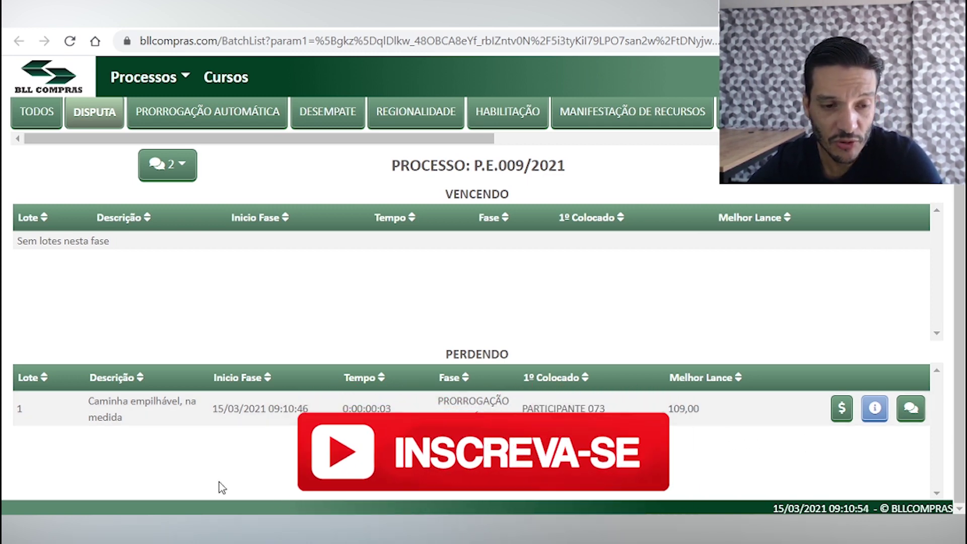
# Review the Caminha Empilhavel unit and total prices in the Excel price sheet, and return to the BLL Compras dispute page.
pyautogui.moveTo(222, 534)
pyautogui.click(121, 496)
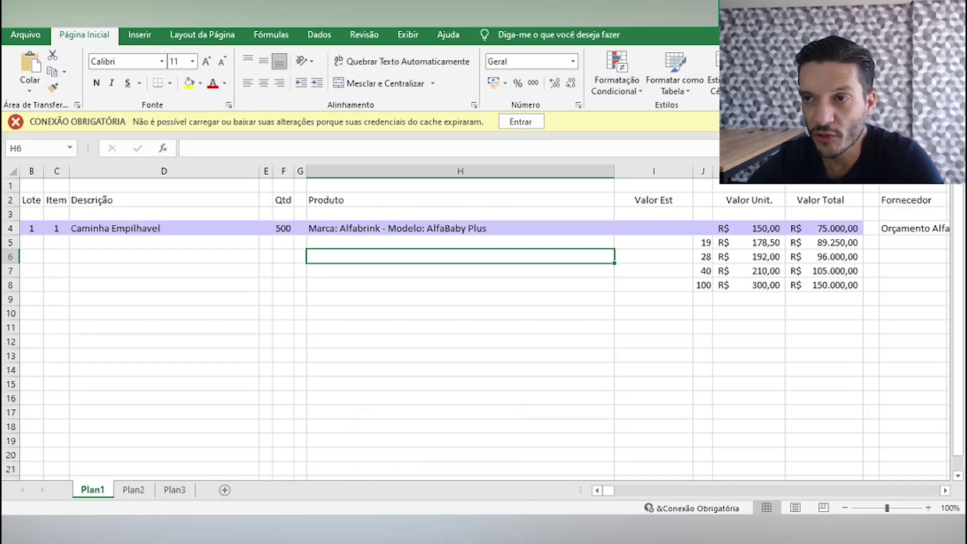
pyautogui.hotkey('alt', 'F4')
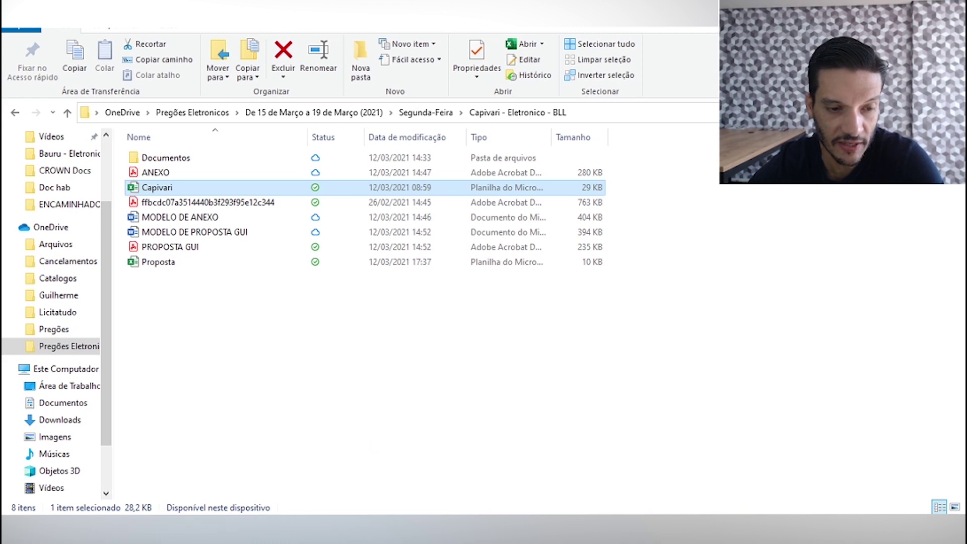
pyautogui.moveTo(154, 533)
pyautogui.click(169, 475)
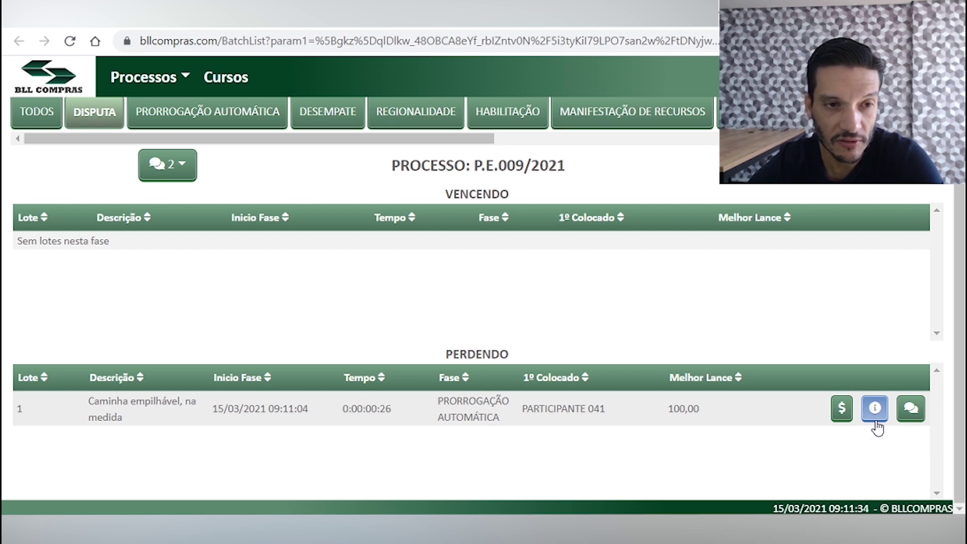
pyautogui.moveTo(151, 541)
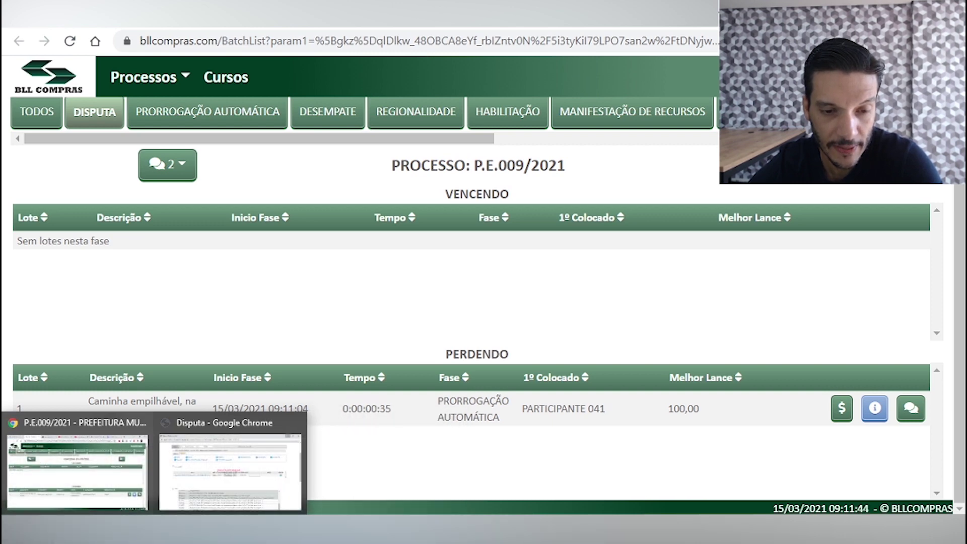
pyautogui.click(234, 456)
pyautogui.doubleClick(226, 189)
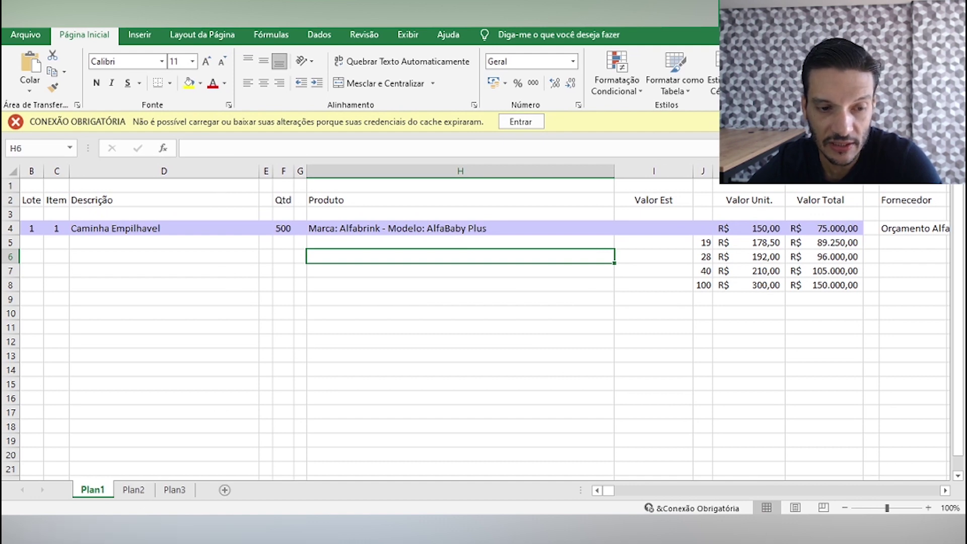
pyautogui.moveTo(151, 541)
pyautogui.click(132, 488)
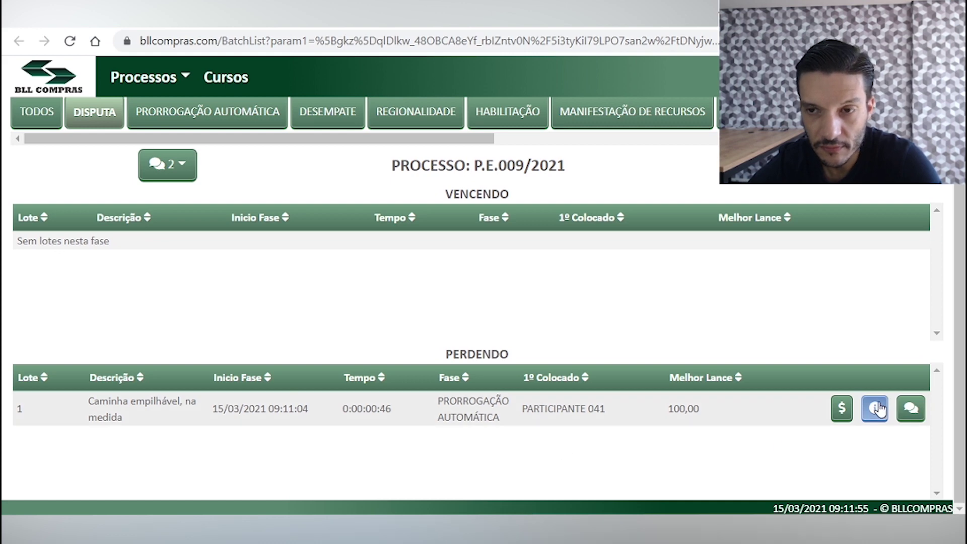
# Try to place a quick bid of 240,00 on lot 1, and dismiss the resulting message.
pyautogui.click(844, 411)
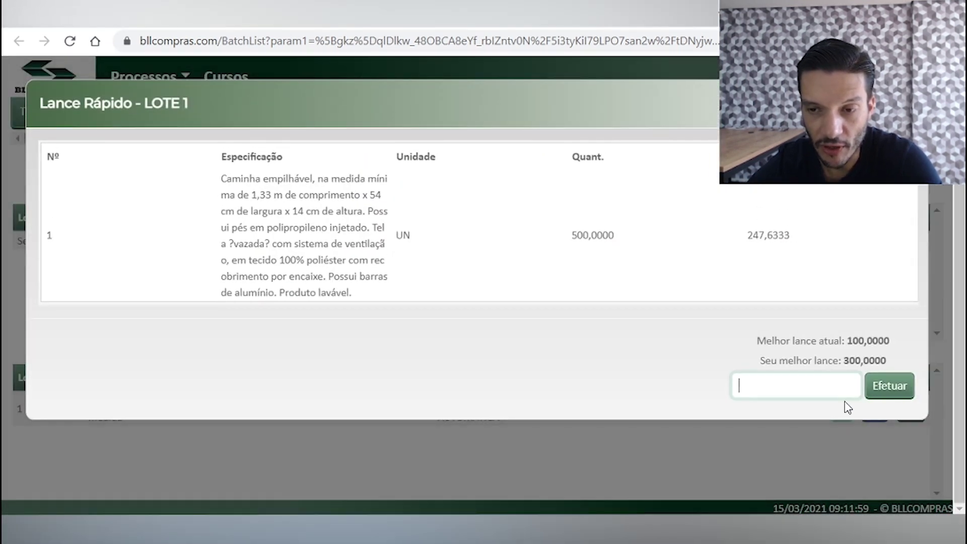
pyautogui.write('24')
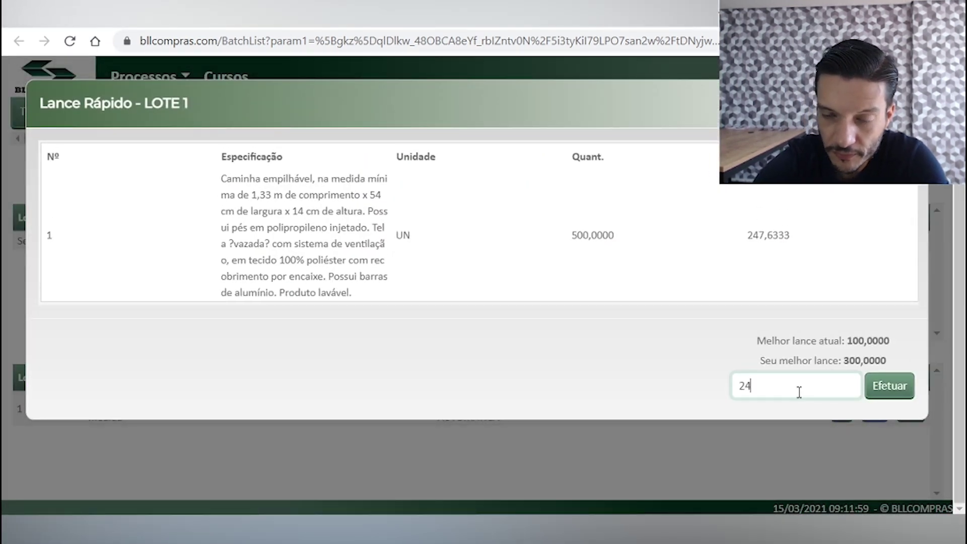
pyautogui.write('0,0')
pyautogui.press('BackSpace')
pyautogui.write(',00')
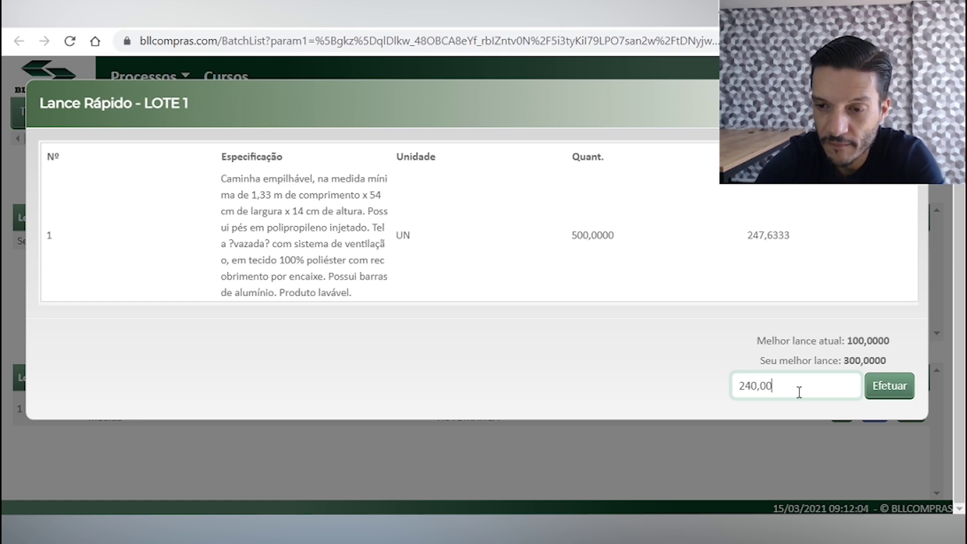
pyautogui.click(890, 393)
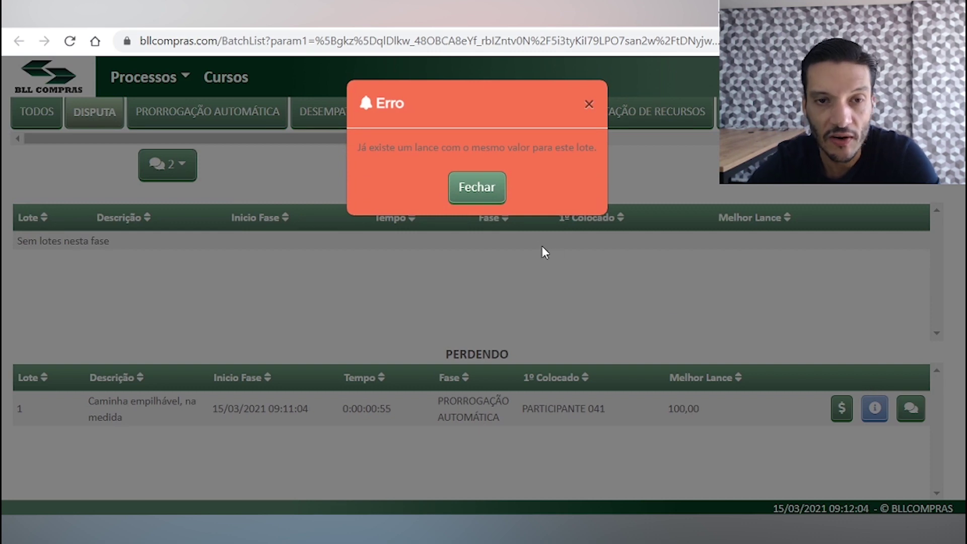
pyautogui.click(475, 188)
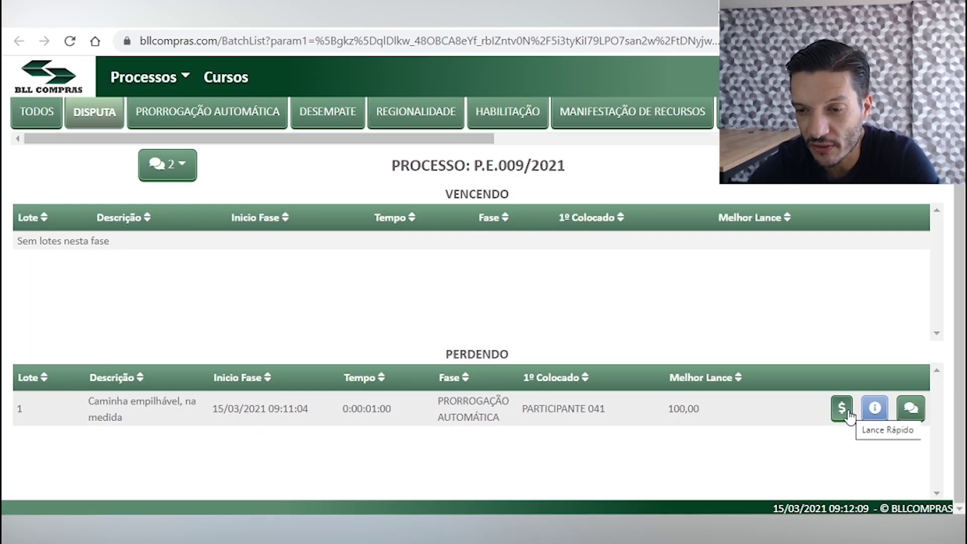
# Try to place a quick bid of 239,00 on lot 1.
pyautogui.click(841, 409)
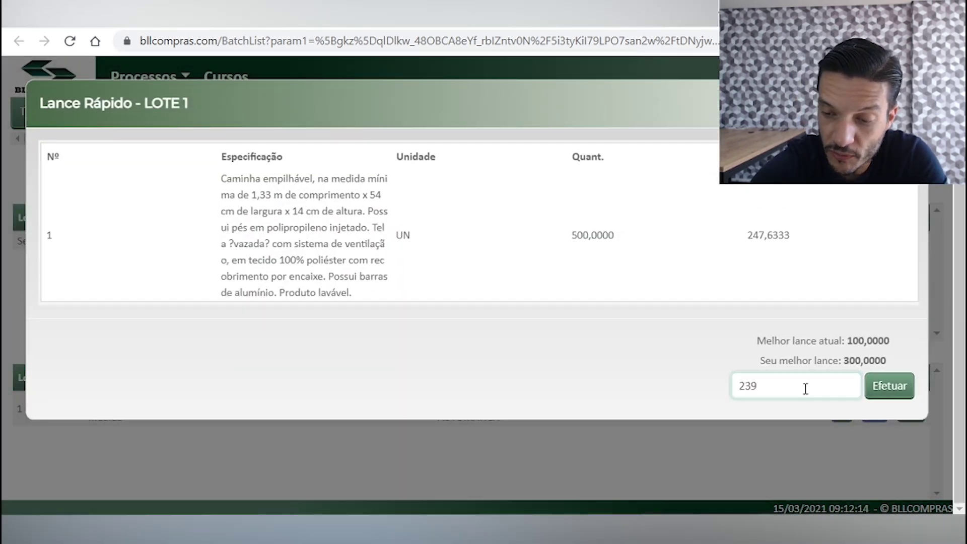
pyautogui.press('BackSpace')
pyautogui.press('BackSpace')
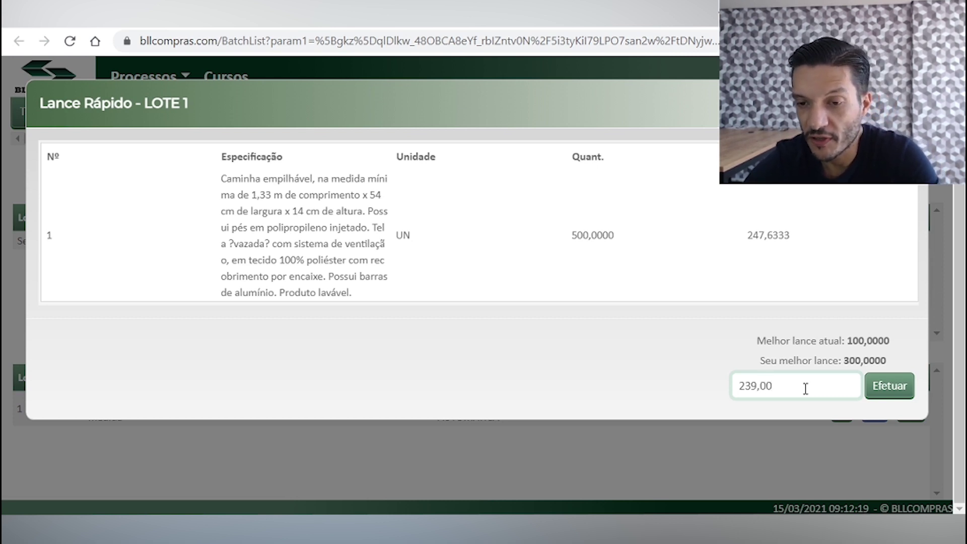
pyautogui.click(878, 390)
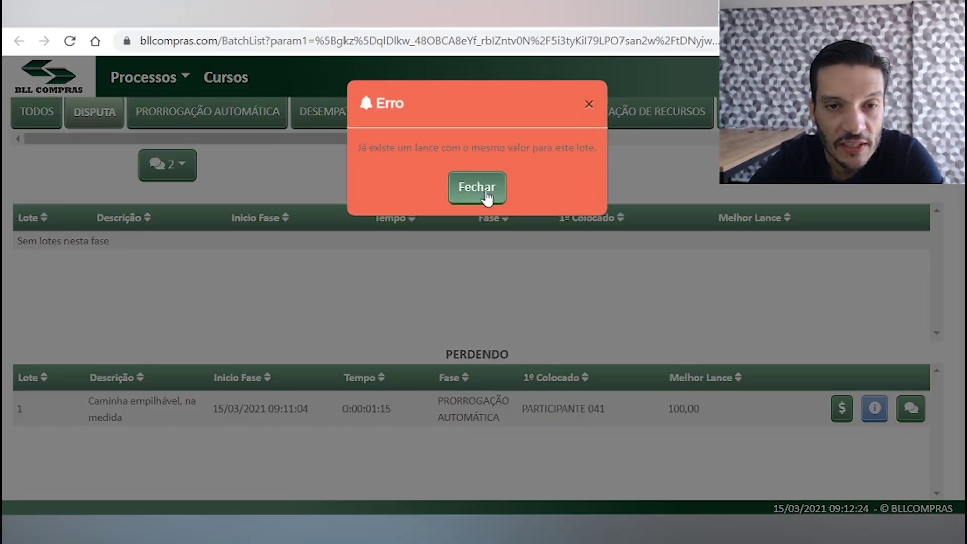
pyautogui.click(476, 187)
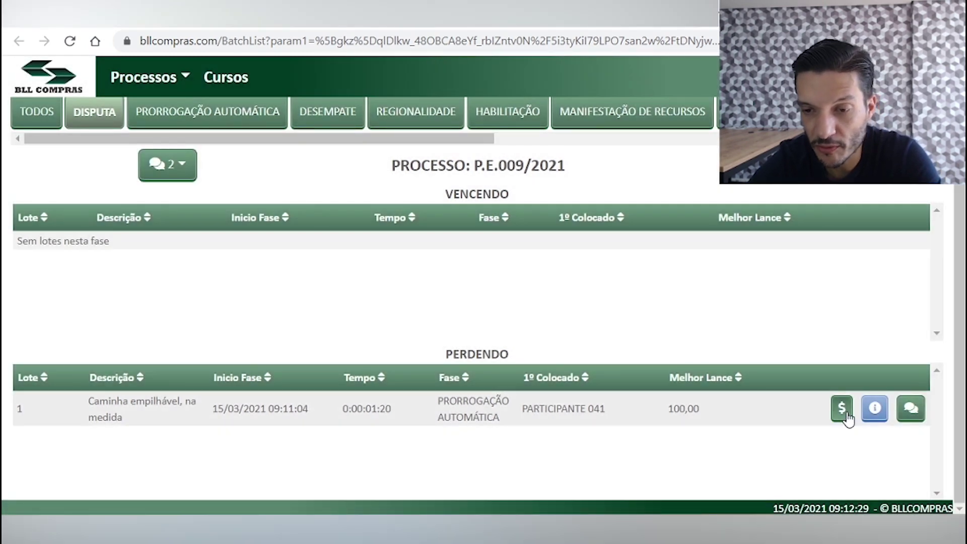
# Try to place a quick bid of 245,00 on lot 1.
pyautogui.click(846, 412)
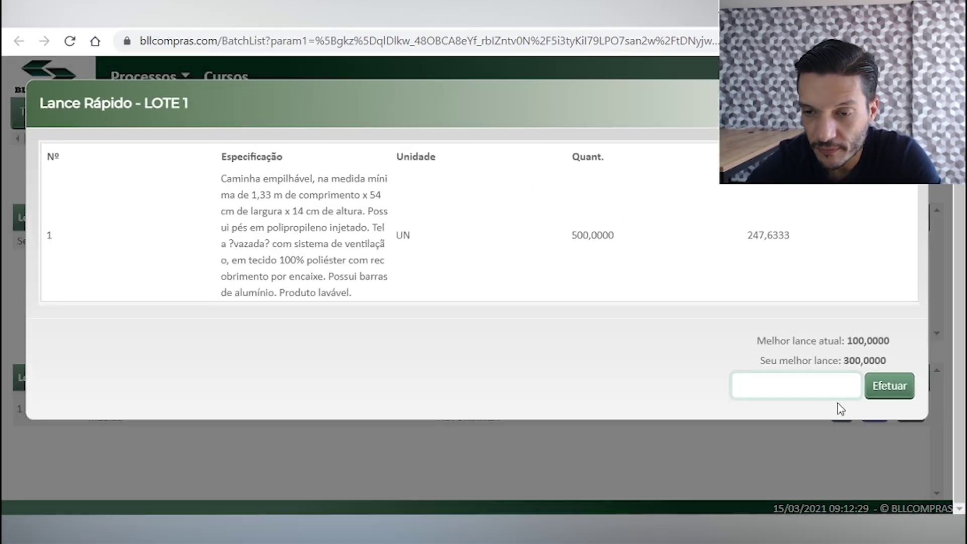
pyautogui.write('245')
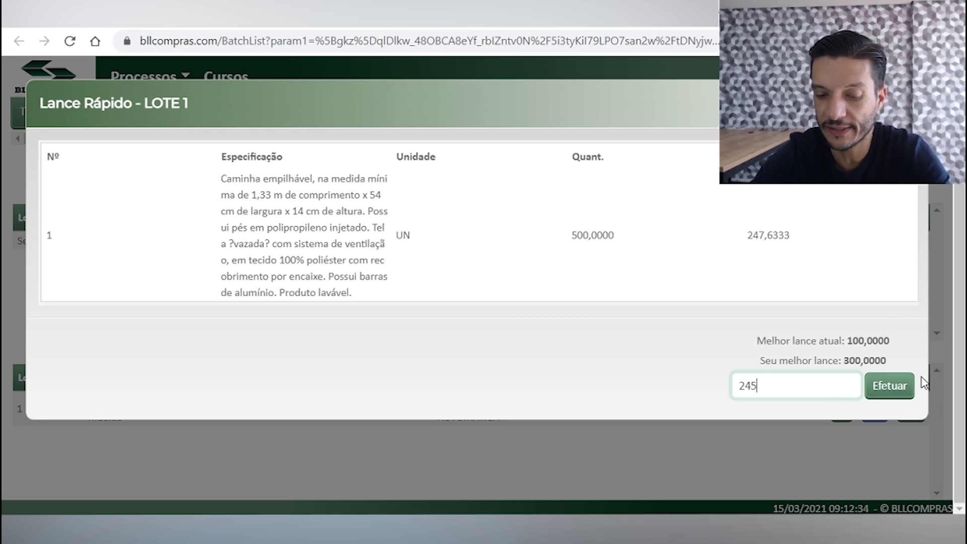
pyautogui.write('00,0')
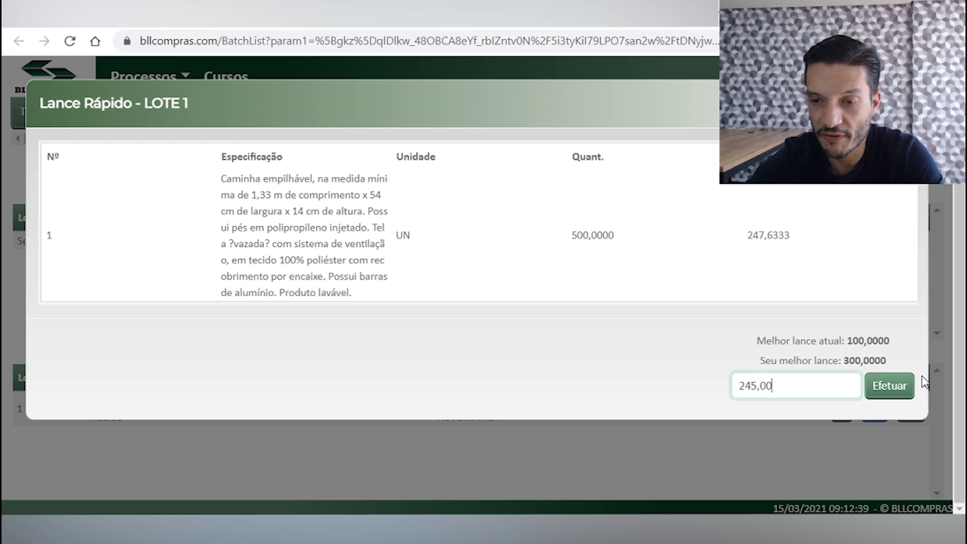
pyautogui.write('0')
pyautogui.click(888, 386)
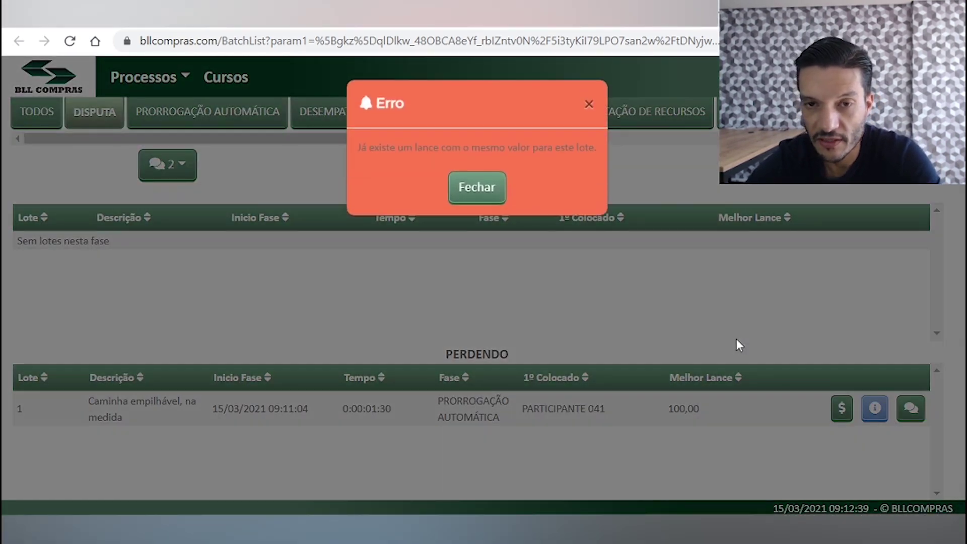
pyautogui.click(487, 205)
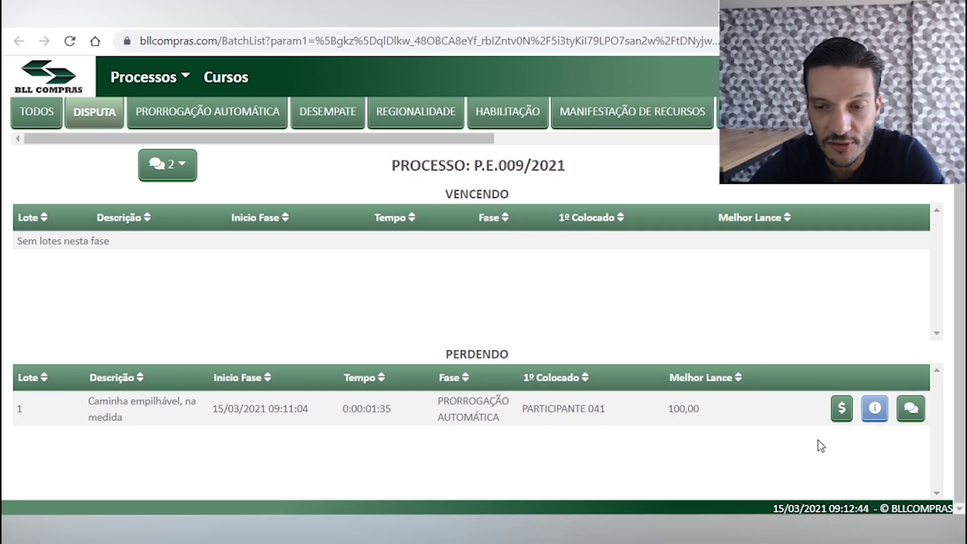
# Check the lot 1 messages and submit a quick bid of 243,57 for the lot.
pyautogui.click(909, 410)
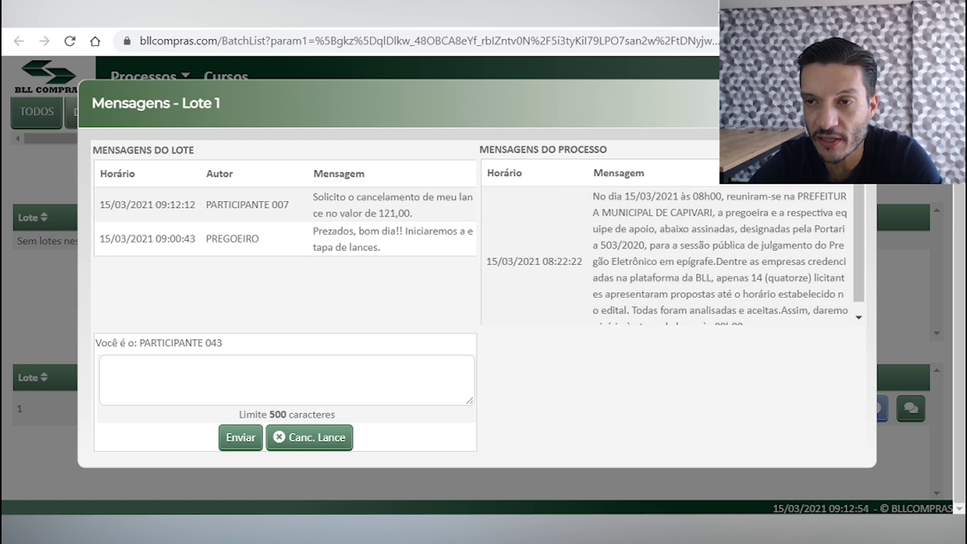
pyautogui.click(798, 499)
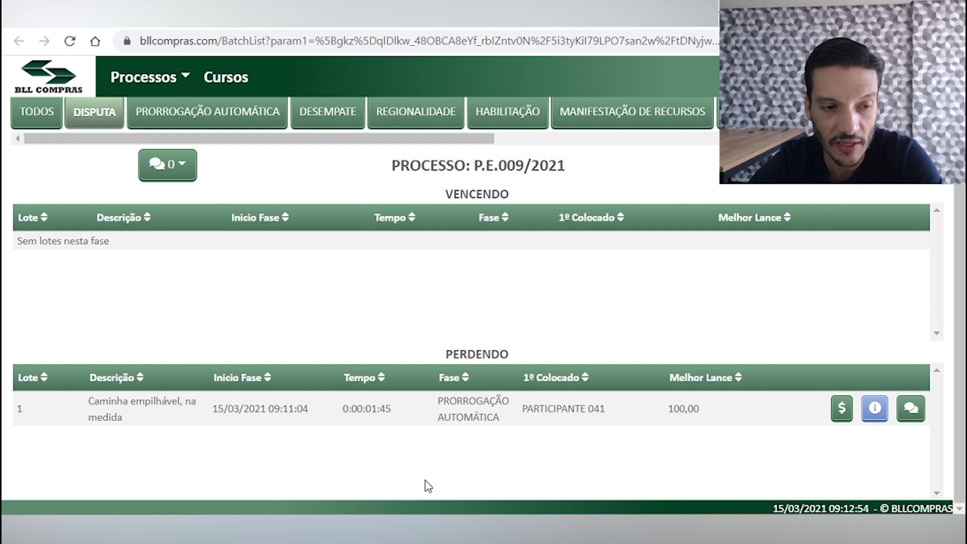
pyautogui.click(840, 411)
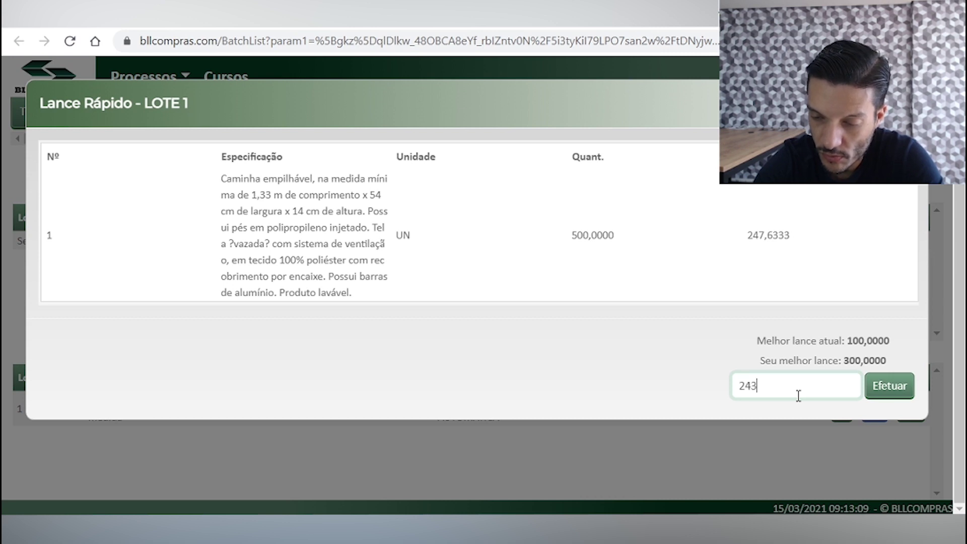
pyautogui.write('24357')
pyautogui.press('BackSpace')
pyautogui.press('BackSpace')
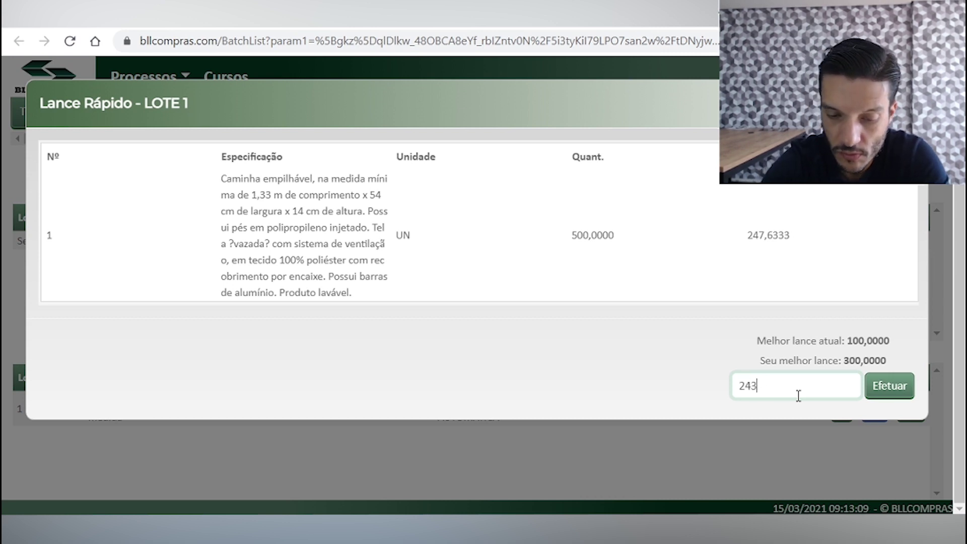
pyautogui.write(',57')
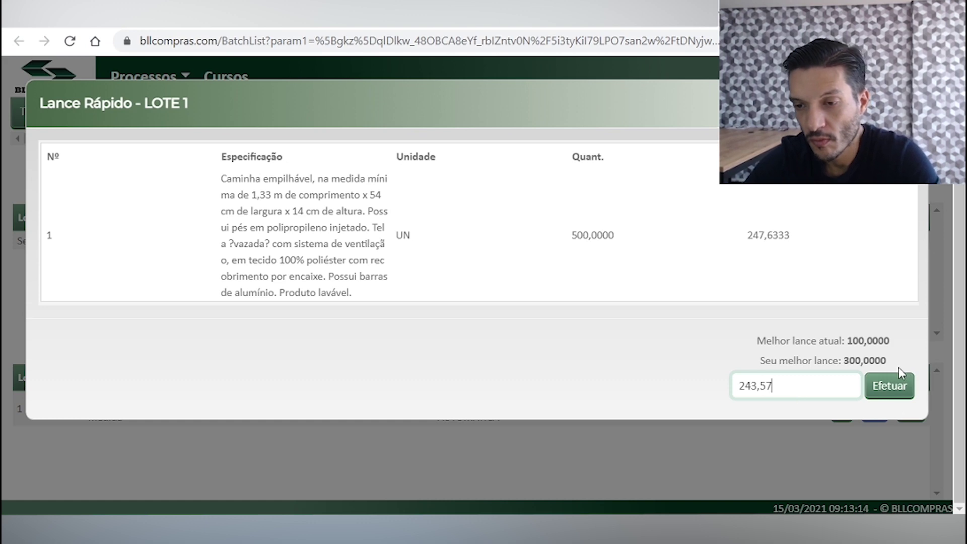
pyautogui.click(896, 386)
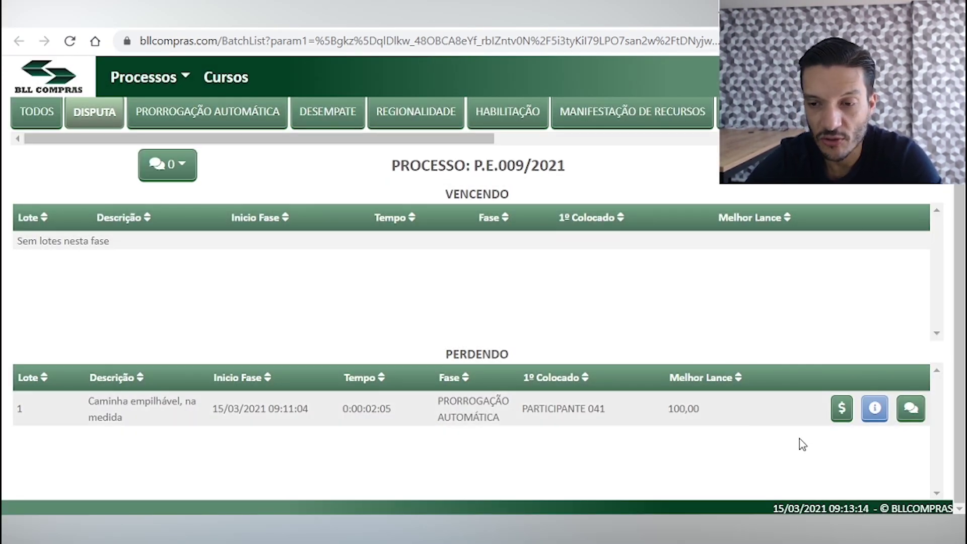
# Check your own best bid against the current best bid for lot 1 in the quick bid dialog, without entering a new value.
pyautogui.click(842, 410)
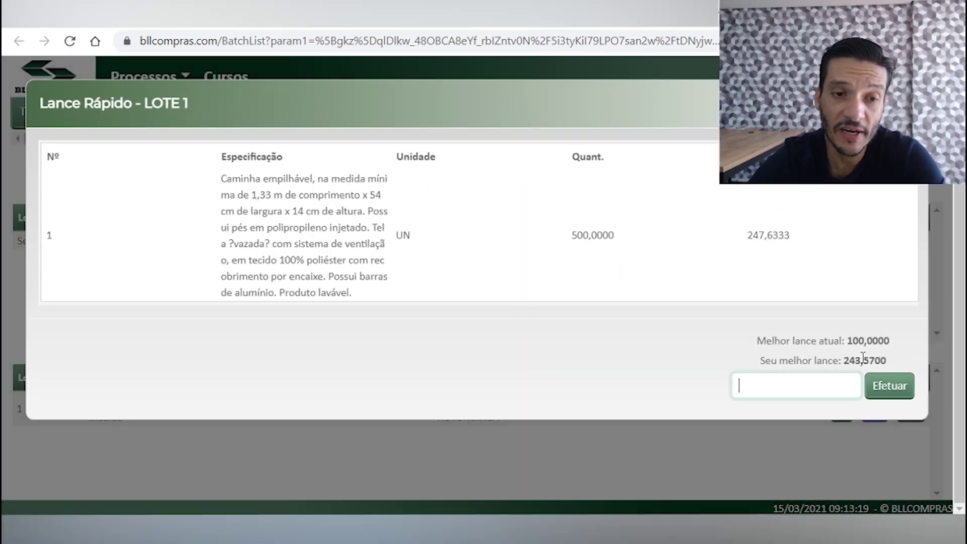
pyautogui.click(887, 395)
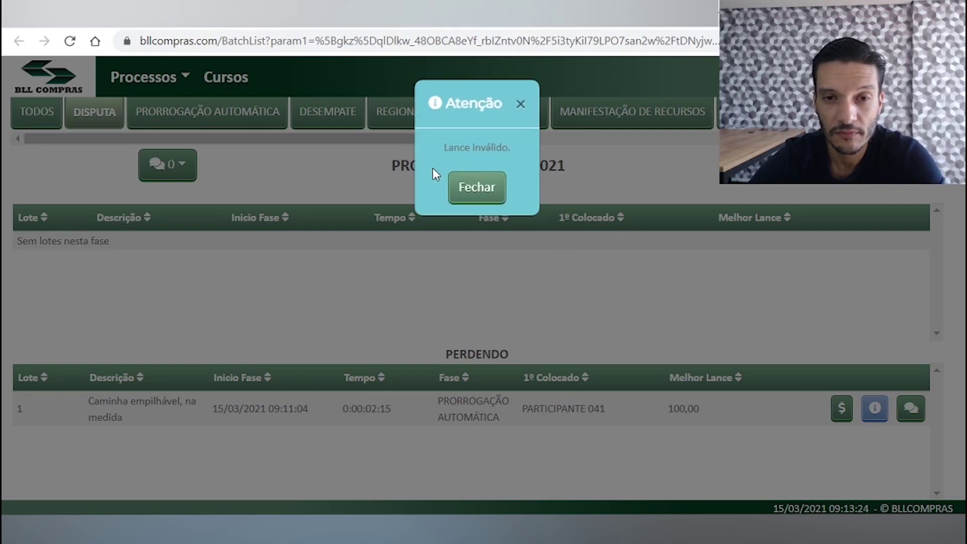
pyautogui.click(476, 198)
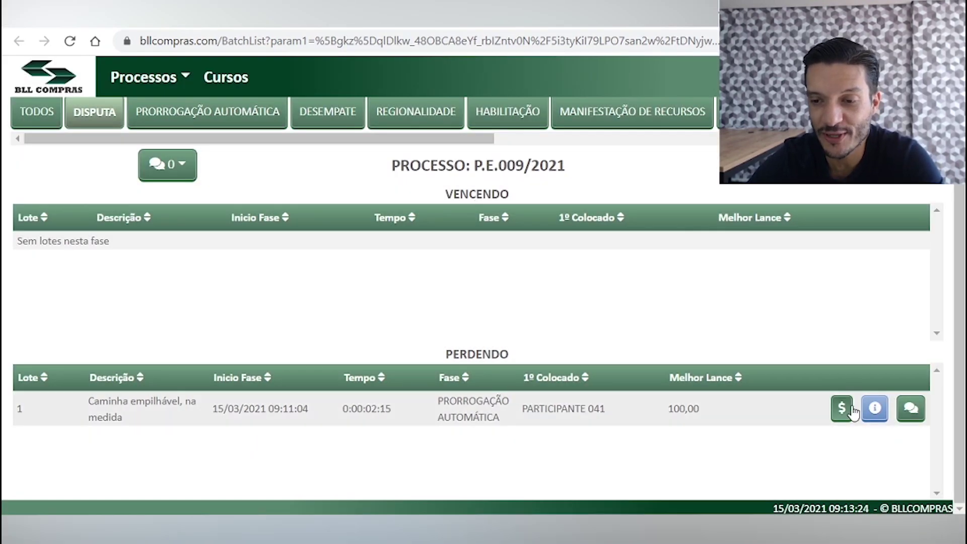
pyautogui.click(848, 408)
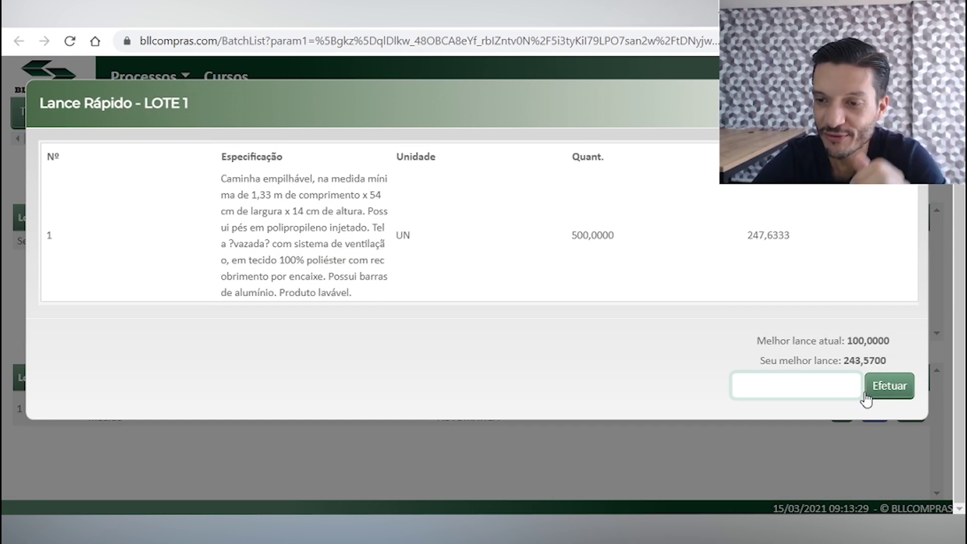
pyautogui.press('Escape')
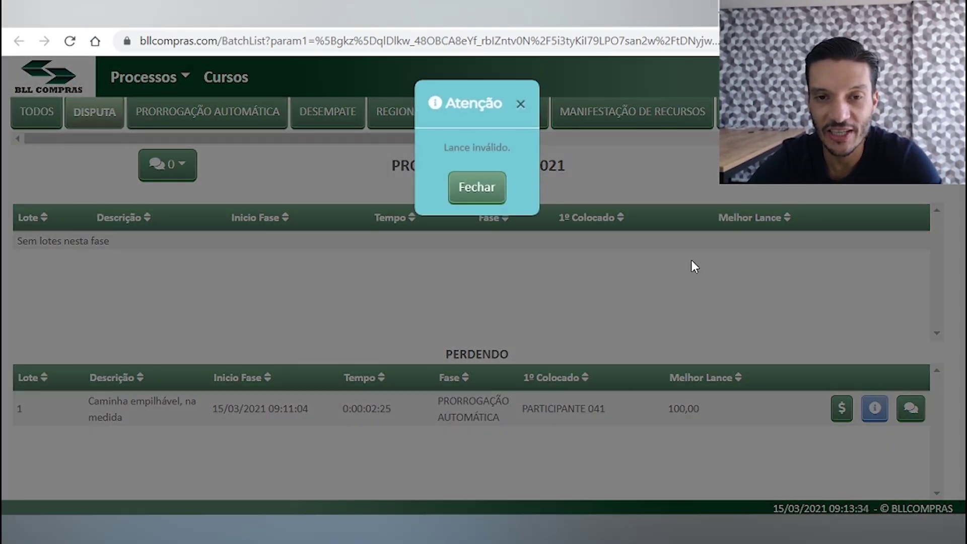
pyautogui.click(470, 186)
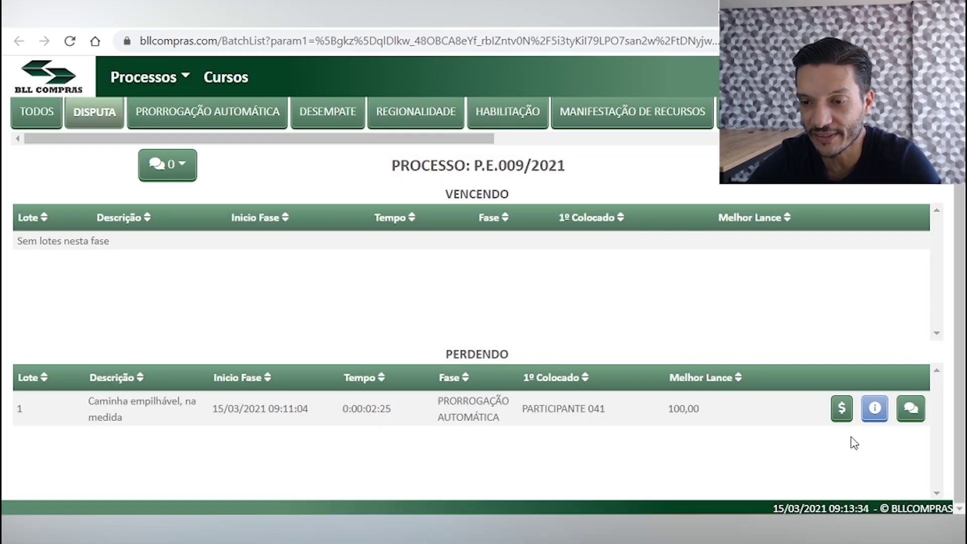
pyautogui.click(837, 406)
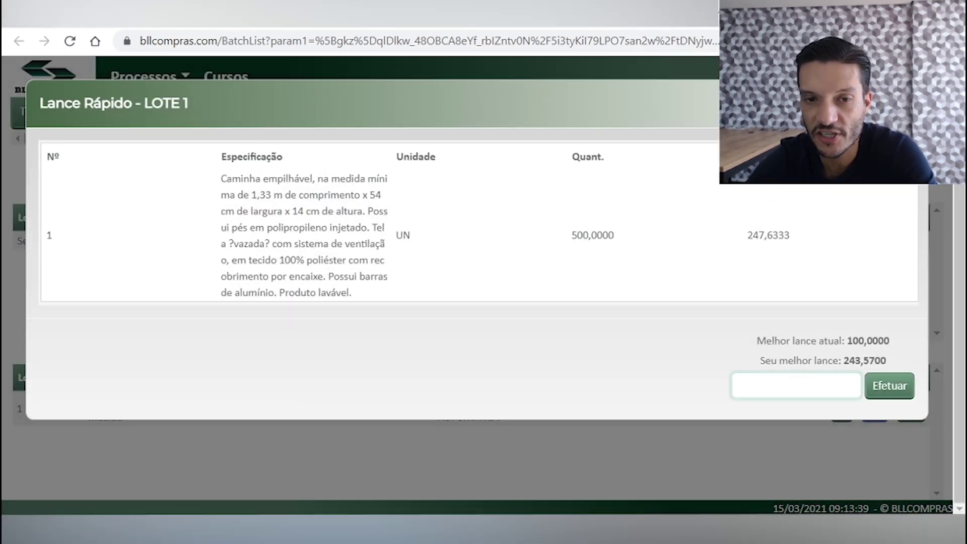
pyautogui.press('Escape')
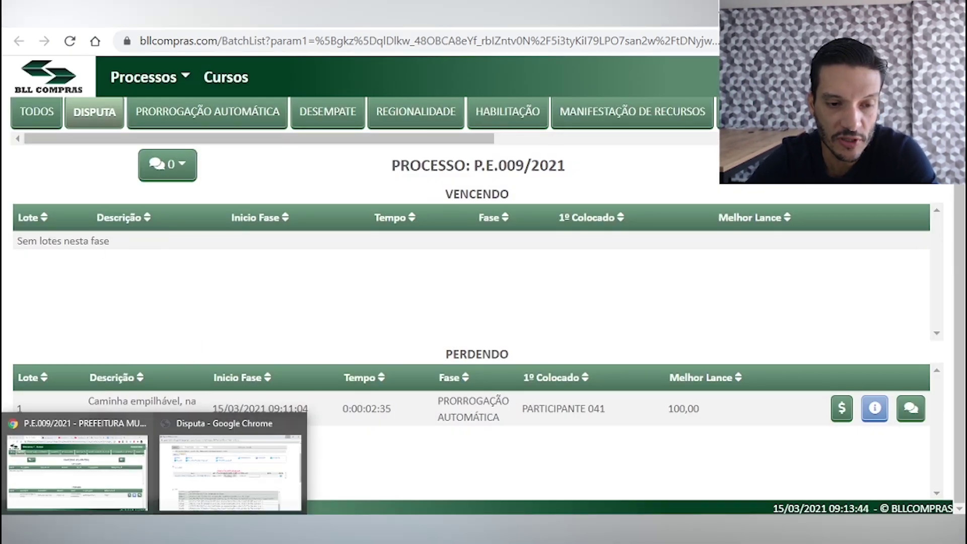
# Switch to the Jundiaí Compra Aberta auction and submit a bid of 23.499,90 for item 1.
pyautogui.click(206, 489)
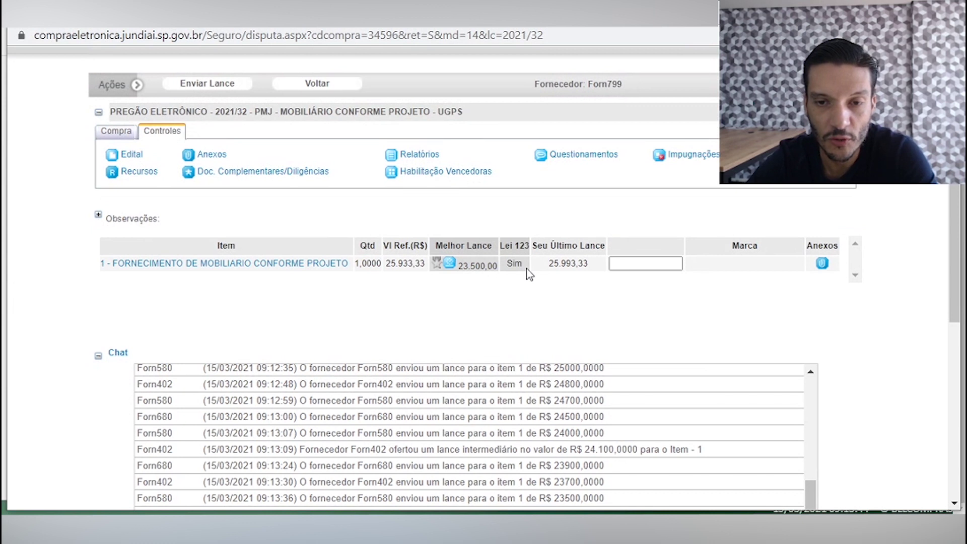
pyautogui.click(615, 263)
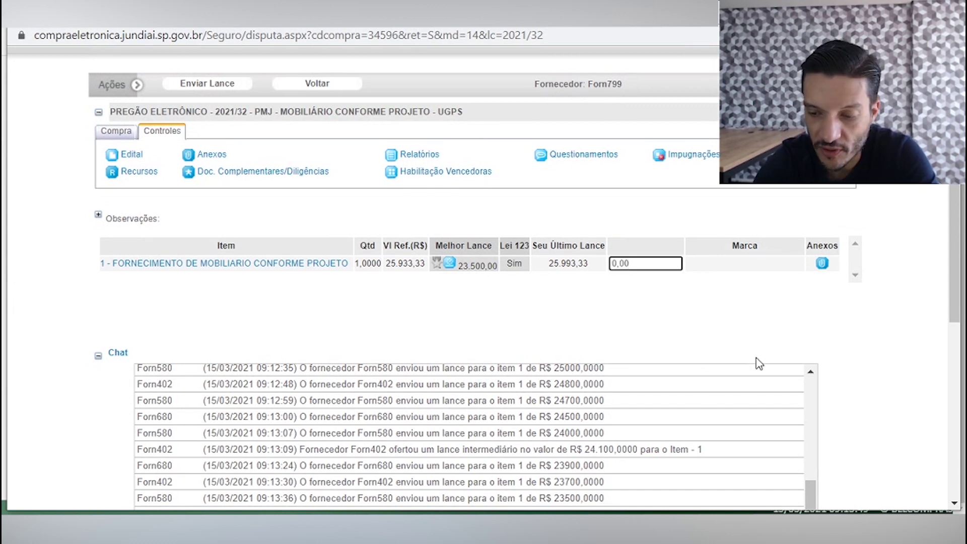
pyautogui.write('23.499,9')
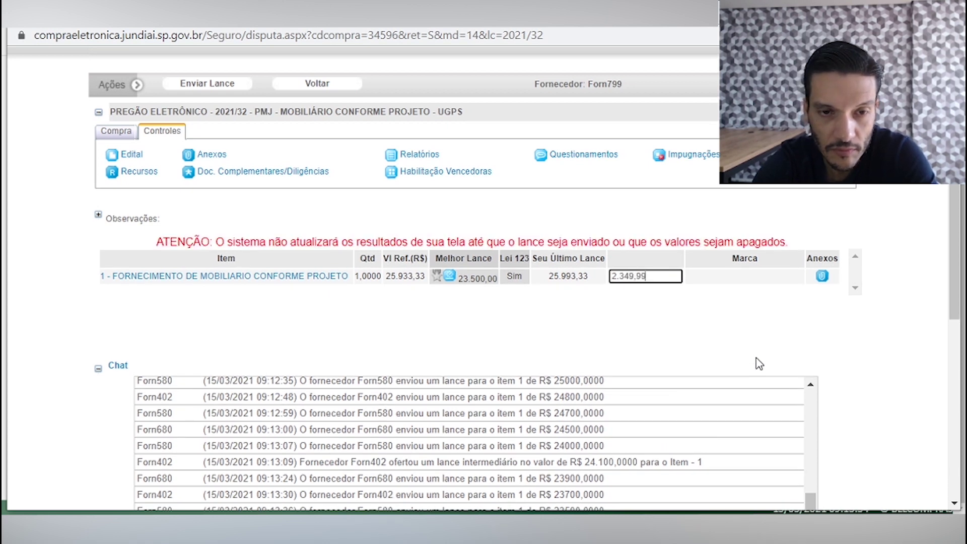
pyautogui.write('0')
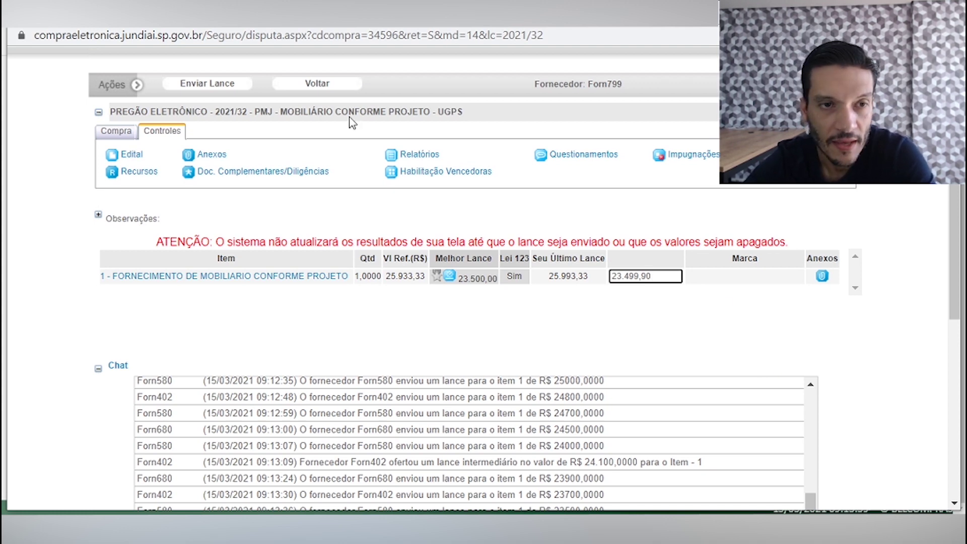
pyautogui.click(205, 85)
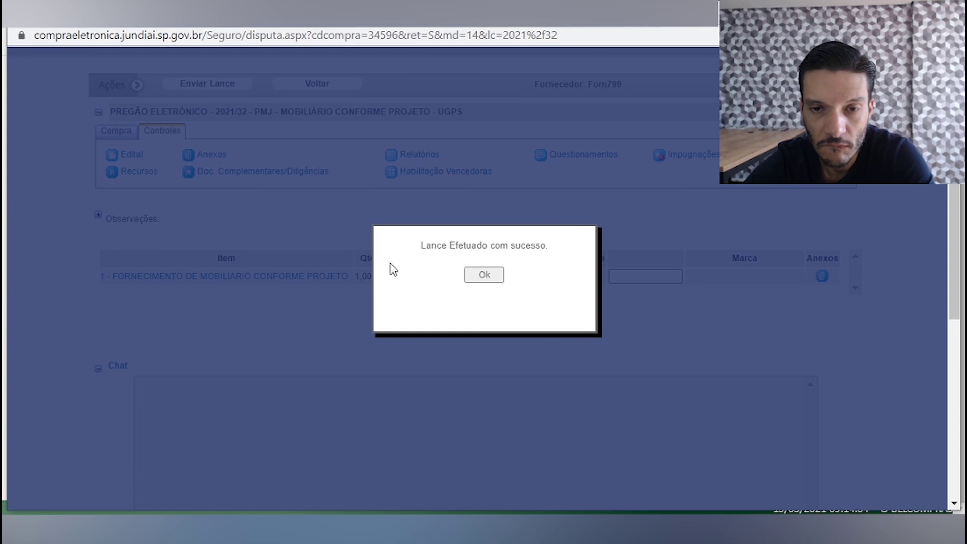
pyautogui.click(469, 274)
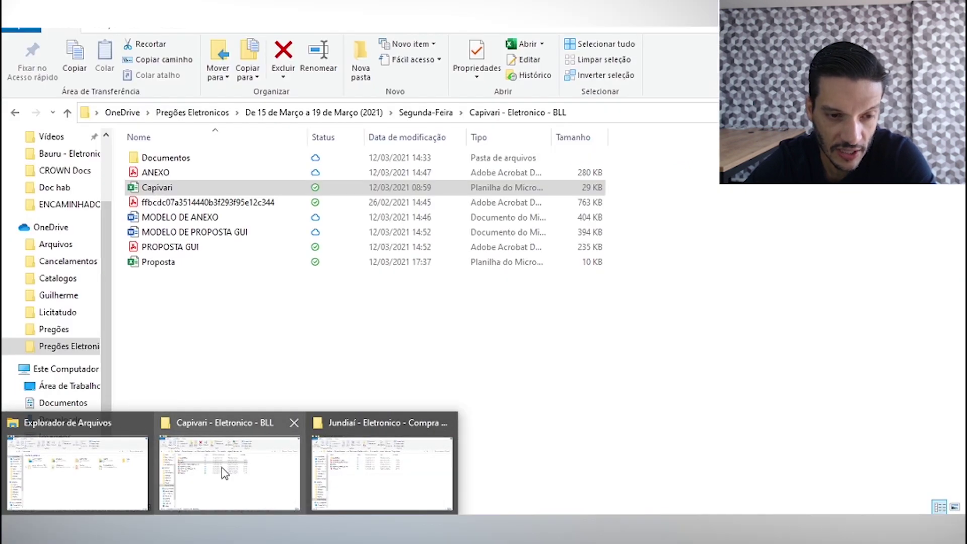
# In File Explorer, open the Jundiai spreadsheet from the "Jundiaí - Eletronico - Compra Aberta" folder under Segunda-Feira.
pyautogui.click(221, 467)
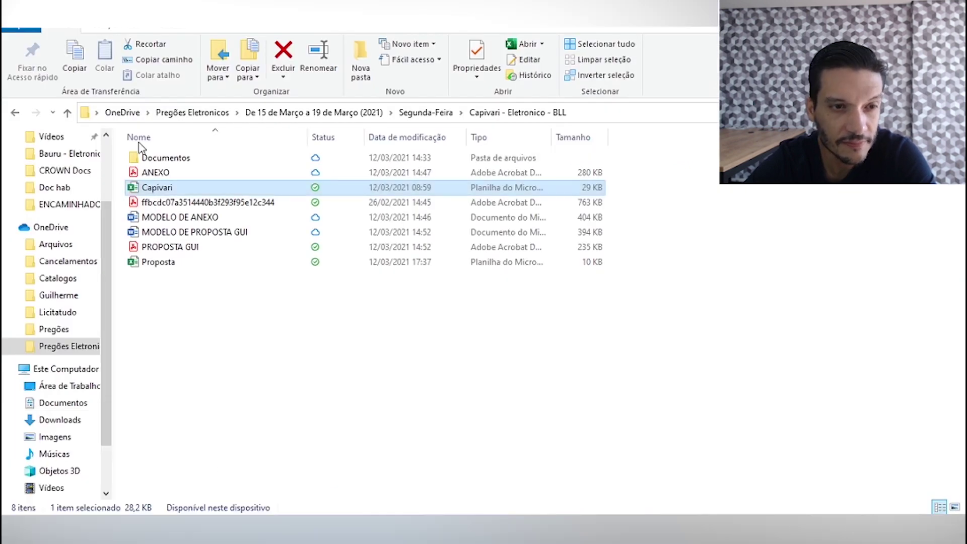
pyautogui.click(67, 113)
pyautogui.click(181, 174)
pyautogui.doubleClick(181, 174)
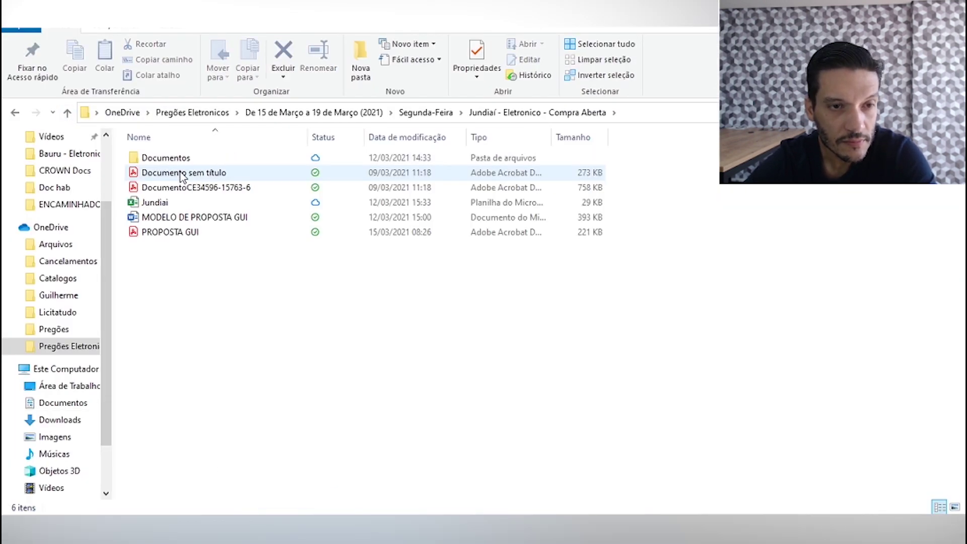
pyautogui.doubleClick(179, 203)
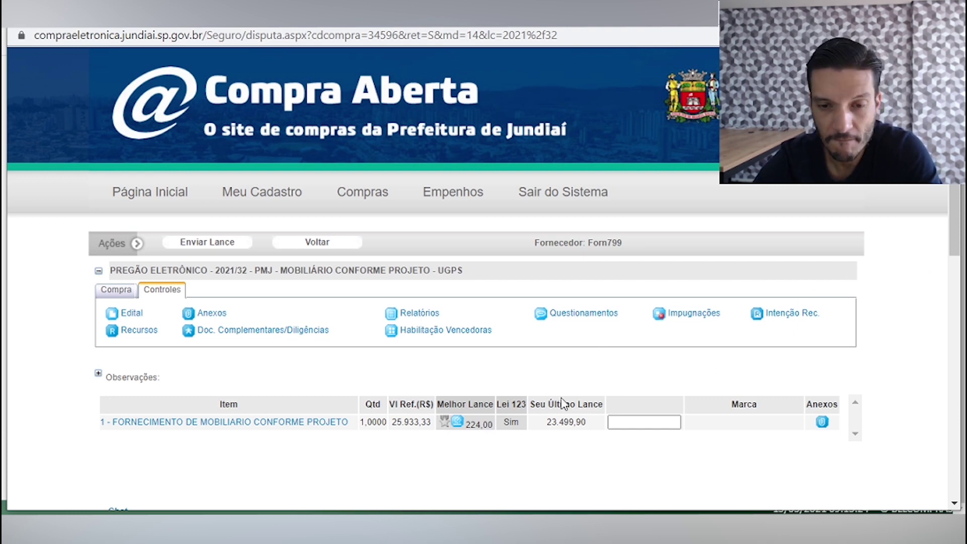
# Read the Jundiaí auction chat and submit an intermediate bid of 23.399,99 for item 1.
pyautogui.scroll(-3, 563, 403)
pyautogui.scroll(-2, 563, 398)
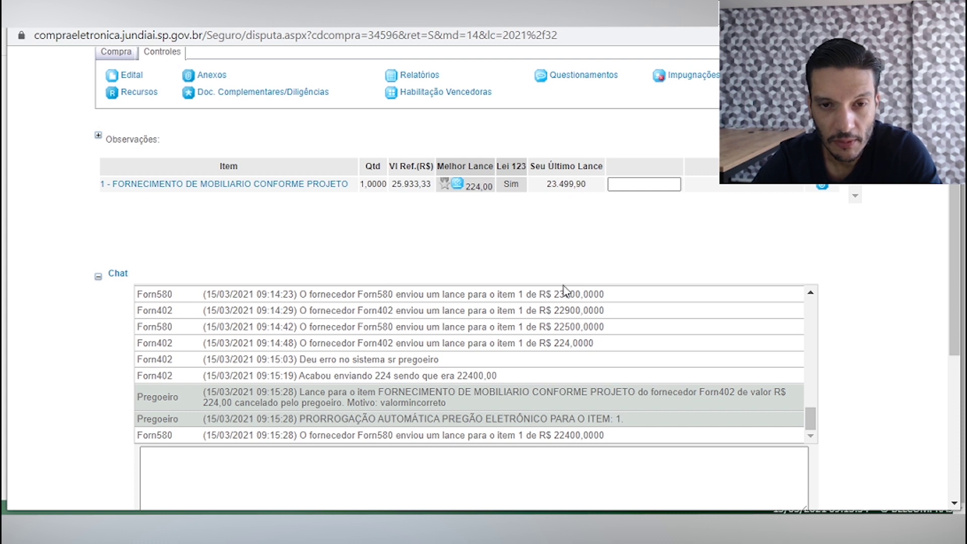
pyautogui.click(629, 185)
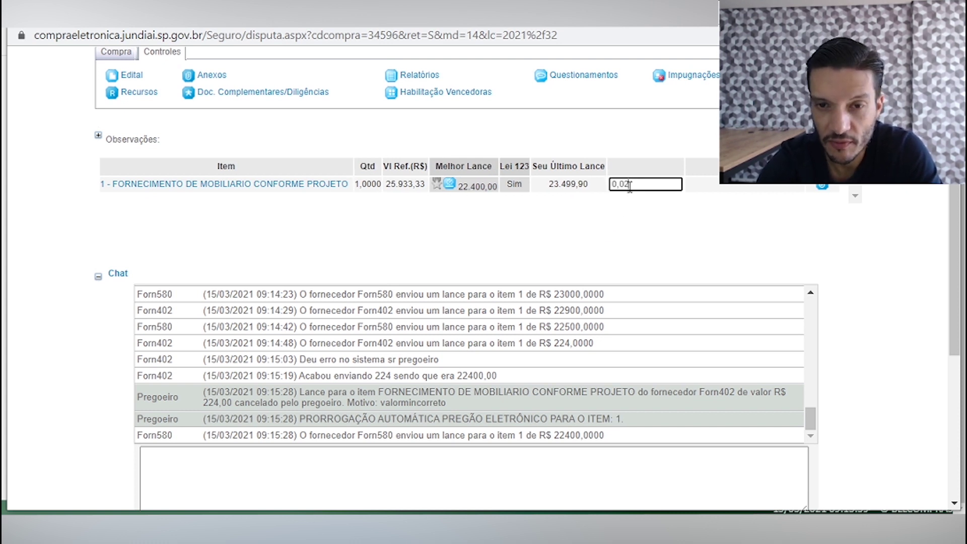
pyautogui.write('23.3')
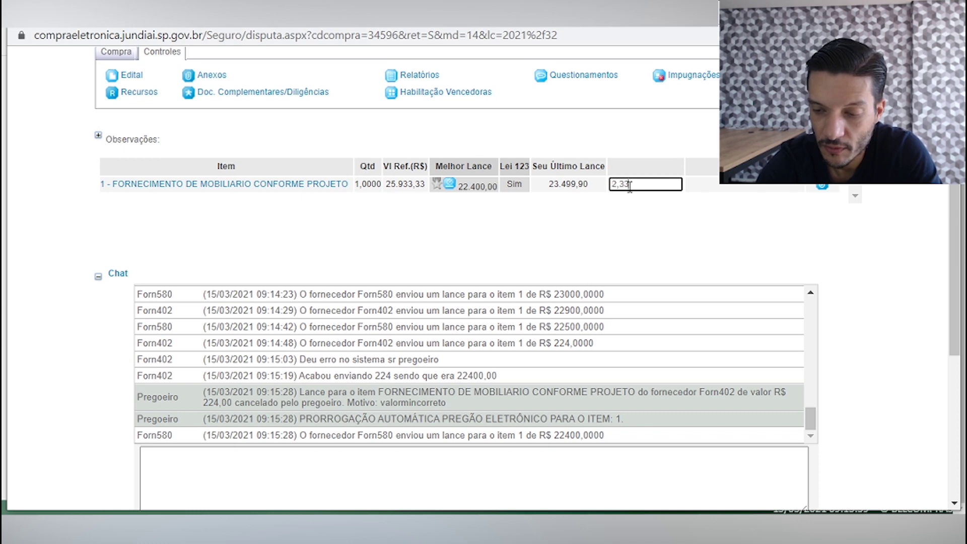
pyautogui.write('99,99')
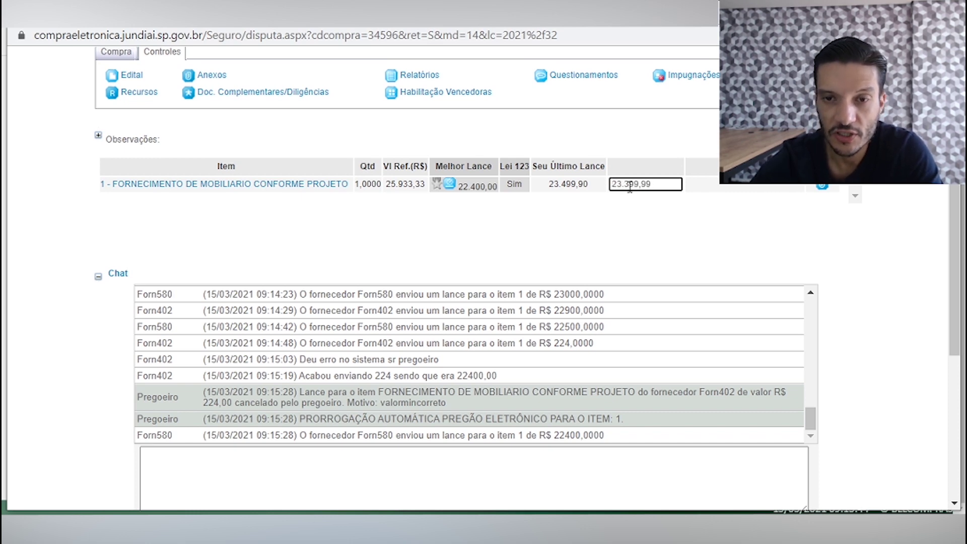
pyautogui.scroll(3, 524, 198)
pyautogui.click(208, 163)
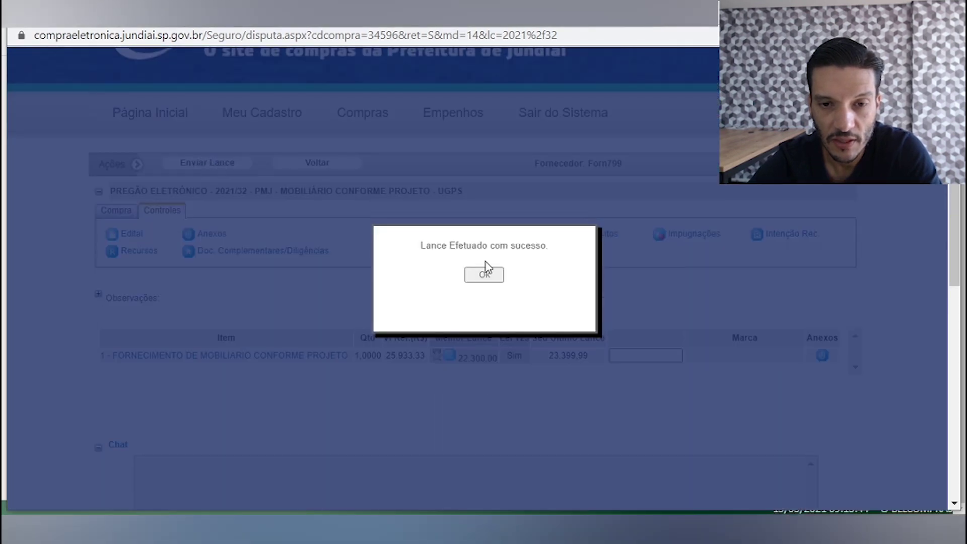
pyautogui.click(484, 274)
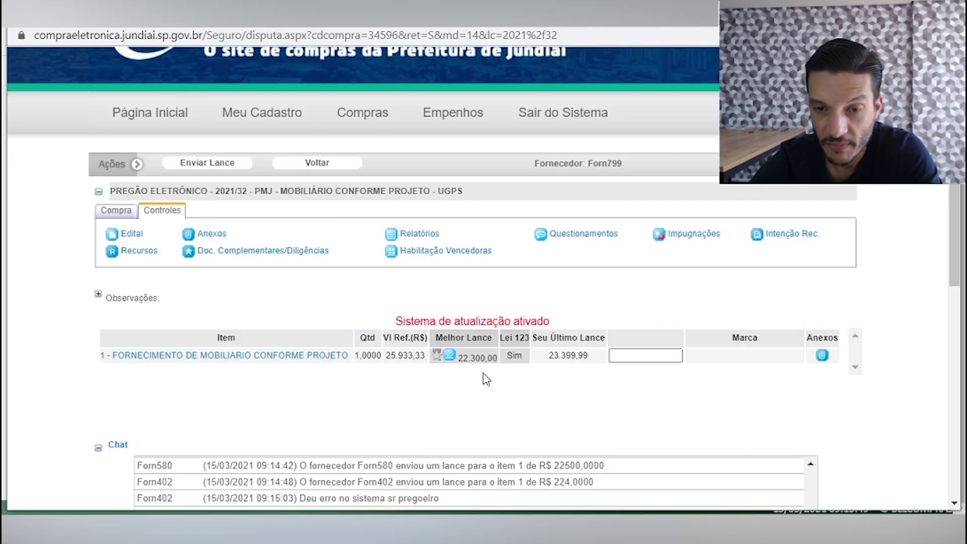
# Submit a bid of 22.299,99 for item 1 of the Jundiaí auction.
pyautogui.click(638, 356)
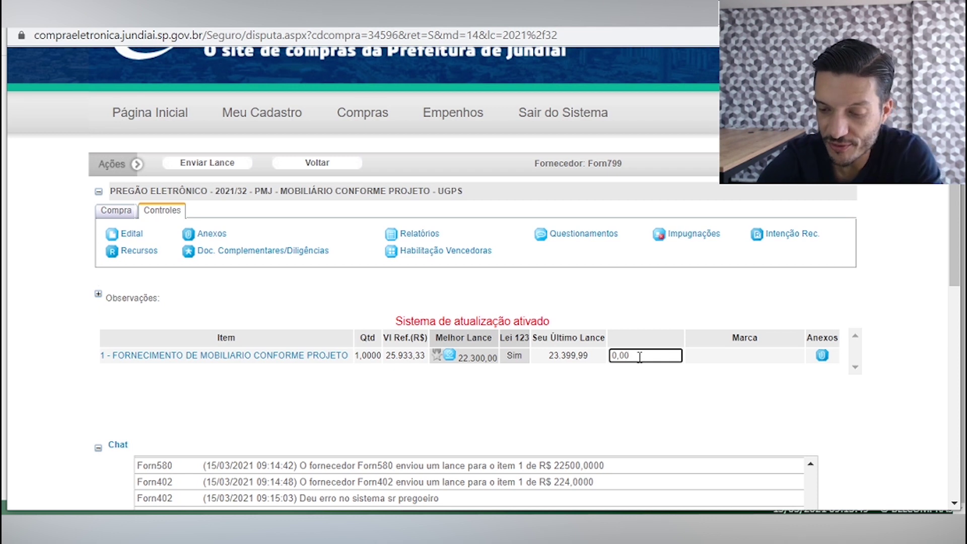
pyautogui.write('22.299,99')
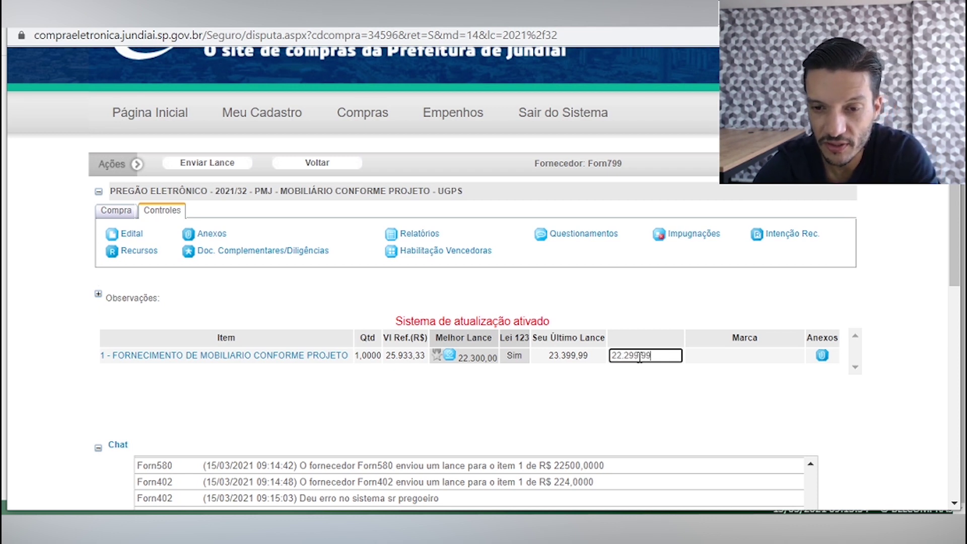
pyautogui.click(198, 164)
pyautogui.click(494, 274)
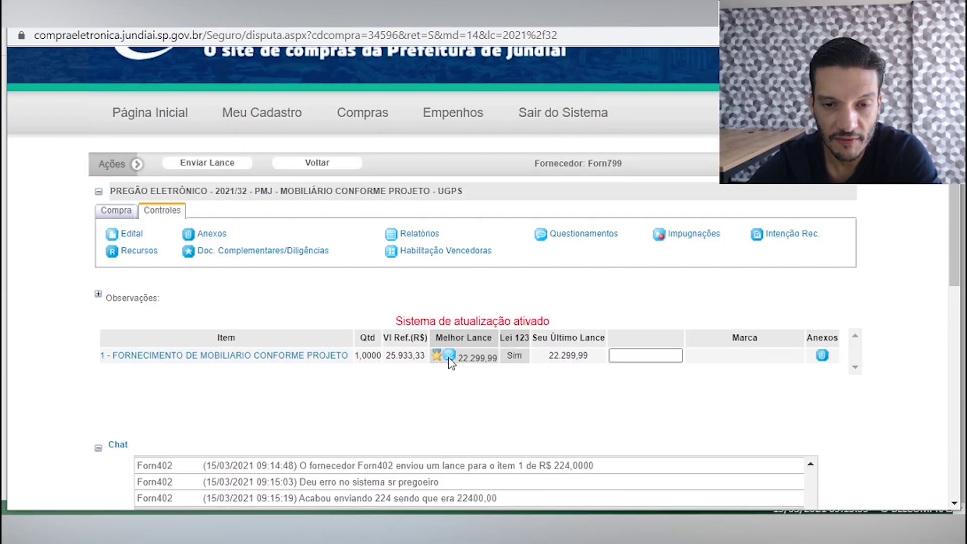
# Review the auction chat and icon legend, and submit a bid of 21.999,99 for item 1.
pyautogui.scroll(-8, 435, 358)
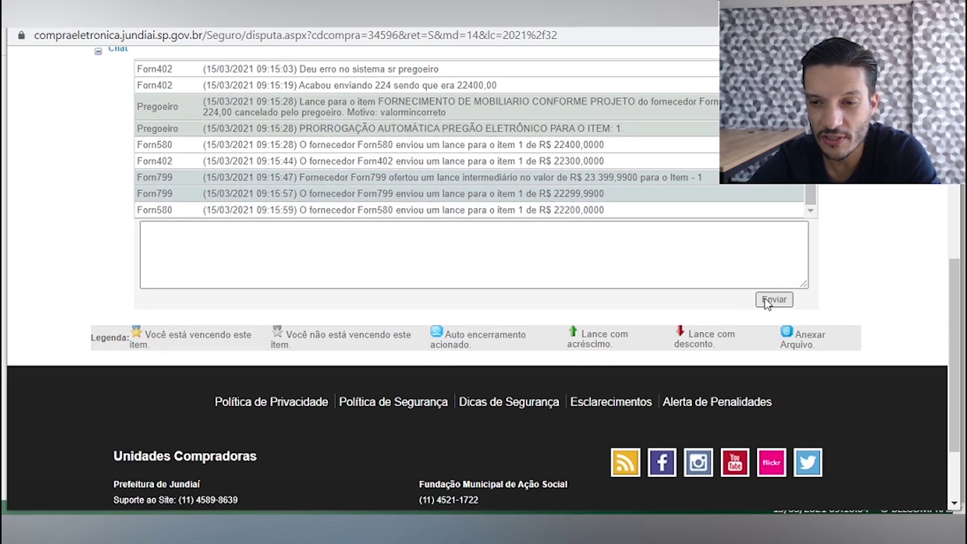
pyautogui.scroll(-2, 607, 333)
pyautogui.scroll(5, 751, 323)
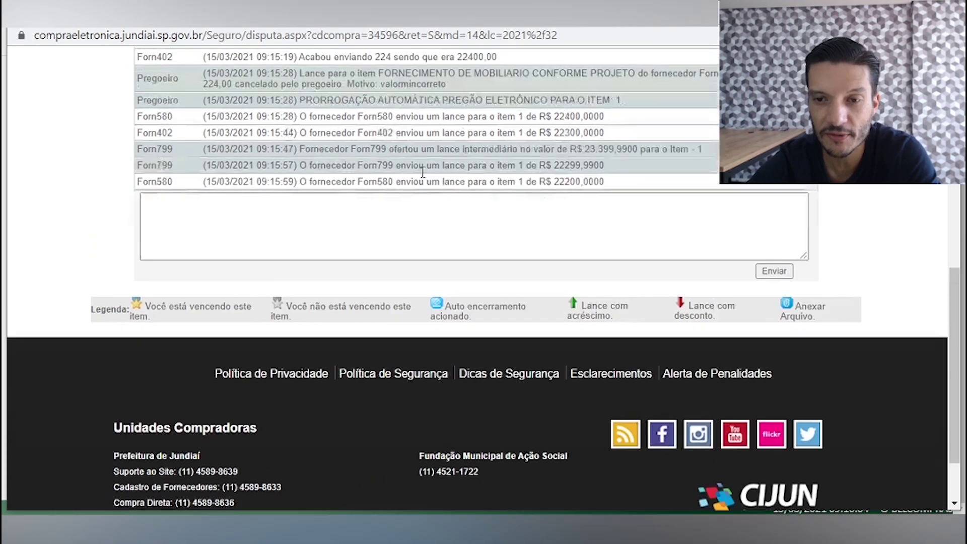
pyautogui.scroll(2, 362, 200)
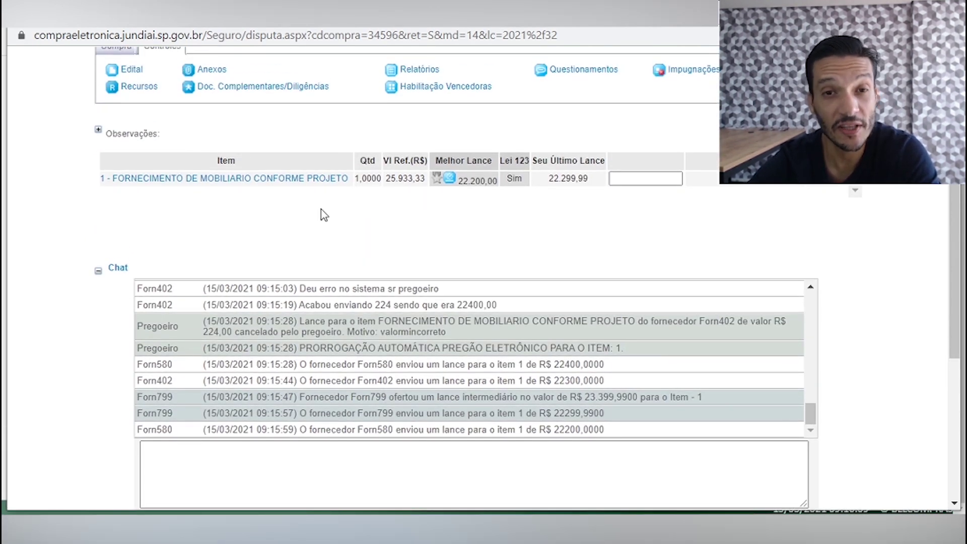
pyautogui.scroll(-6, 324, 218)
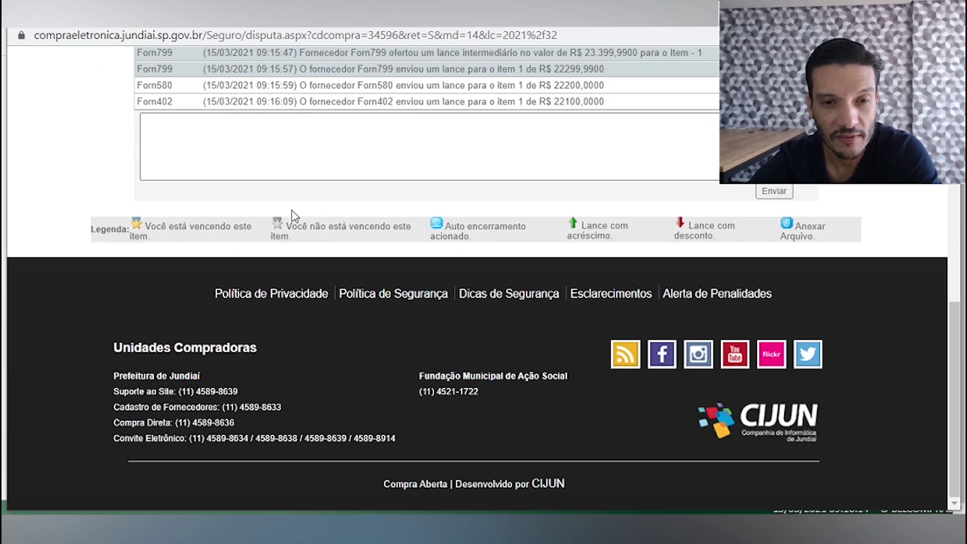
pyautogui.scroll(5, 539, 319)
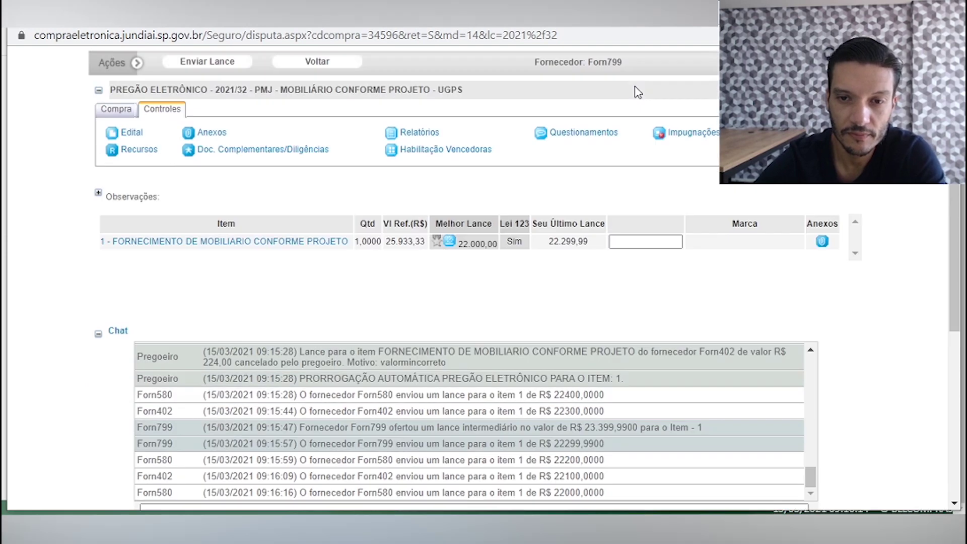
pyautogui.click(638, 245)
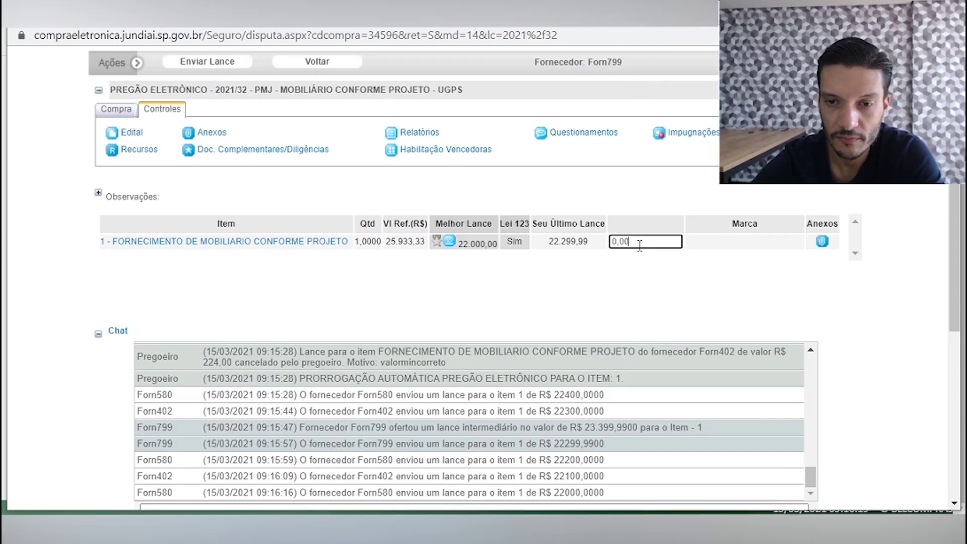
pyautogui.write('21.999,99')
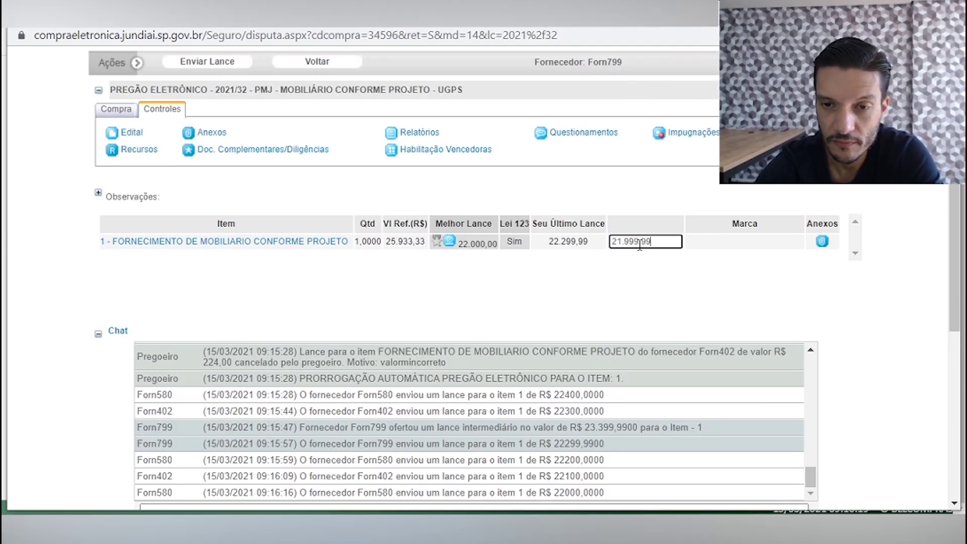
pyautogui.click(199, 63)
pyautogui.click(486, 275)
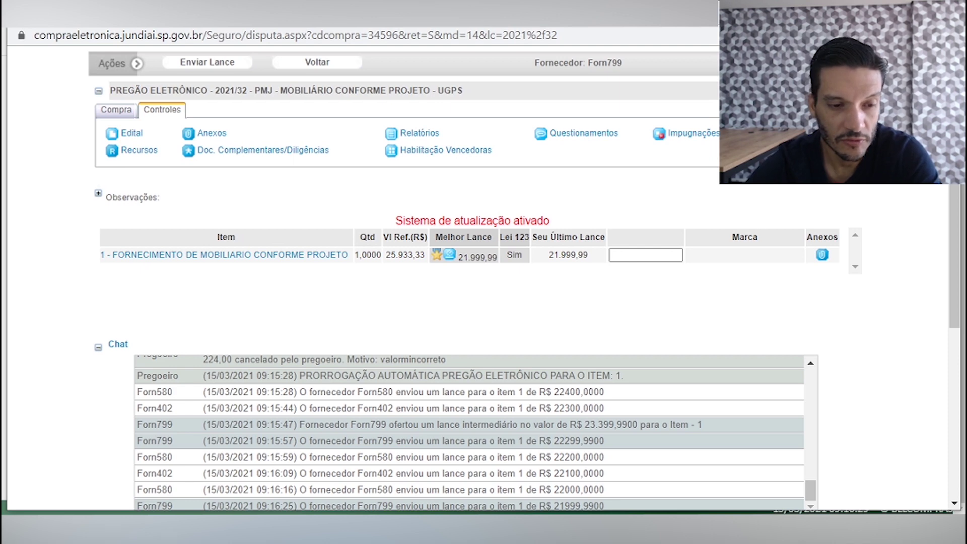
# Switch to BLL Compras and compare the best bids for lot 1 in the quick bid dialog, closing it without bidding.
pyautogui.click(120, 497)
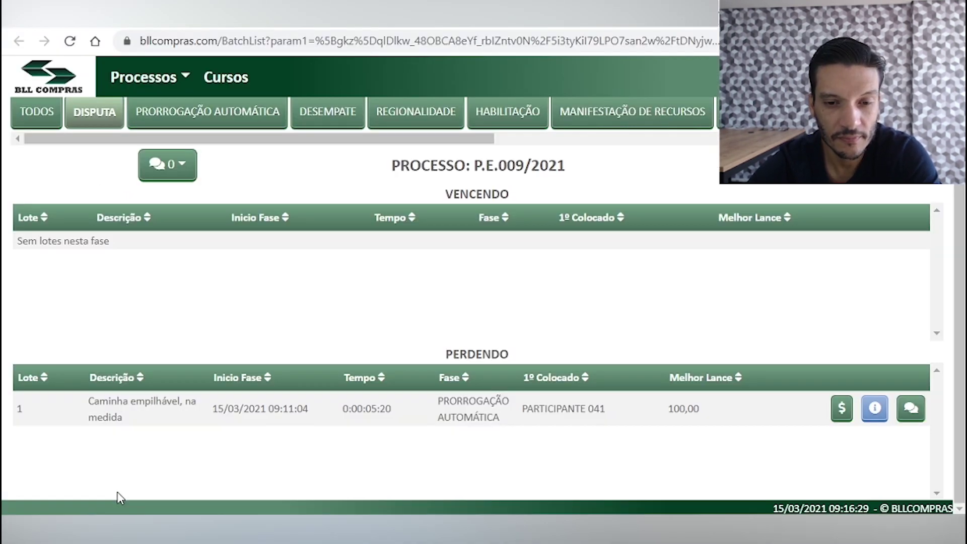
pyautogui.click(841, 407)
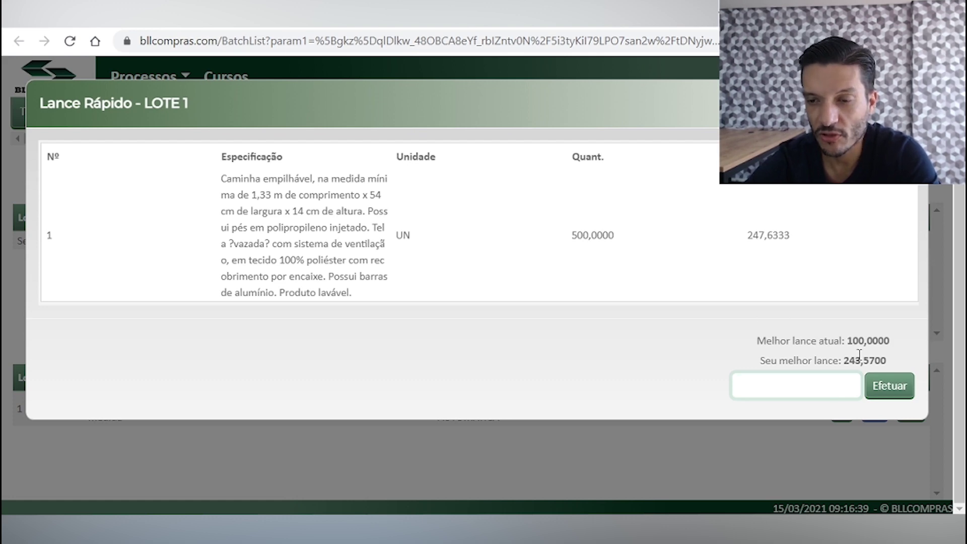
pyautogui.click(912, 103)
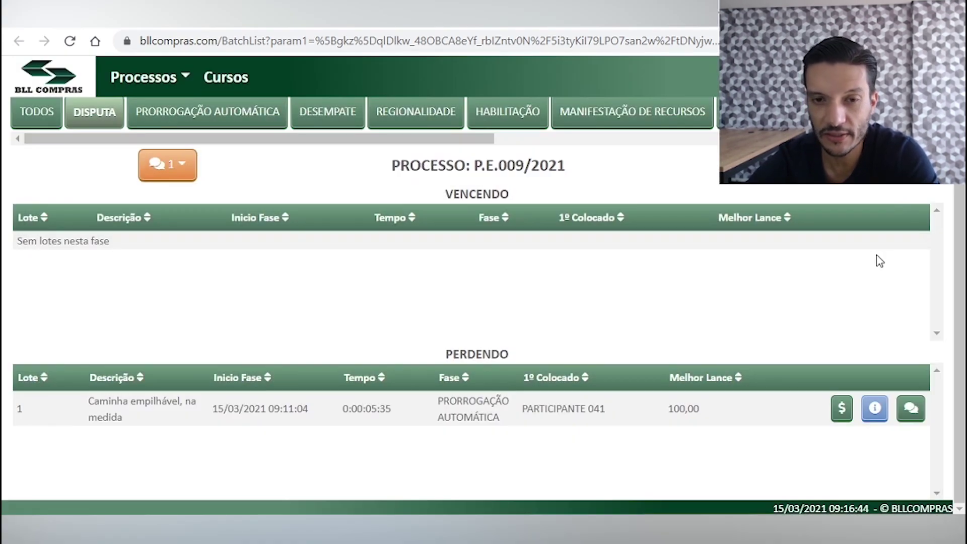
# Read the lot 1 and process messages, and dismiss the message and process alert dialogs.
pyautogui.click(188, 171)
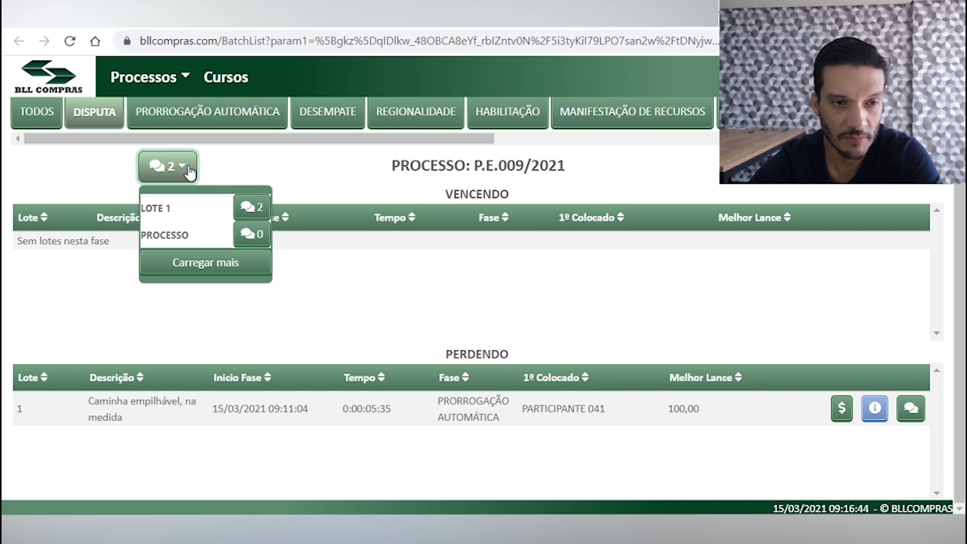
pyautogui.click(250, 206)
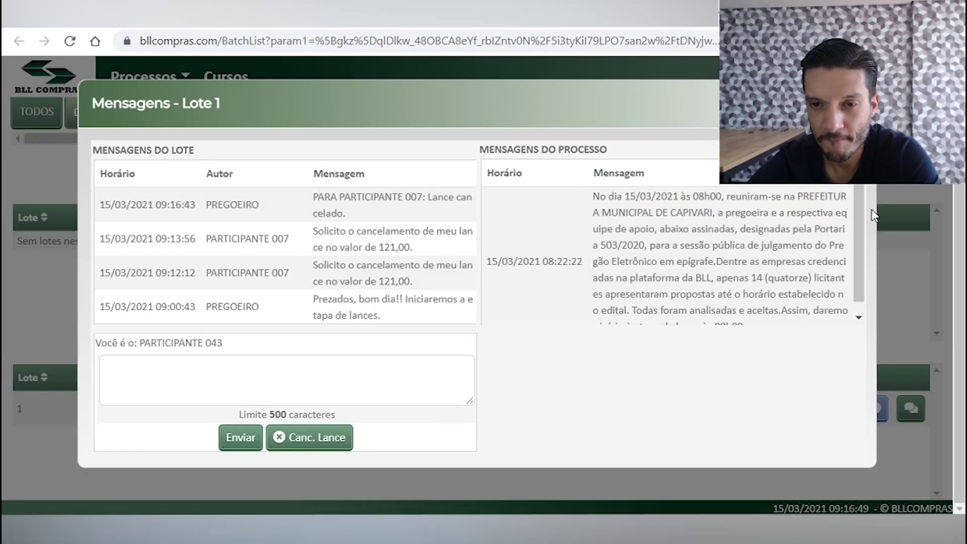
pyautogui.scroll(-1, 742, 242)
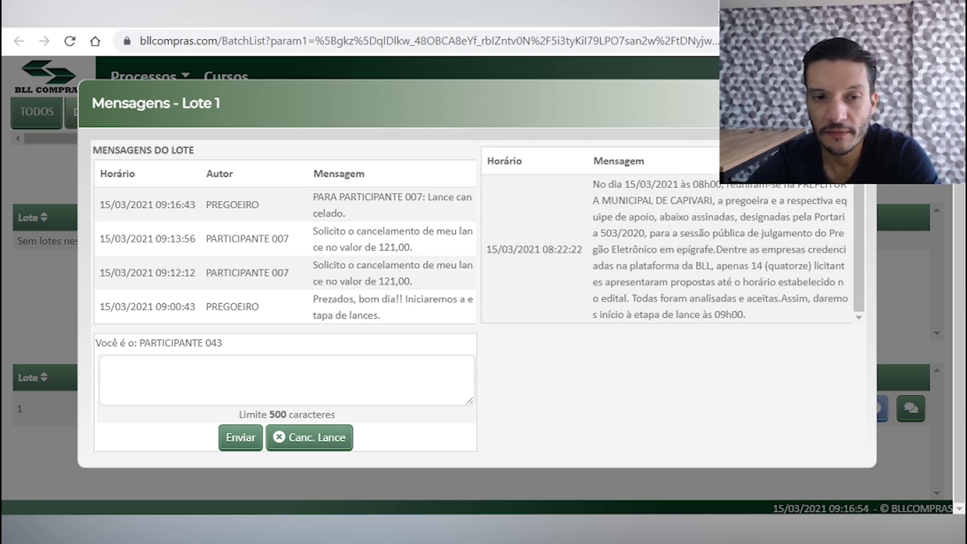
pyautogui.press('Escape')
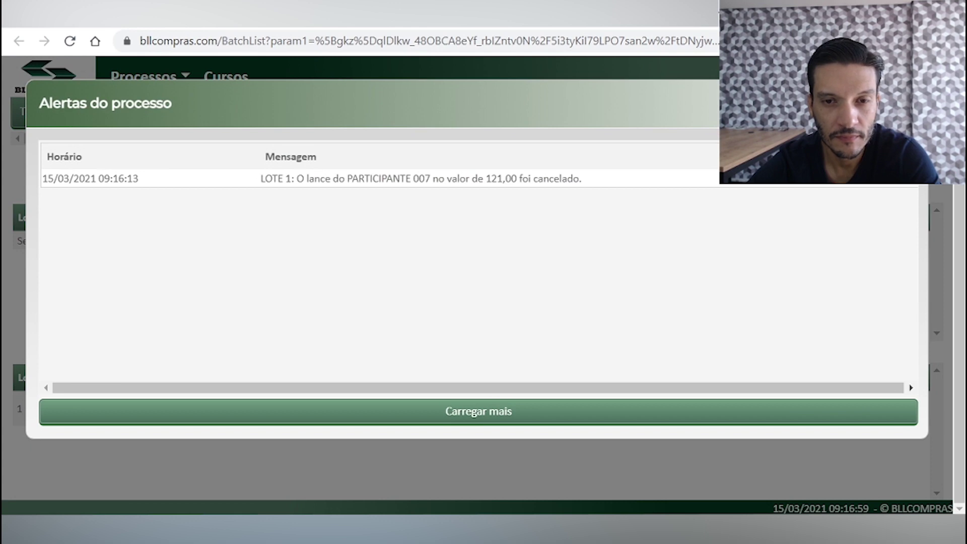
pyautogui.press('Escape')
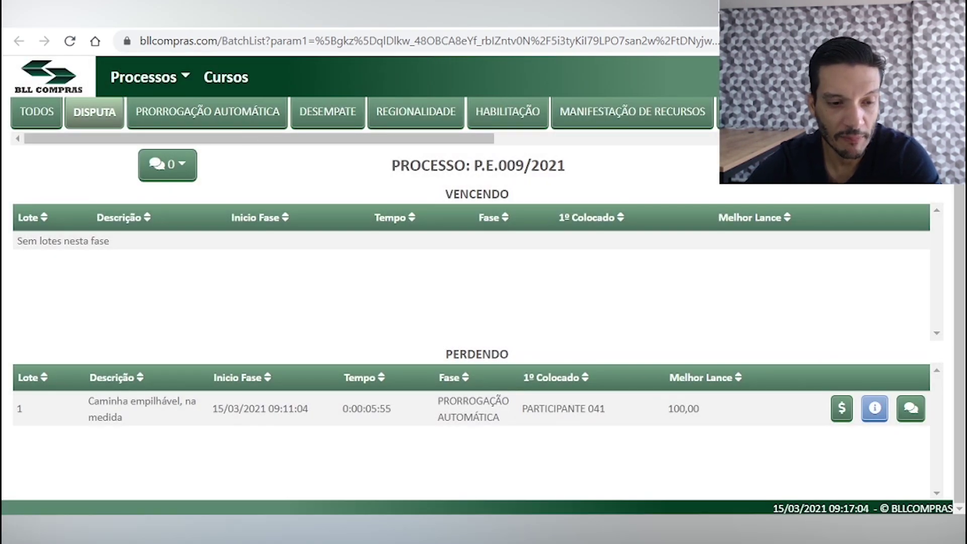
# Switch back to the Jundiaí auction to check the latest bids on item 1.
pyautogui.moveTo(60, 510)
pyautogui.click(219, 471)
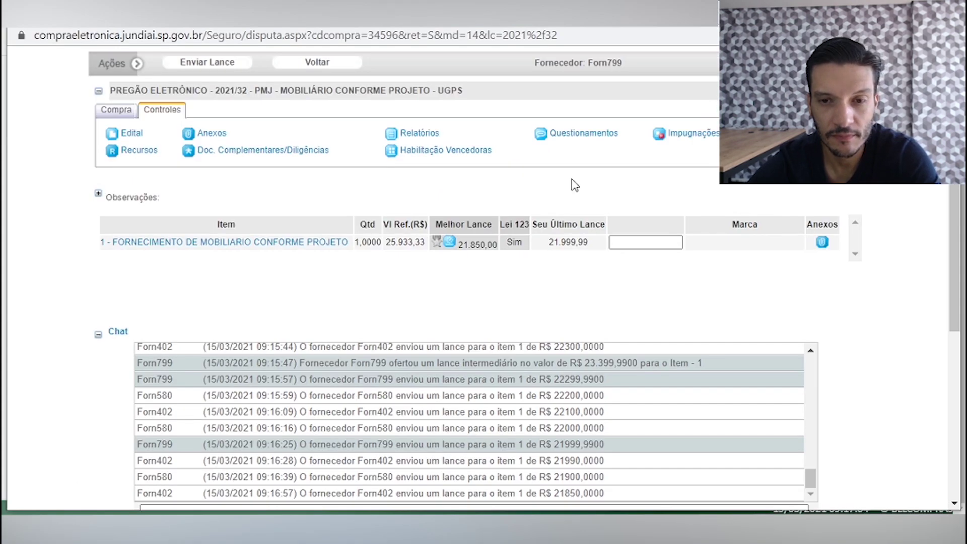
# Submit a bid of 21.799,99 for item 1, correcting the mistyped amount first, and dismiss the confirmation.
pyautogui.click(628, 244)
pyautogui.write('21799,99')
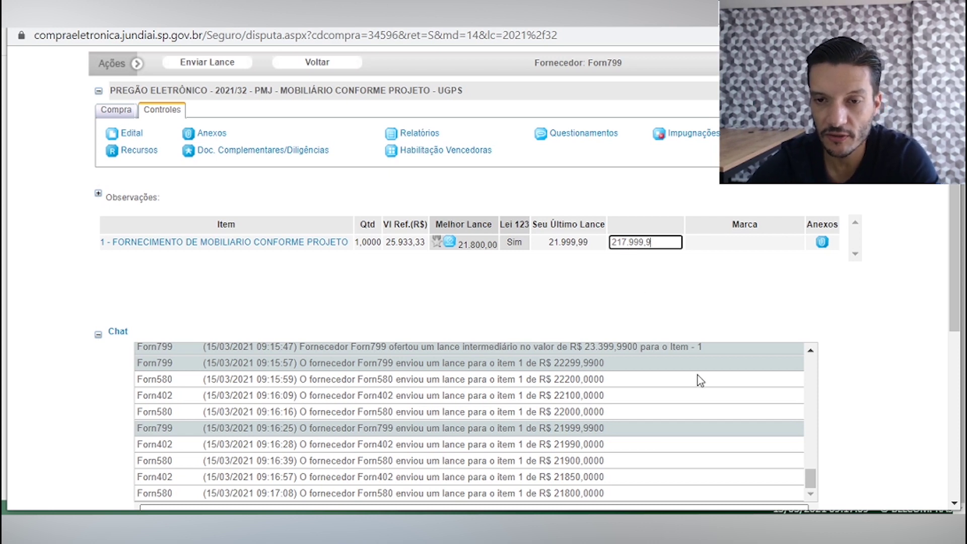
pyautogui.press('BackSpace')
pyautogui.press('BackSpace')
pyautogui.press('BackSpace')
pyautogui.press('BackSpace')
pyautogui.press('BackSpace')
pyautogui.press('BackSpace')
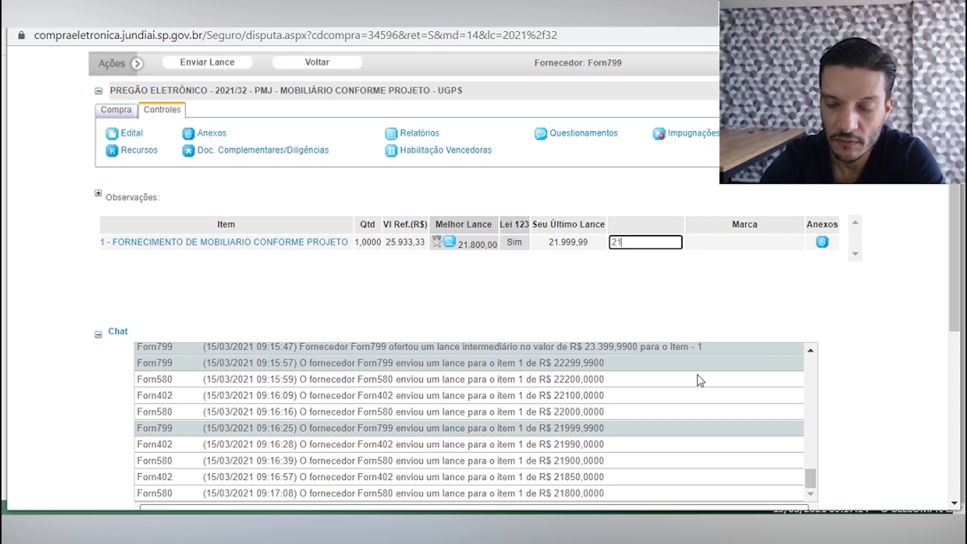
pyautogui.write('.799,99')
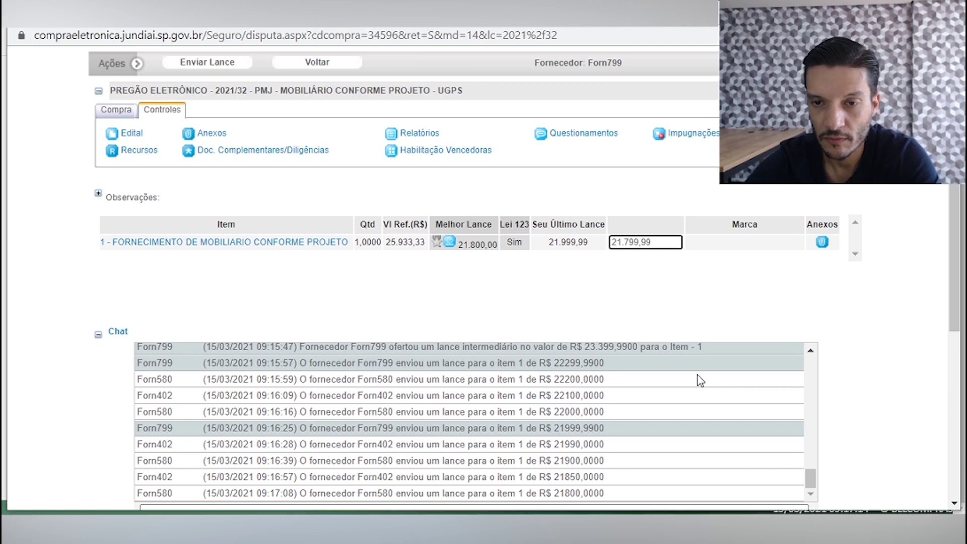
pyautogui.click(222, 64)
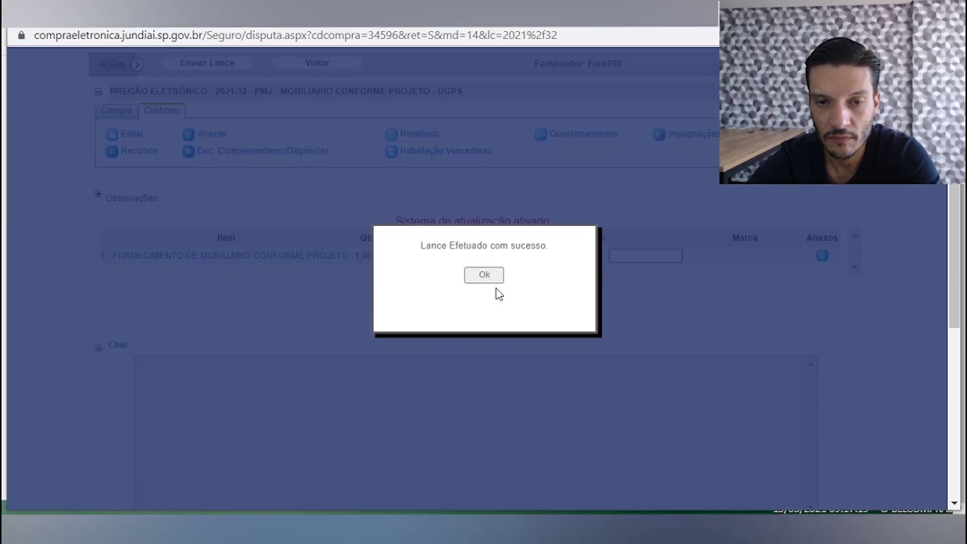
pyautogui.click(493, 276)
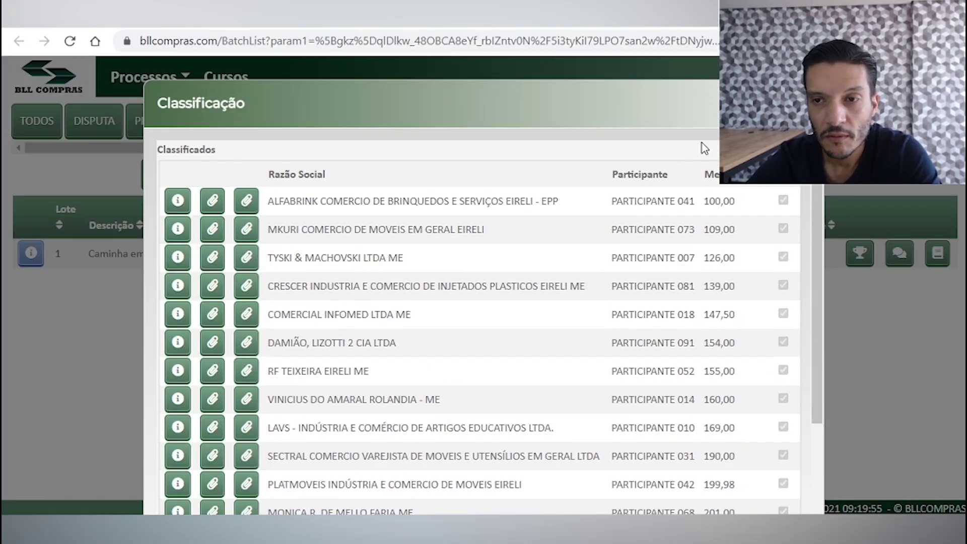
# Close the lot 1 classification in BLL Compras and switch to the Jundiaí auction to read item 1's detailed description.
pyautogui.press('Escape')
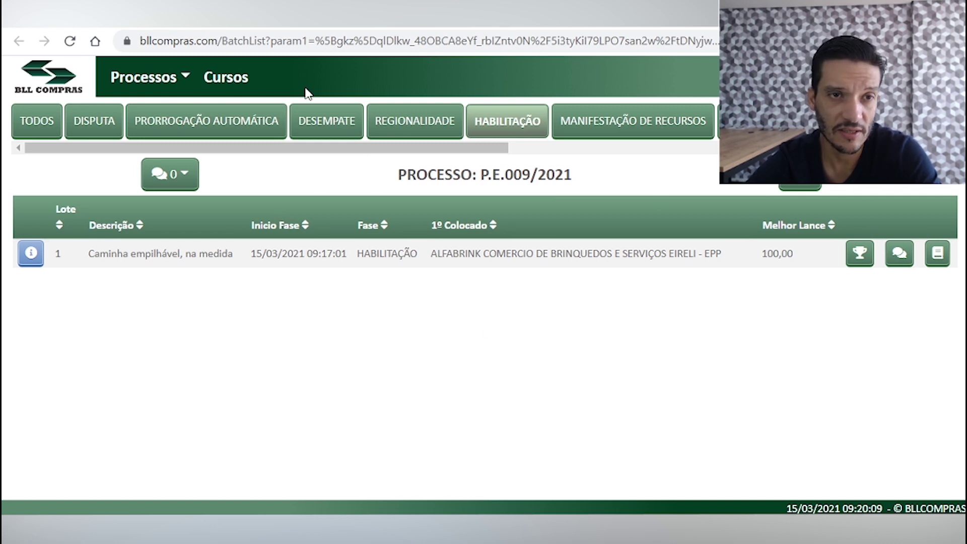
pyautogui.click(261, 483)
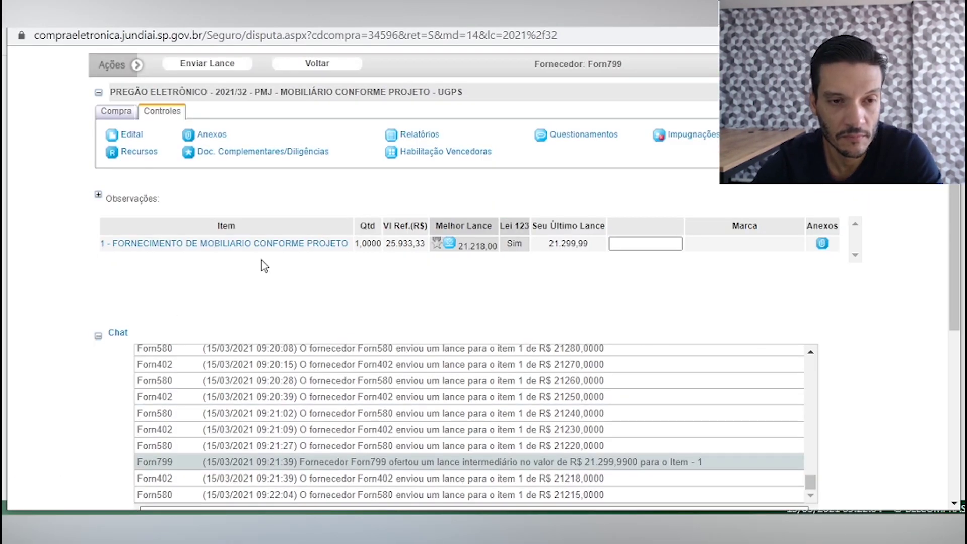
pyautogui.click(272, 246)
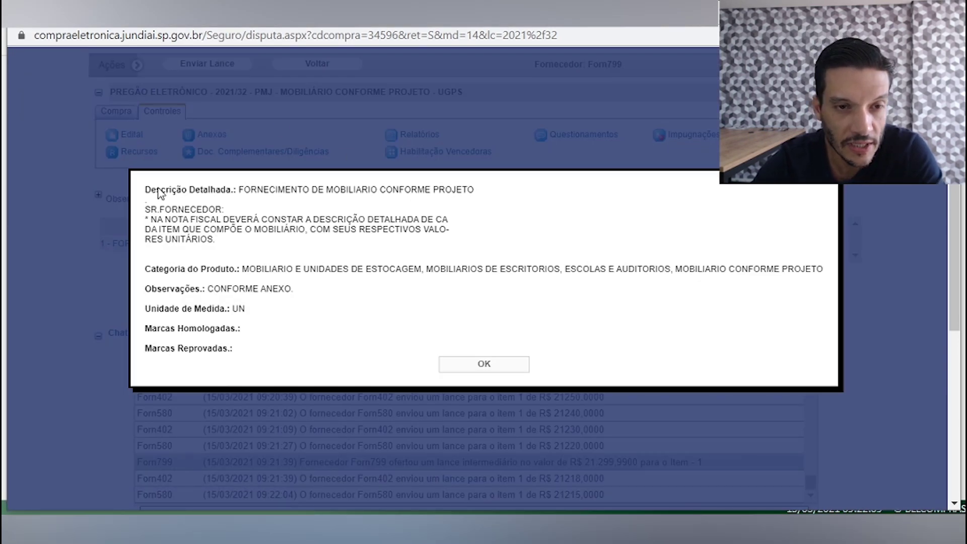
pyautogui.click(483, 364)
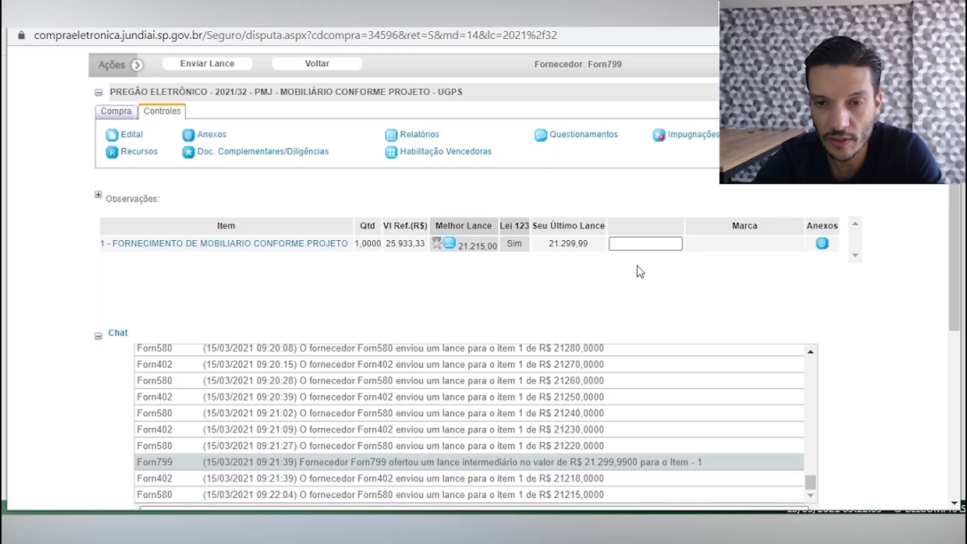
# Submit an intermediate bid of 21.214,00 for item 1 and dismiss the confirmation.
pyautogui.click(636, 244)
pyautogui.write('21')
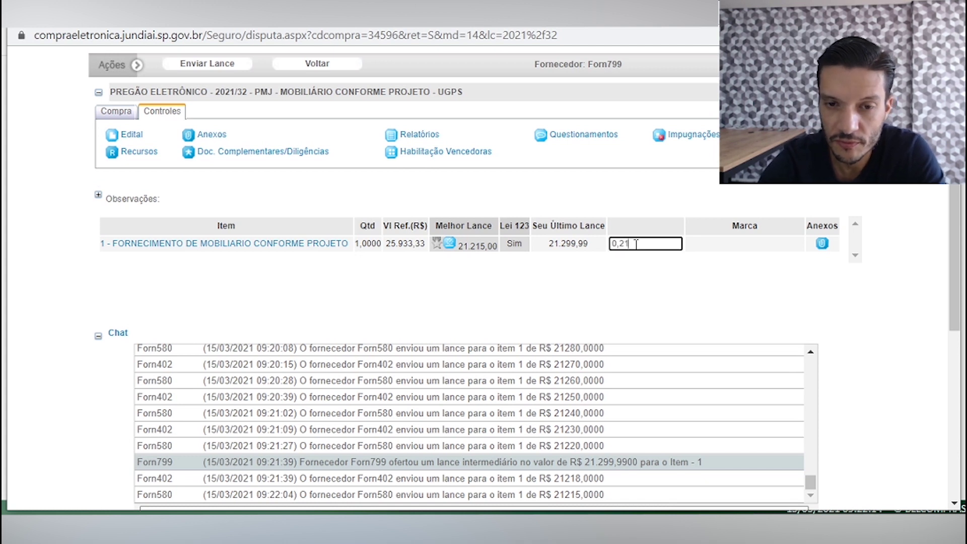
pyautogui.write('.214,00')
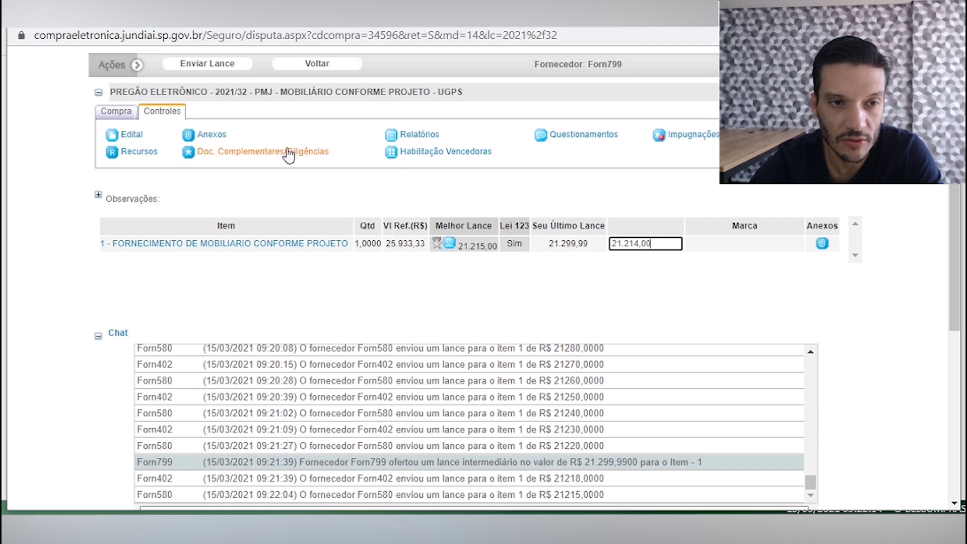
pyautogui.click(222, 65)
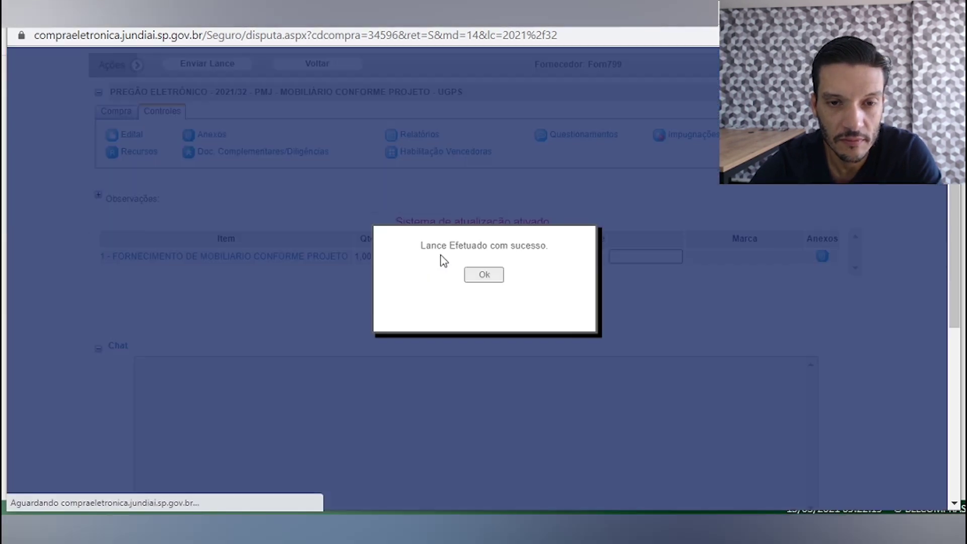
pyautogui.click(482, 275)
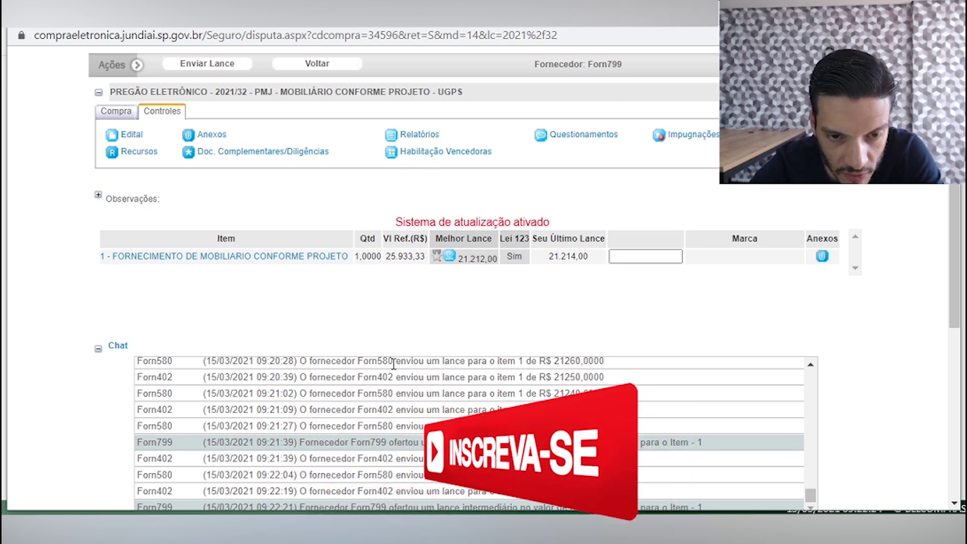
# Review the recent competitor bids in the auction chat and submit a bid of 21.200,00 for item 1.
pyautogui.scroll(-2, 394, 376)
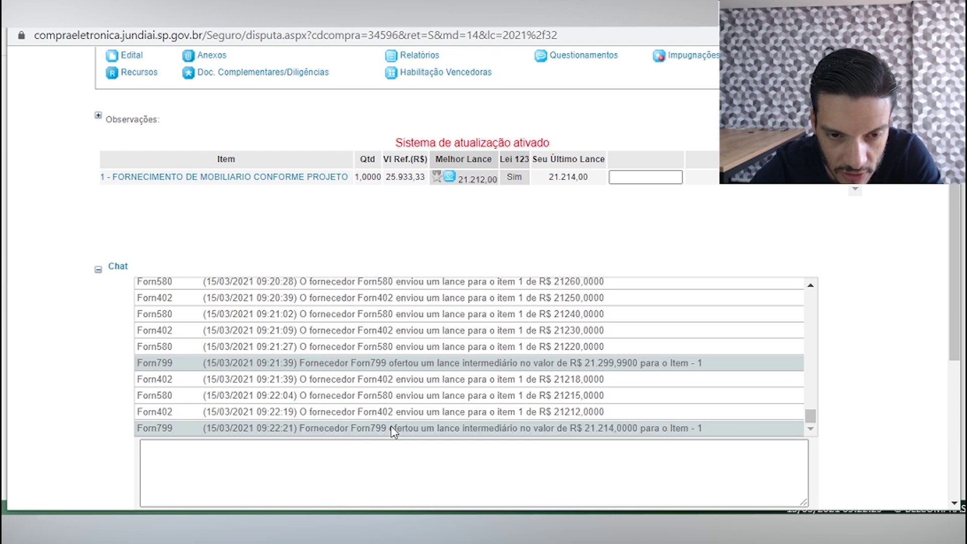
pyautogui.scroll(3, 401, 373)
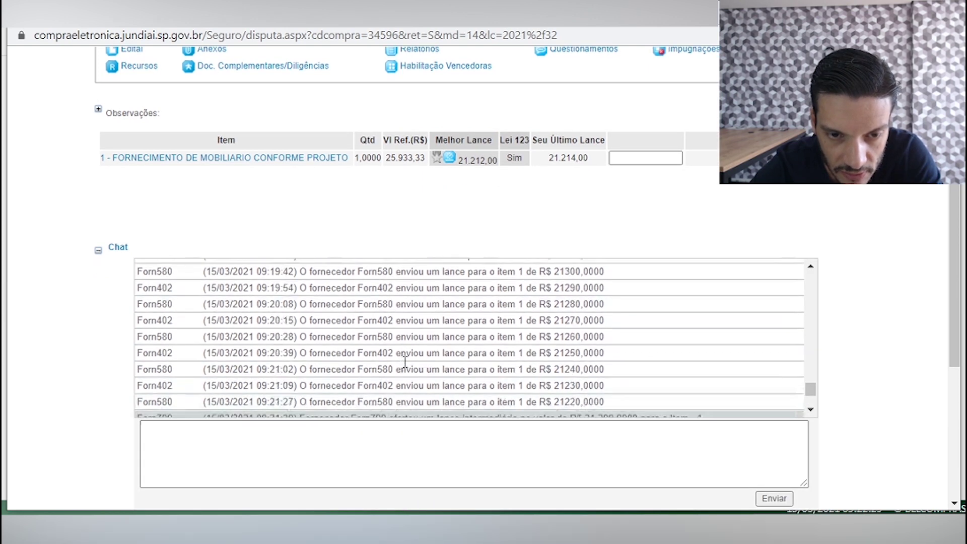
pyautogui.scroll(-3, 404, 361)
pyautogui.click(483, 432)
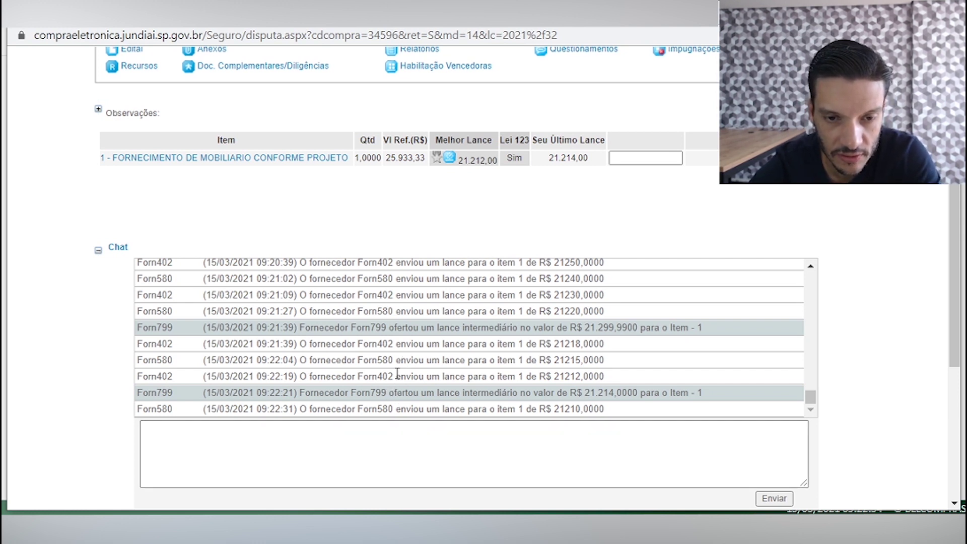
pyautogui.scroll(2, 647, 197)
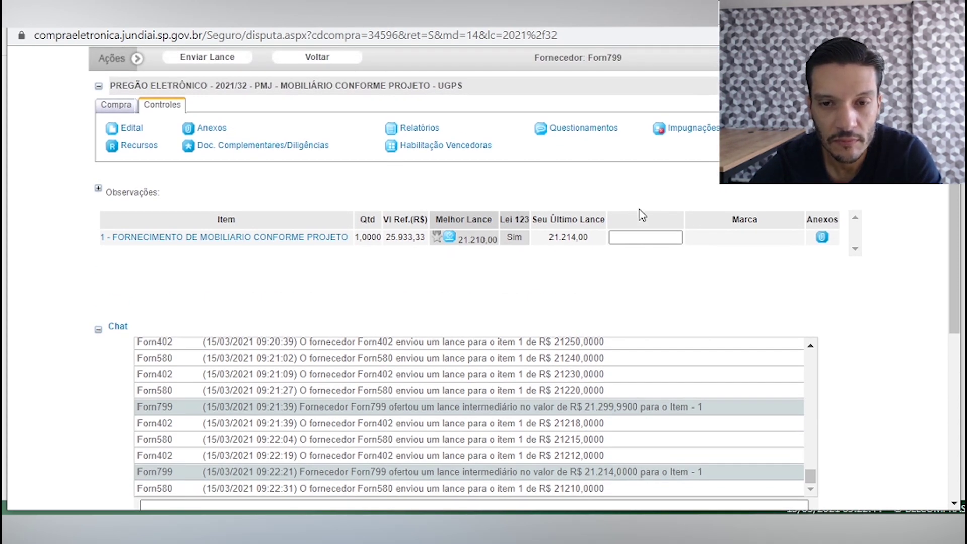
pyautogui.click(639, 237)
pyautogui.write('2120000')
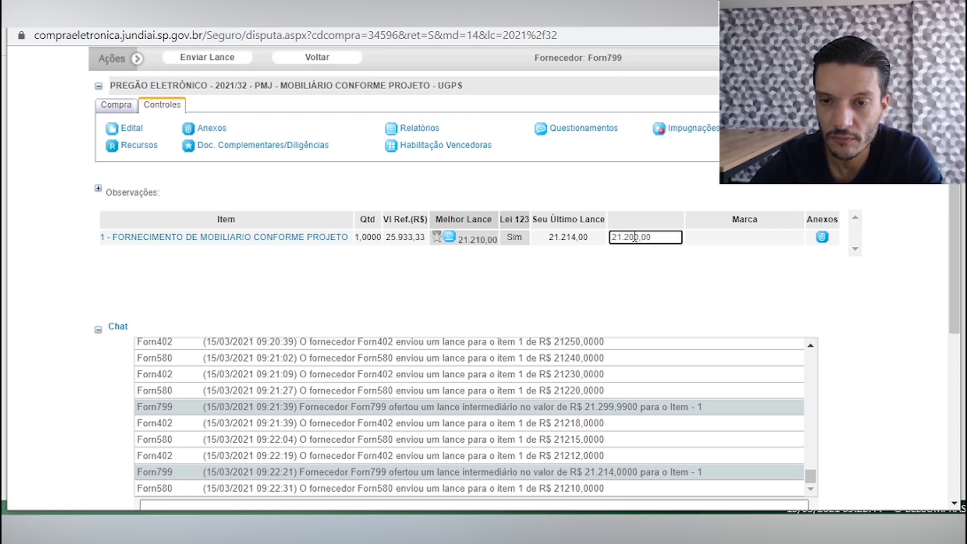
pyautogui.click(217, 58)
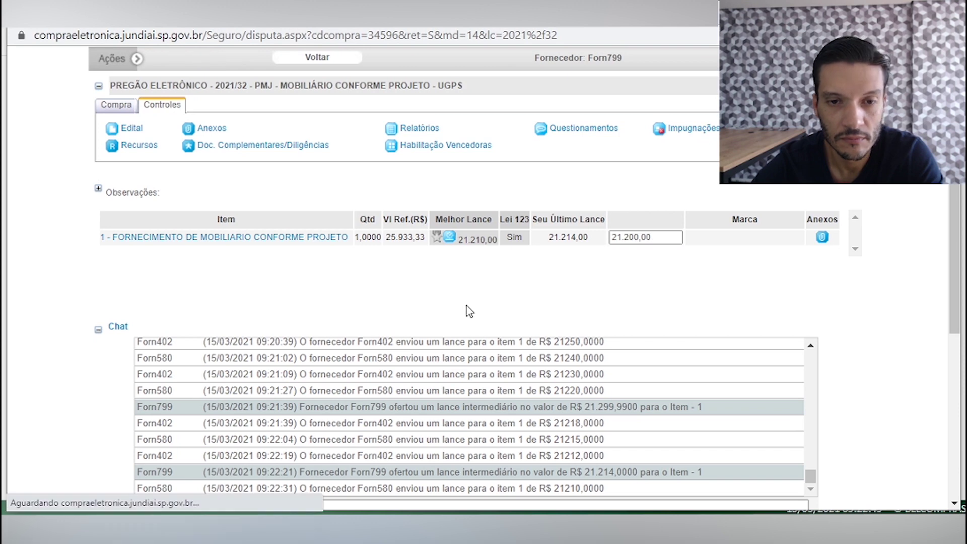
pyautogui.click(482, 277)
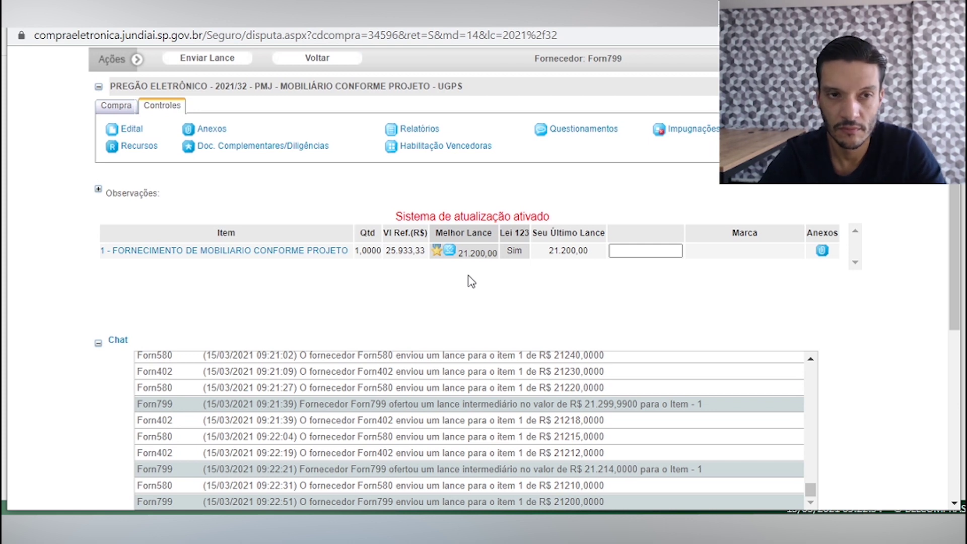
# Try to submit a bid of 21.170,00 for item 1 and dismiss the resulting dialog.
pyautogui.click(652, 240)
pyautogui.write('21,00')
pyautogui.press('BackSpace')
pyautogui.press('BackSpace')
pyautogui.press('BackSpace')
pyautogui.press('BackSpace')
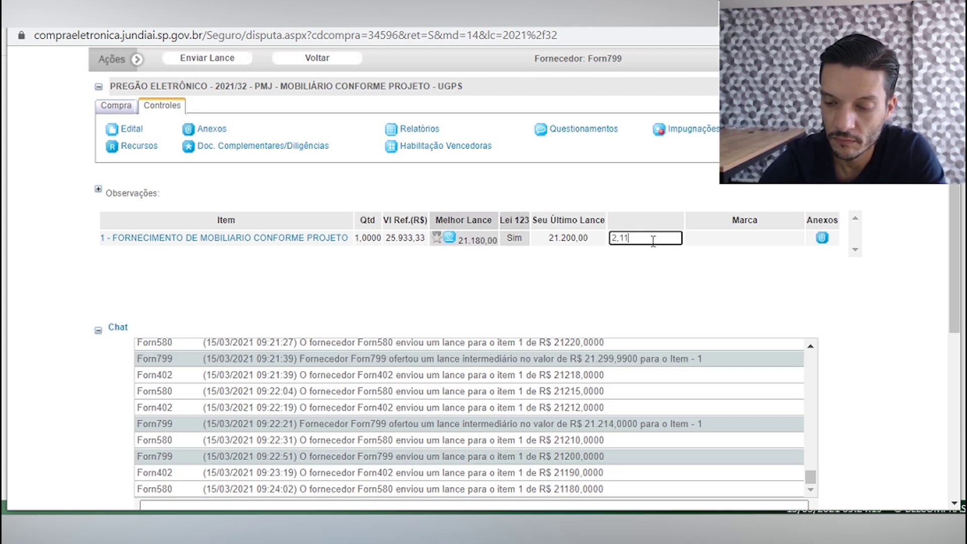
pyautogui.write('11,7000')
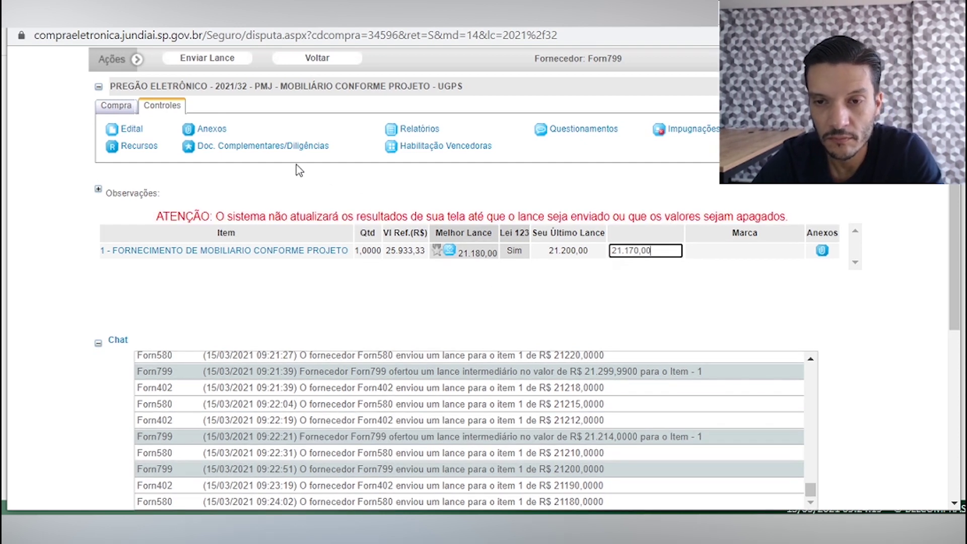
pyautogui.click(216, 59)
pyautogui.click(456, 297)
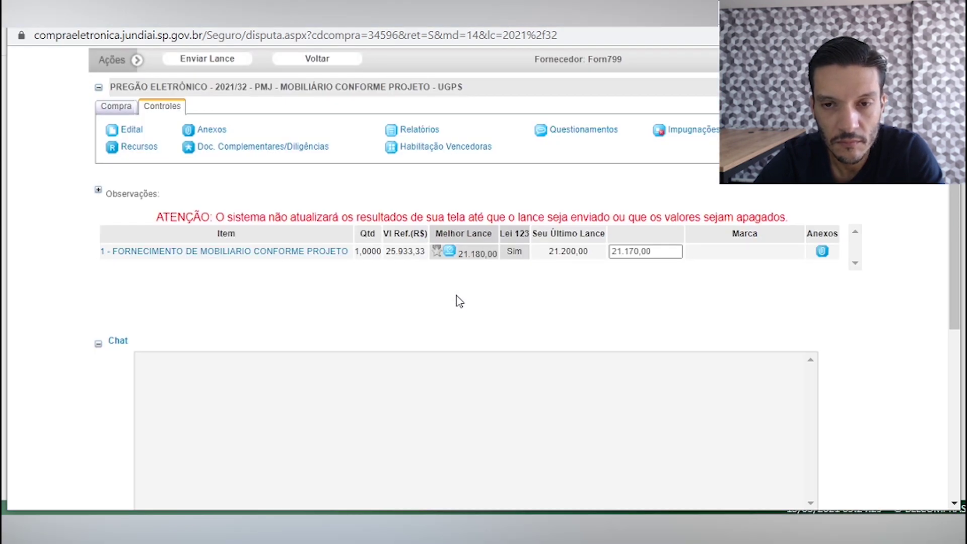
# Clear the unsent amount for item 1, submit a bid of 21.100,00 instead, and dismiss the confirmation.
pyautogui.click(672, 251)
pyautogui.moveTo(671, 252); pyautogui.dragTo(559, 247)
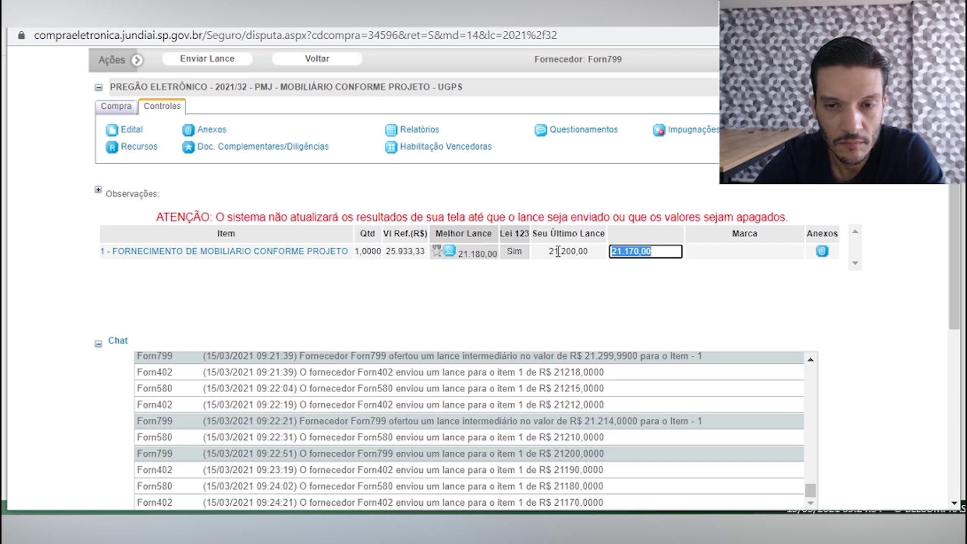
pyautogui.press('Delete')
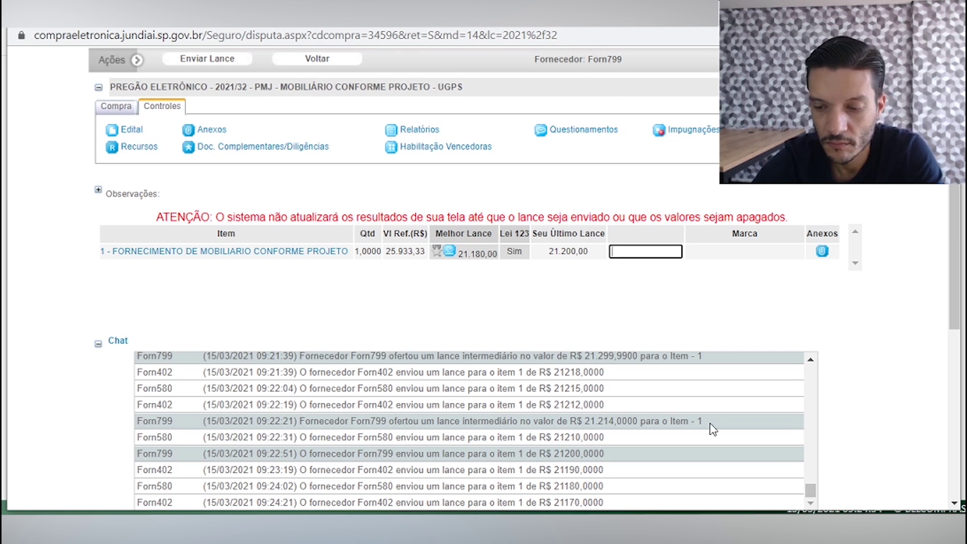
pyautogui.write('210000')
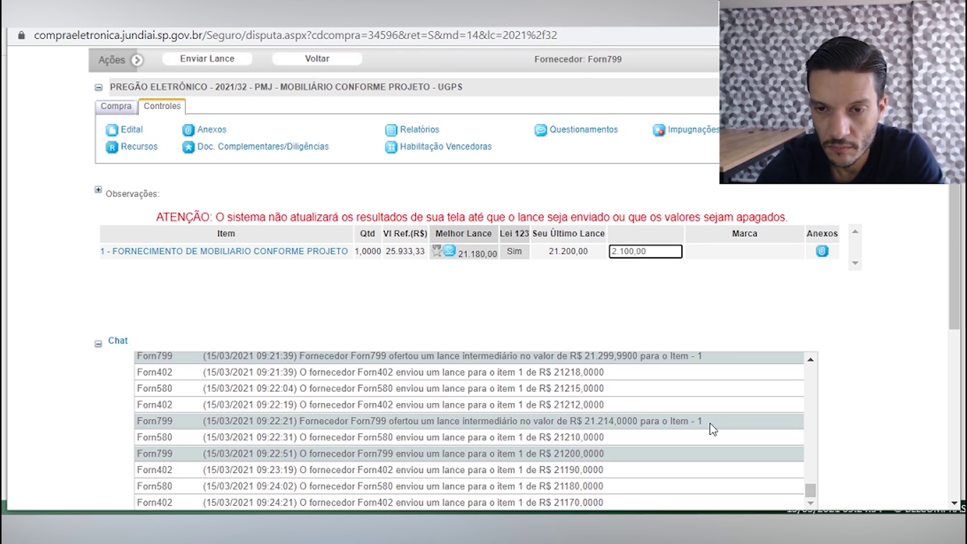
pyautogui.write('0')
pyautogui.press('BackSpace')
pyautogui.press('BackSpace')
pyautogui.press('BackSpace')
pyautogui.press('BackSpace')
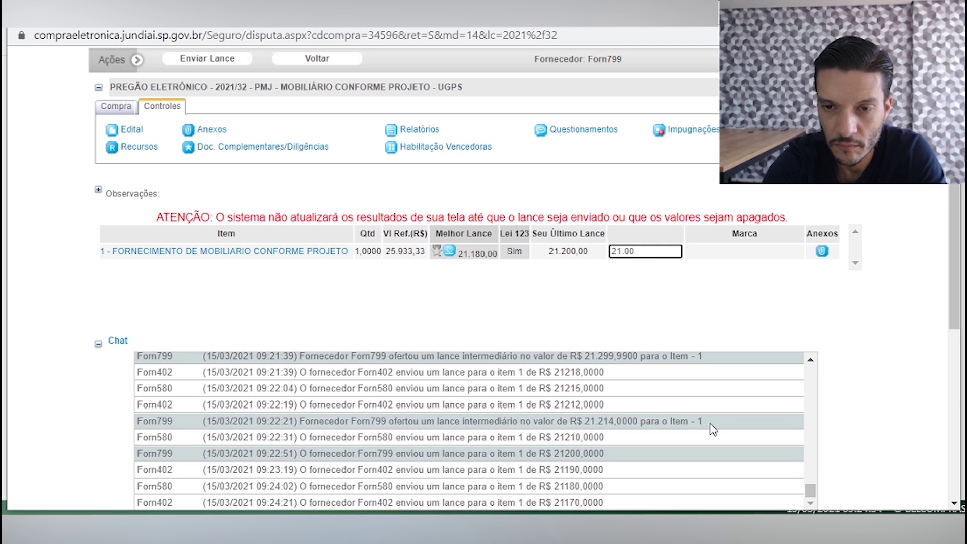
pyautogui.press('BackSpace')
pyautogui.write('10000')
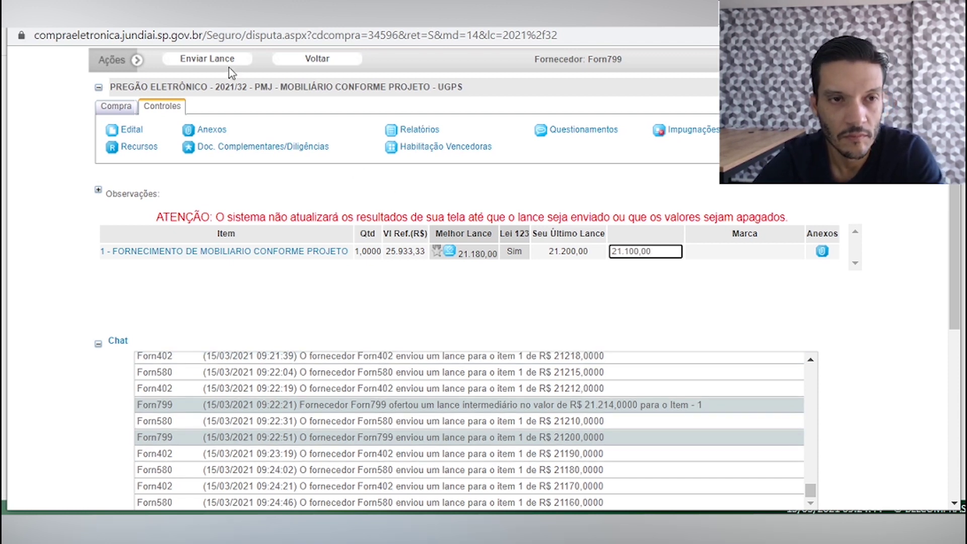
pyautogui.click(229, 58)
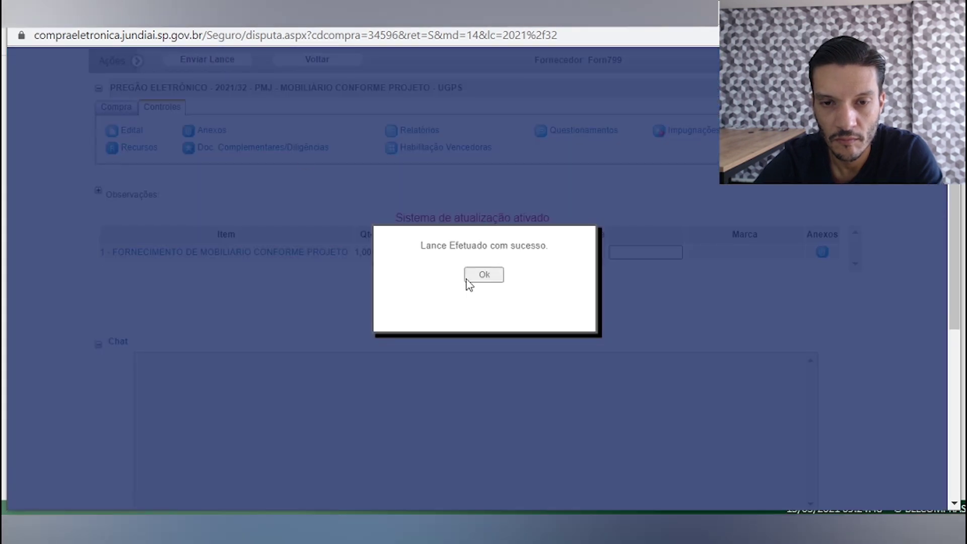
pyautogui.click(468, 278)
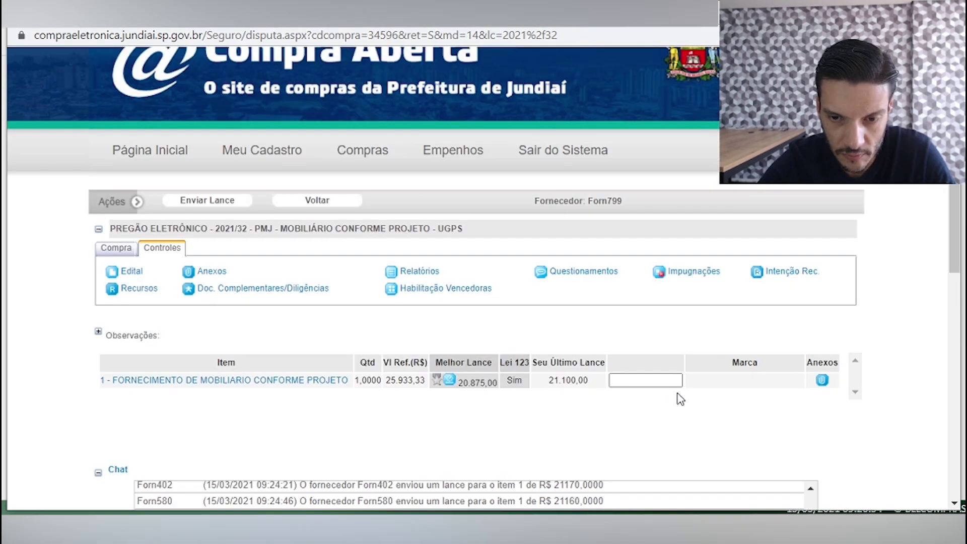
# Submit a bid of 20.874,00 for item 1 and dismiss the confirmation.
pyautogui.click(675, 384)
pyautogui.click(674, 385)
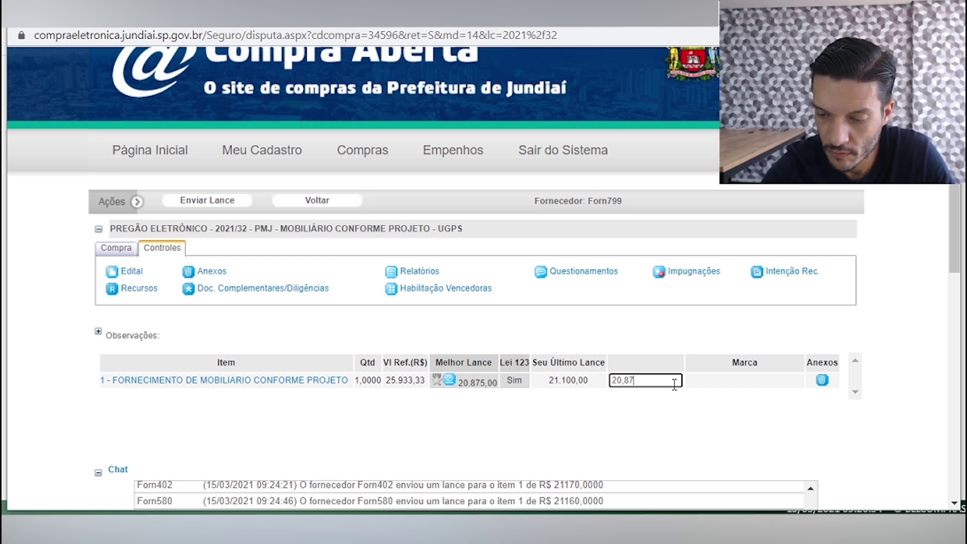
pyautogui.write('20.874,00')
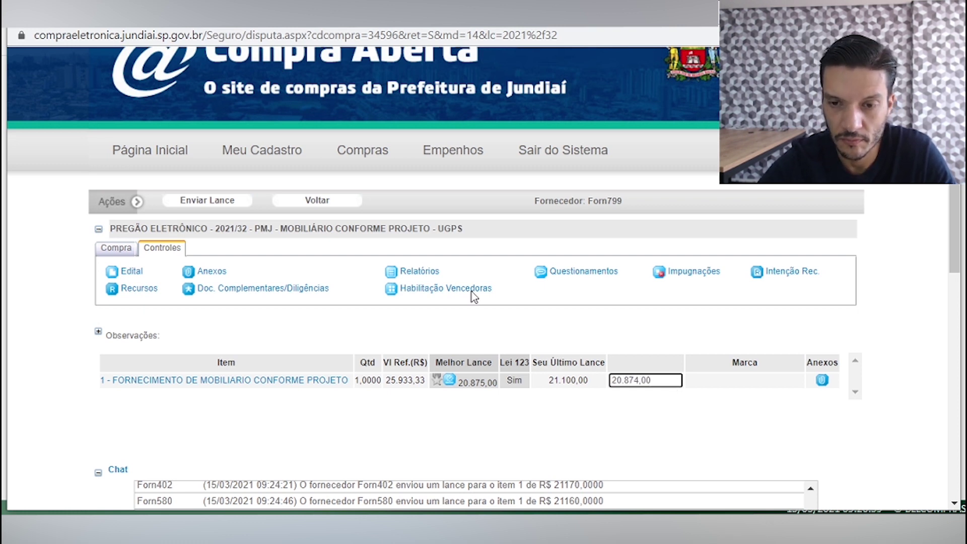
pyautogui.click(222, 205)
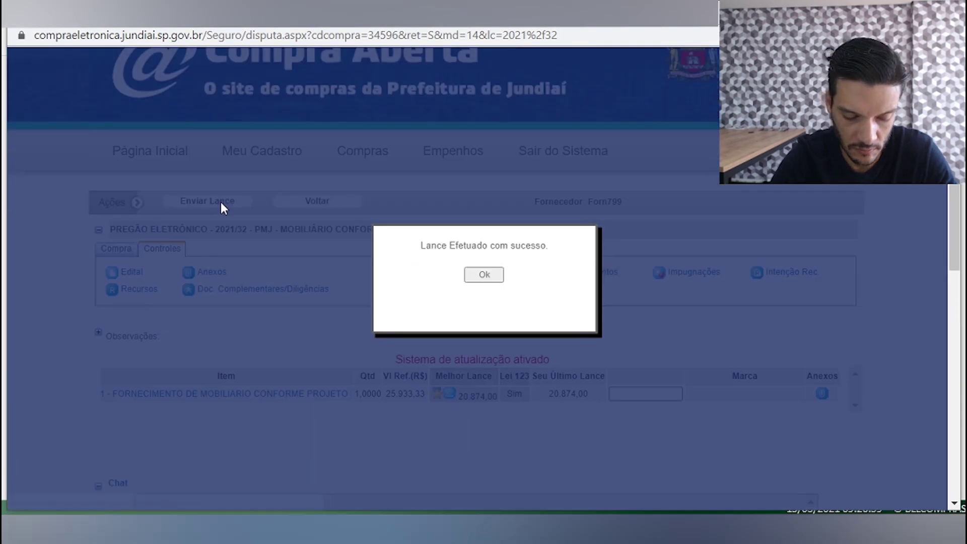
pyautogui.click(484, 275)
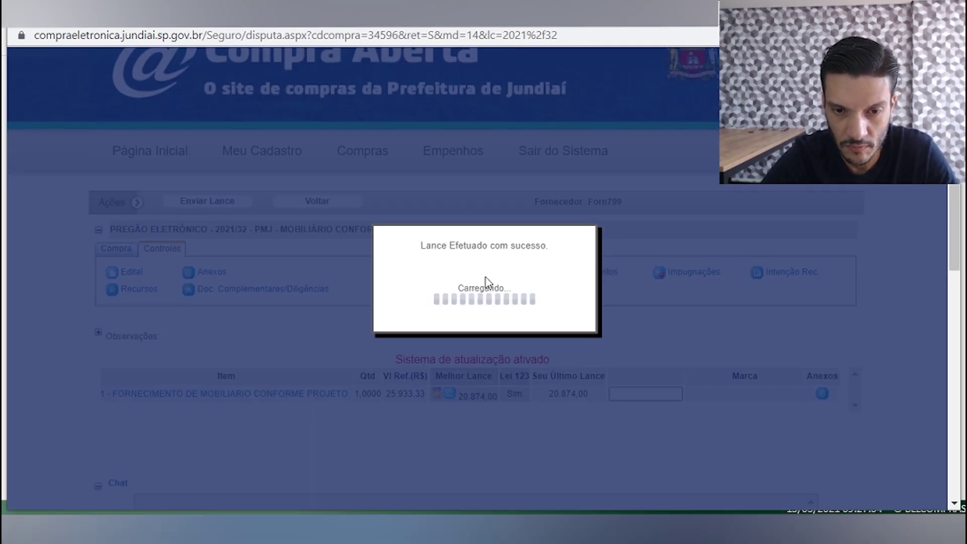
# Submit a bid of 20.799,99 for item 1 and dismiss the confirmation.
pyautogui.click(631, 382)
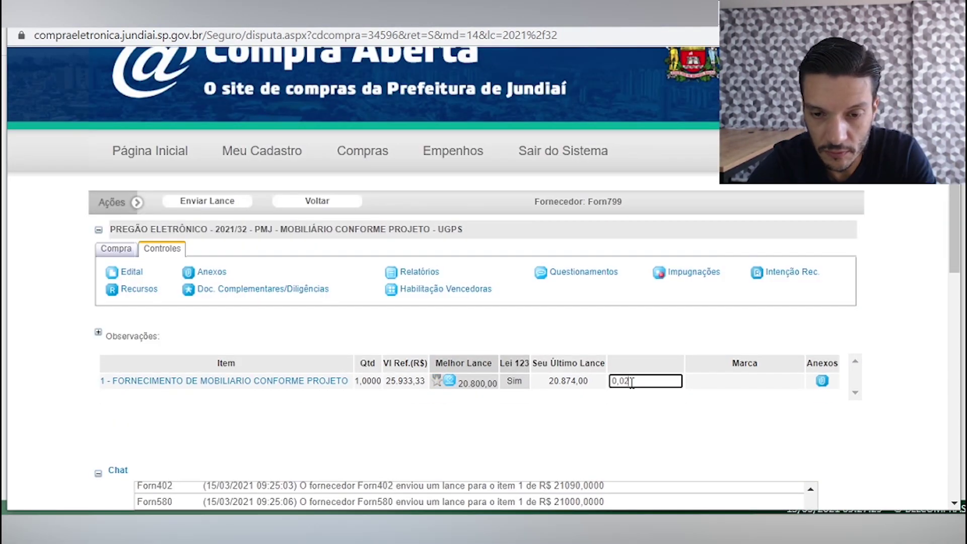
pyautogui.write('20.799,99')
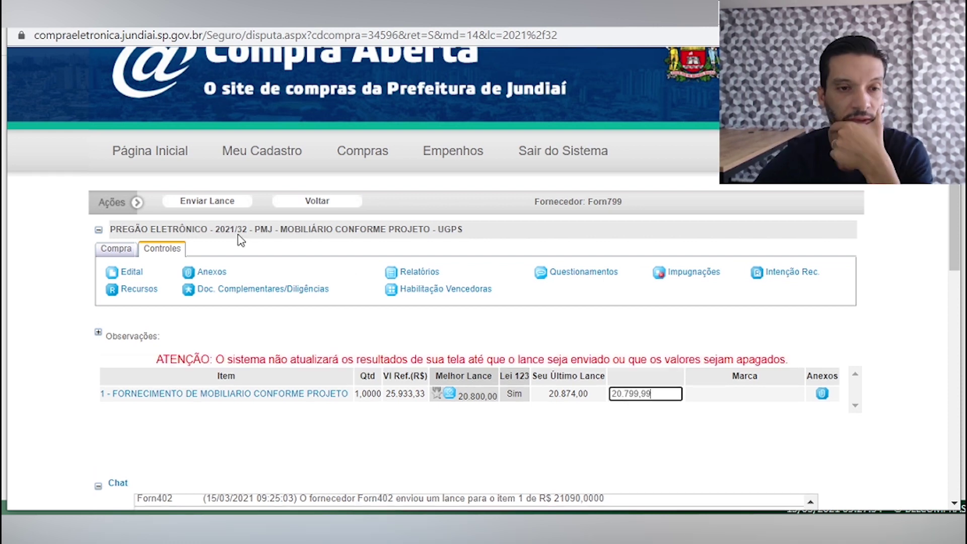
pyautogui.click(203, 199)
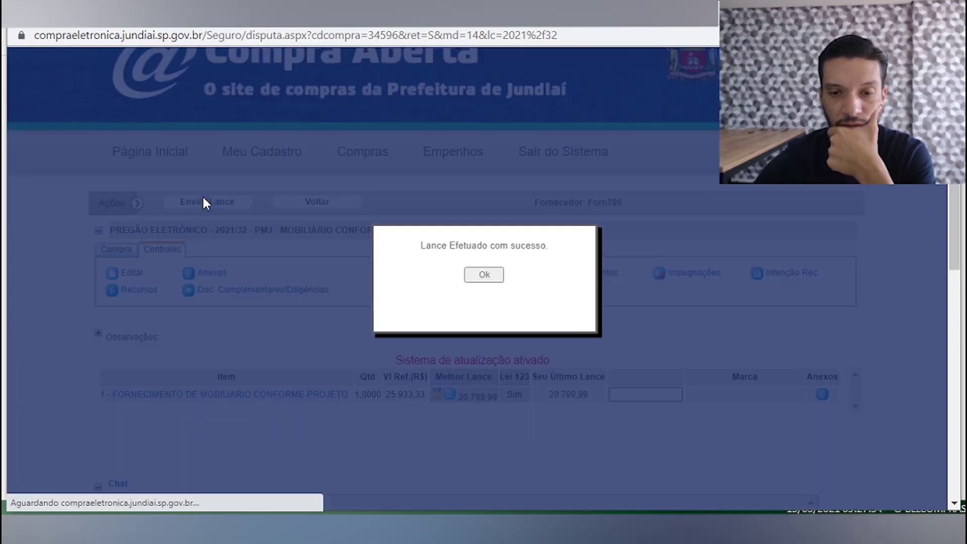
pyautogui.click(496, 277)
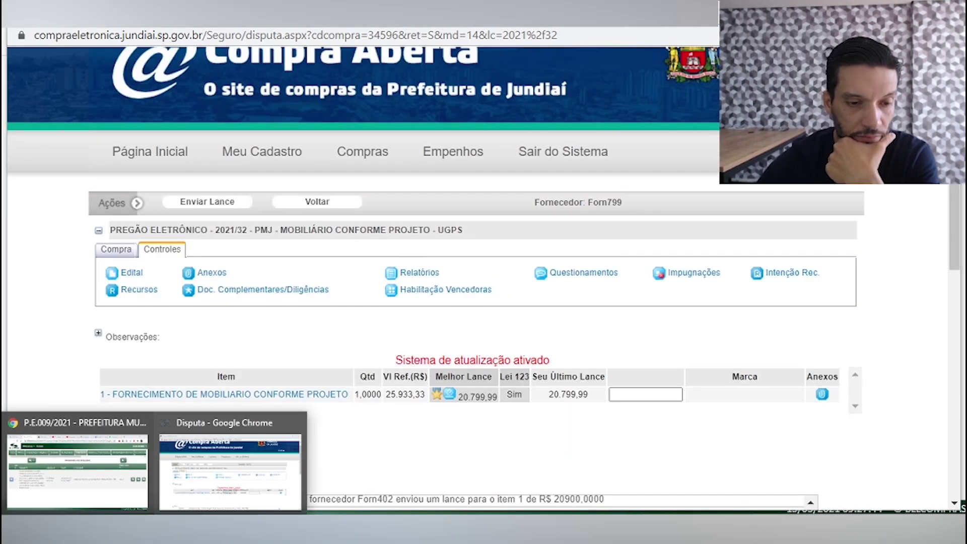
# Switch to BLL Compras to review lot 1's classification under Manifestação de Recursos and the remaining process phases, returning to the Jundiaí auction.
pyautogui.click(129, 488)
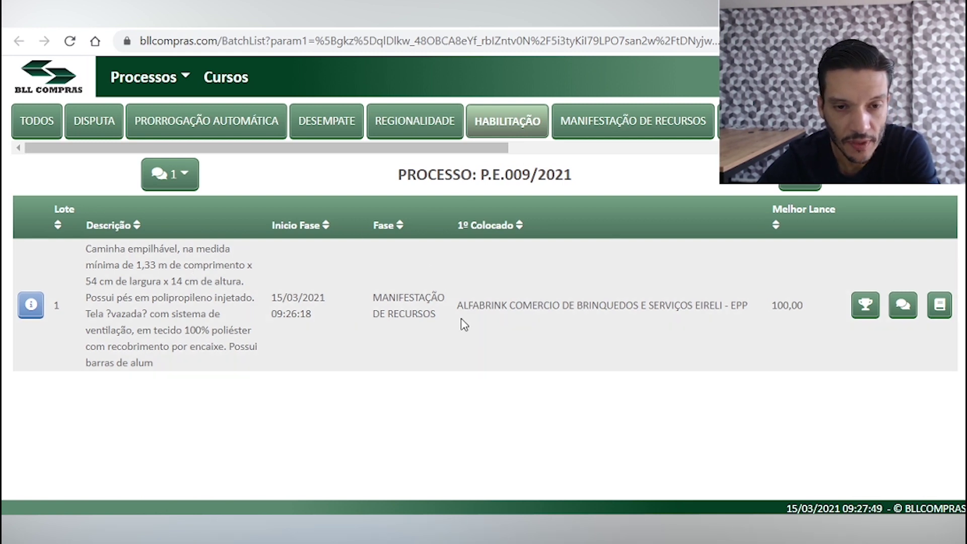
pyautogui.click(611, 136)
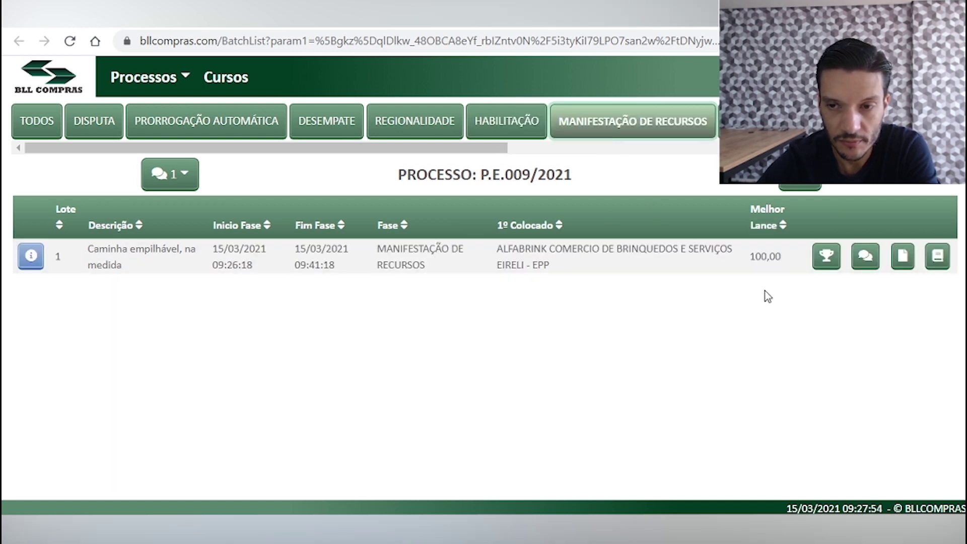
pyautogui.click(824, 266)
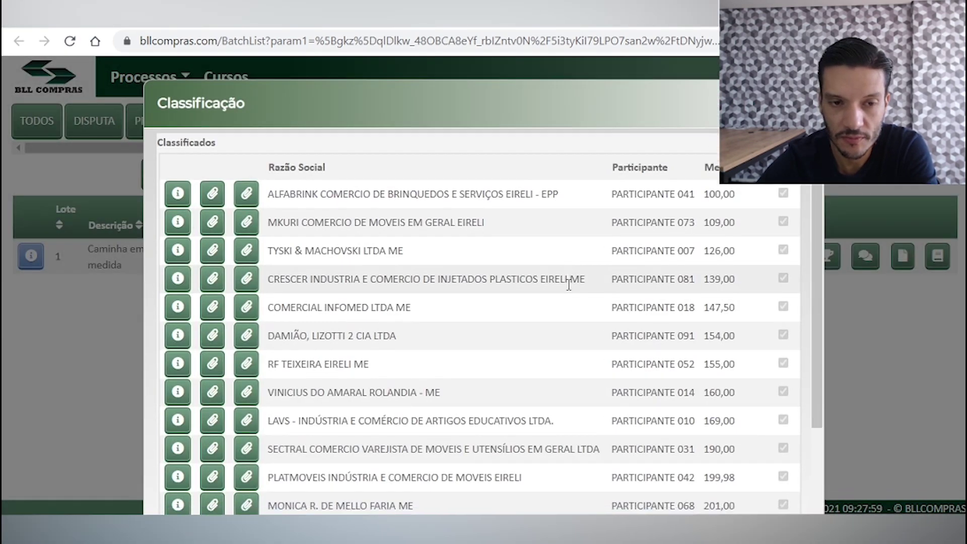
pyautogui.scroll(-3, 567, 283)
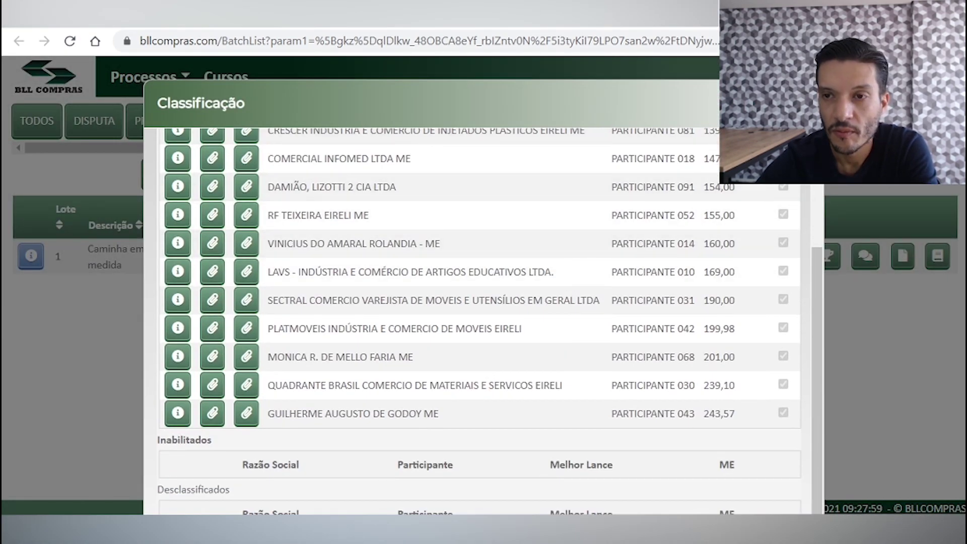
pyautogui.press('Escape')
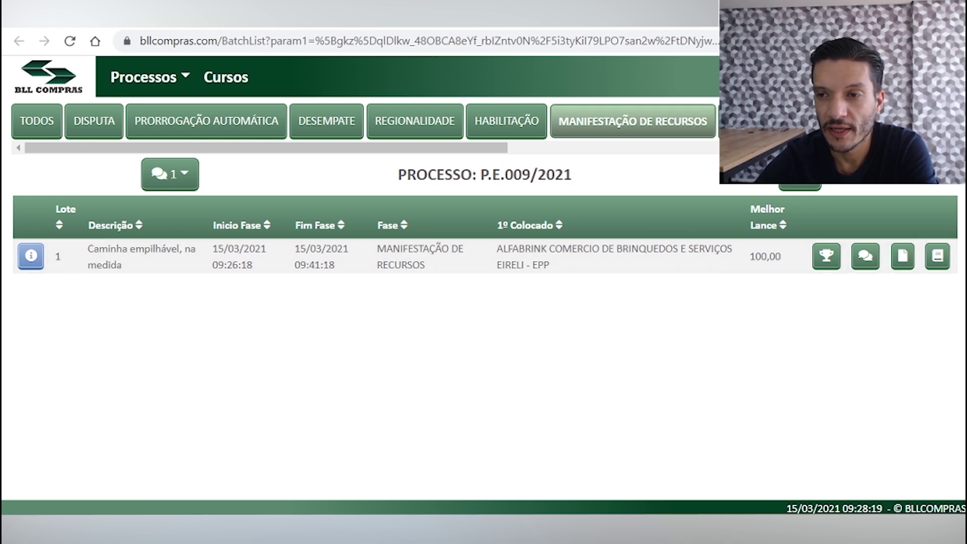
pyautogui.click(805, 147)
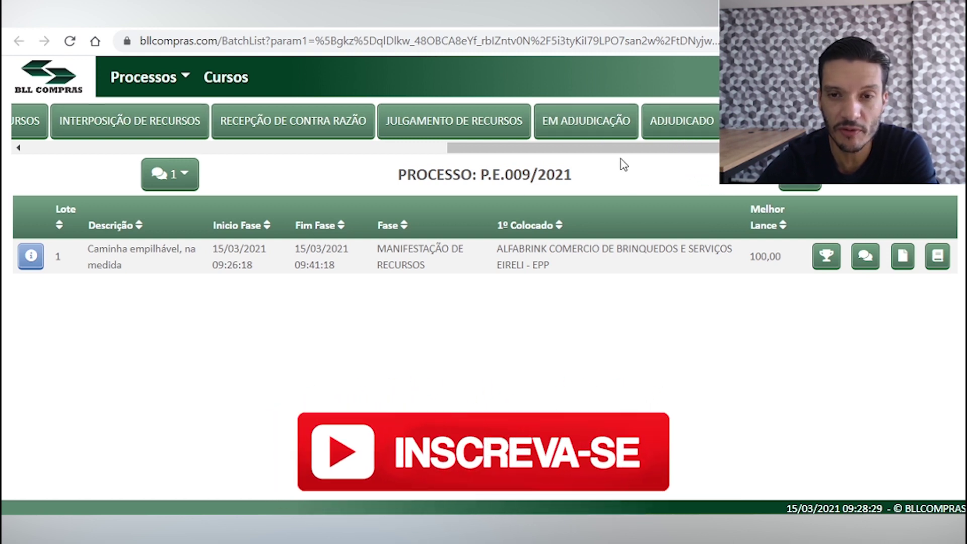
pyautogui.moveTo(620, 151); pyautogui.dragTo(153, 166)
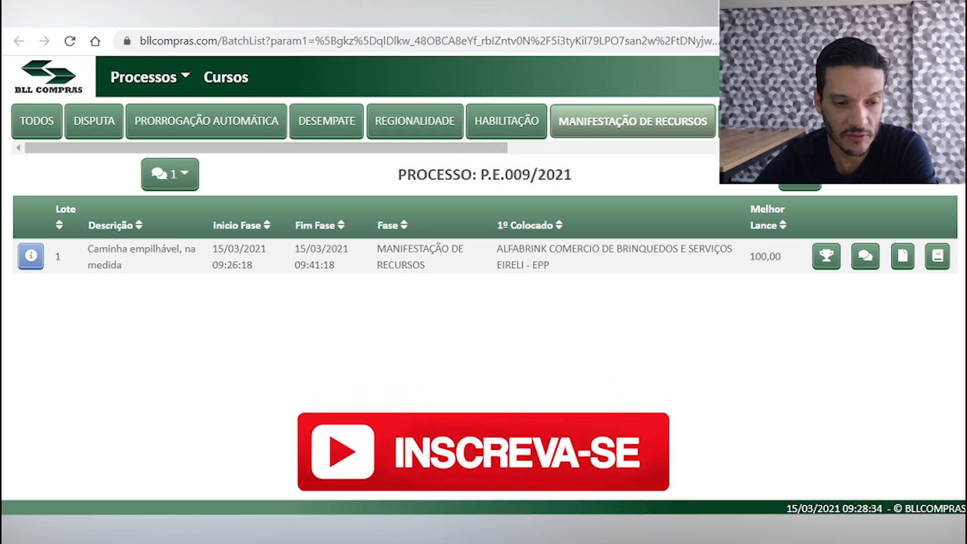
pyautogui.click(234, 451)
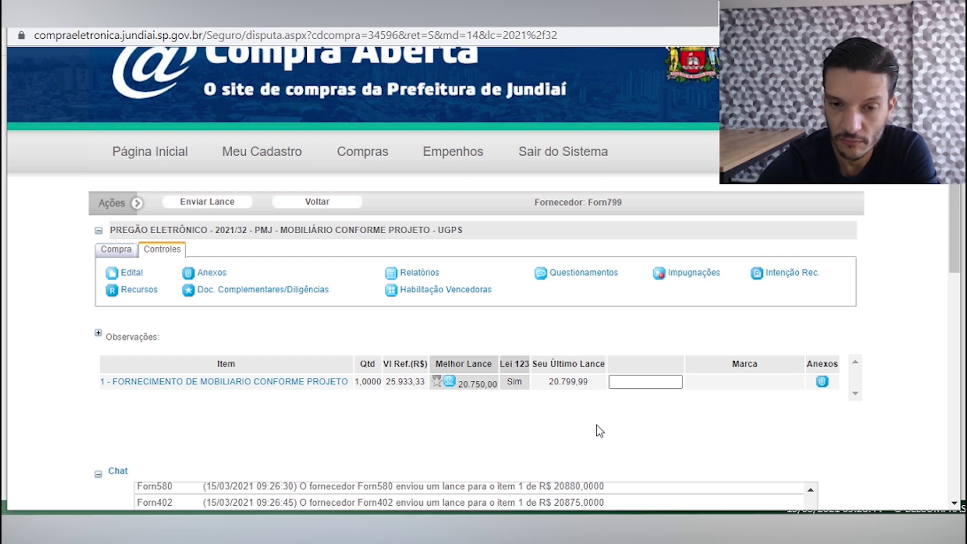
# Try to submit a bid of 27.749,99 for item 1 and dismiss the resulting dialog.
pyautogui.click(634, 382)
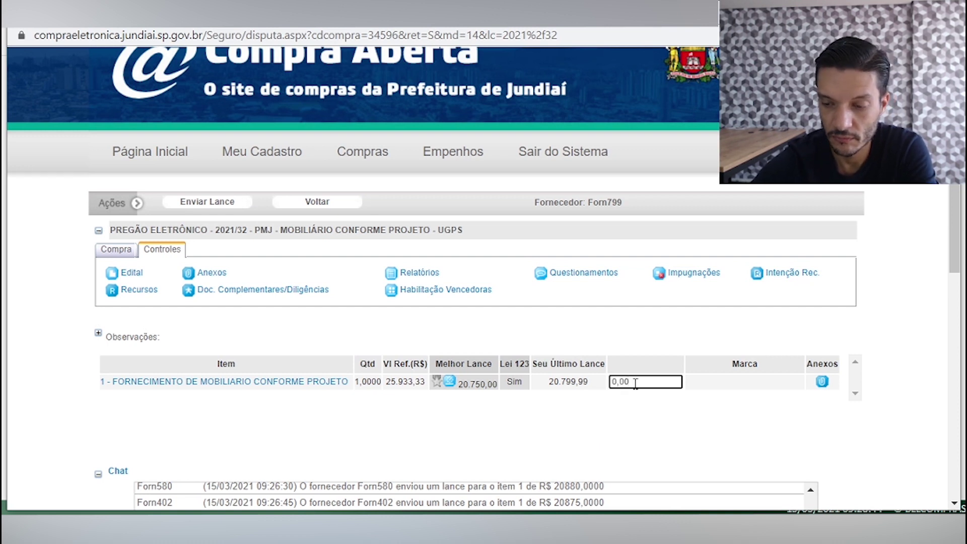
pyautogui.write('27.749,99')
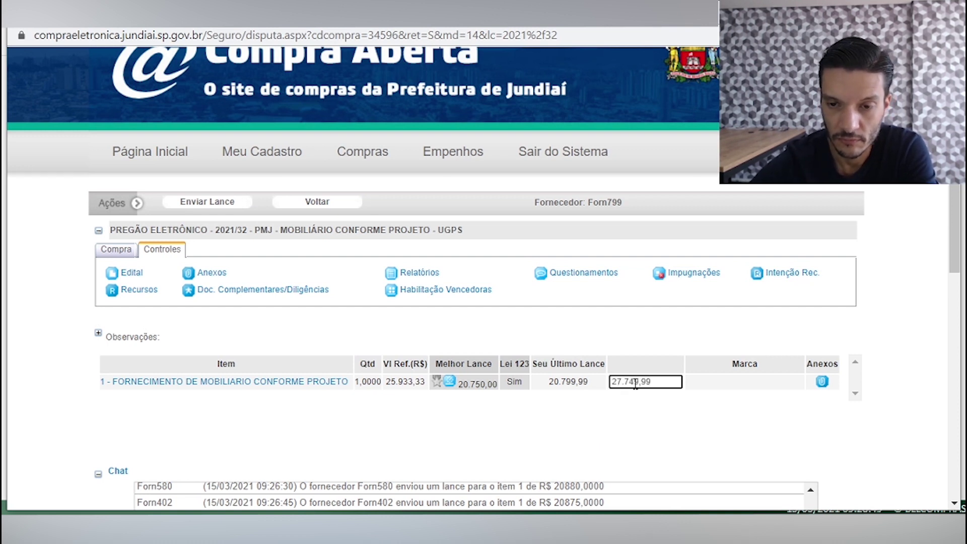
pyautogui.click(250, 203)
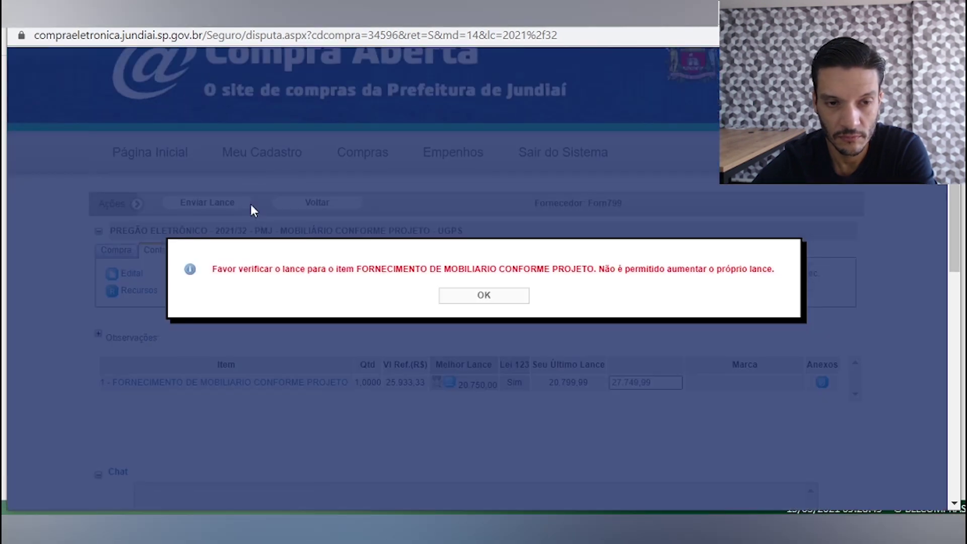
pyautogui.click(515, 298)
# Replace the unsent amount for item 1 with 20.747,99, submit that bid, and dismiss the confirmation.
pyautogui.click(622, 382)
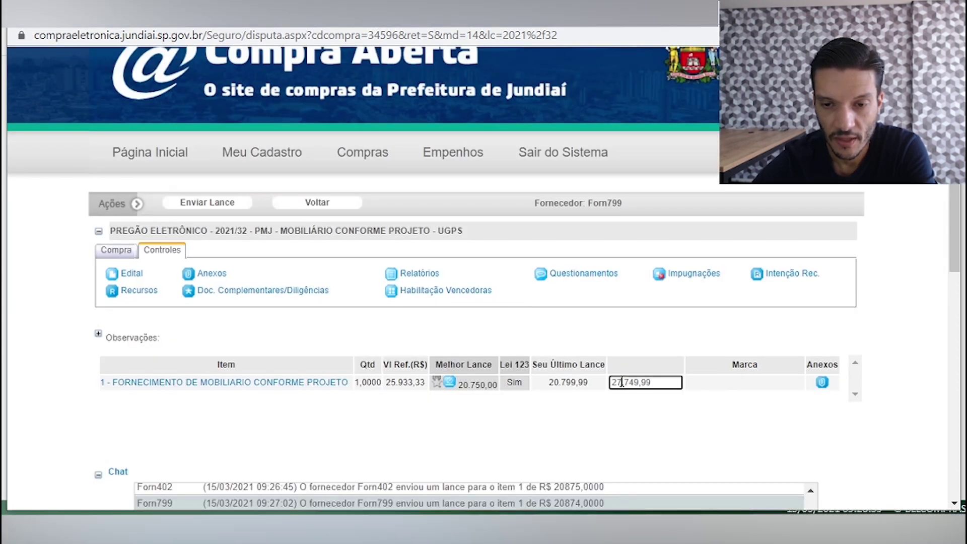
pyautogui.press('BackSpace')
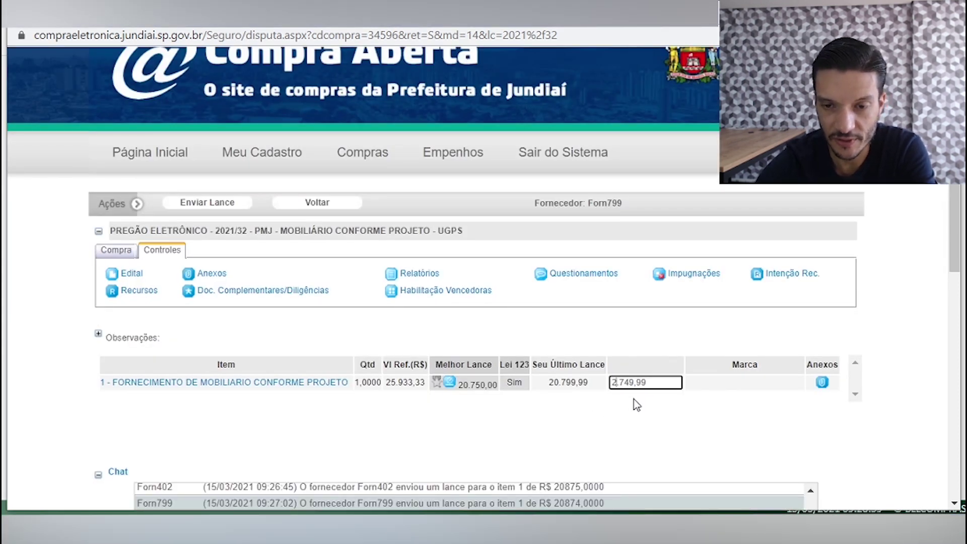
pyautogui.write('0')
pyautogui.hotkey('ctrl', 'a')
pyautogui.press('BackSpace')
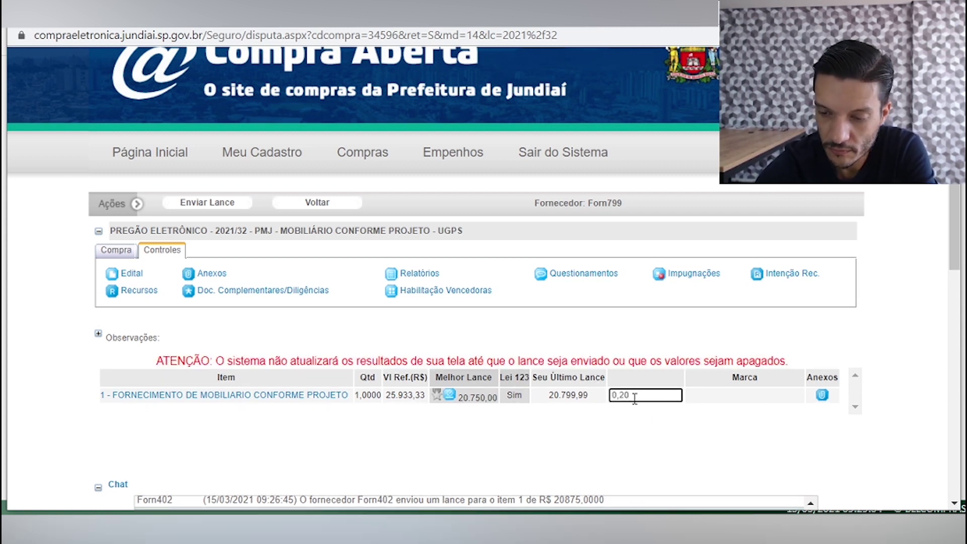
pyautogui.write('20.747,99')
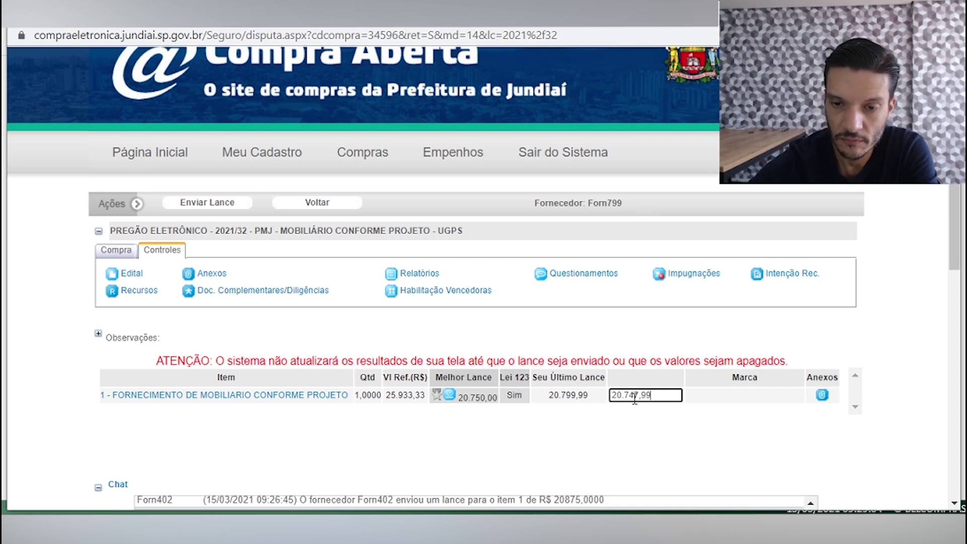
pyautogui.click(203, 202)
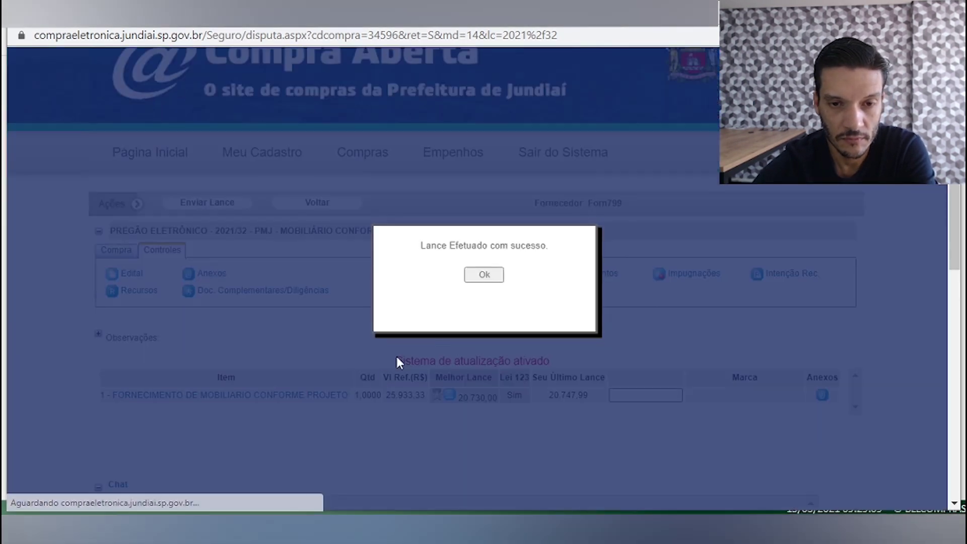
pyautogui.click(481, 276)
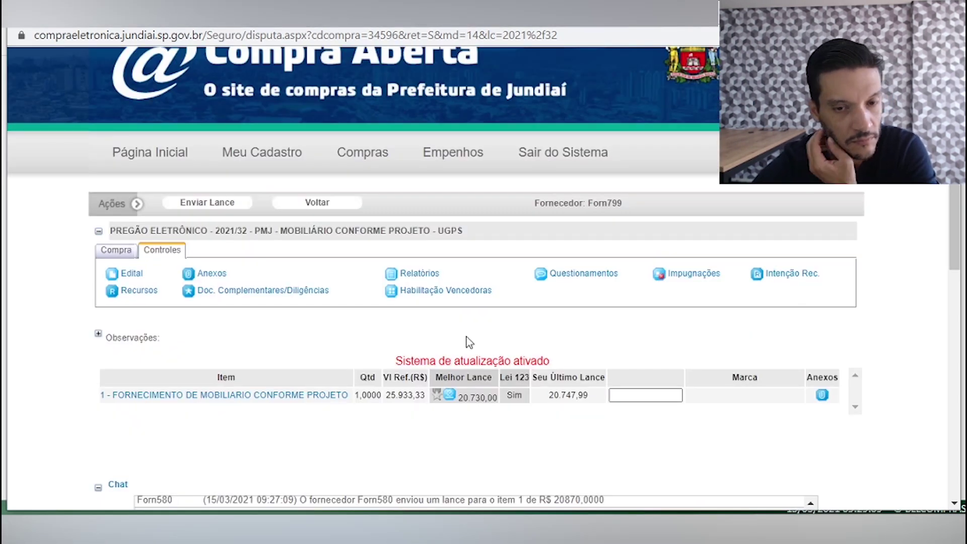
# Submit a bid of 20.729,99 for item 1 and dismiss the confirmation.
pyautogui.click(653, 396)
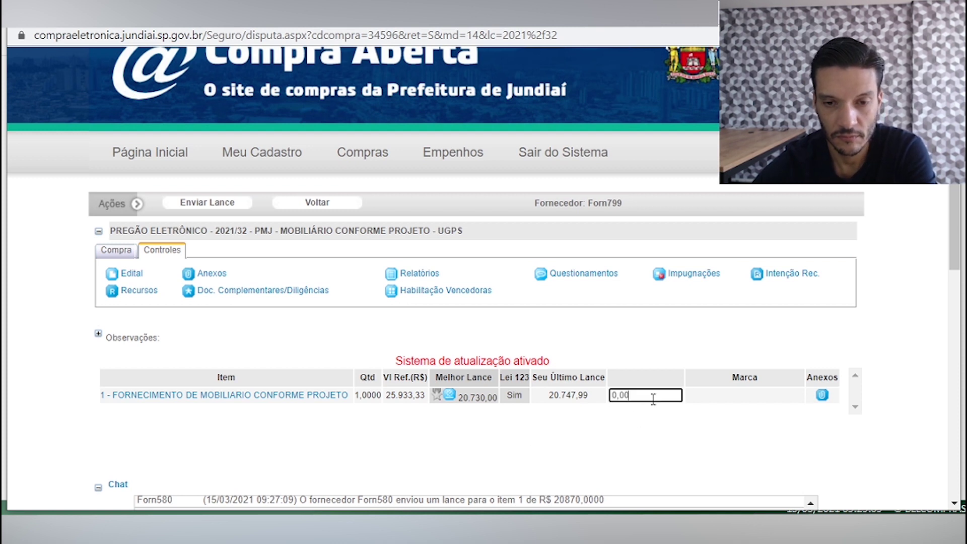
pyautogui.write('20.7')
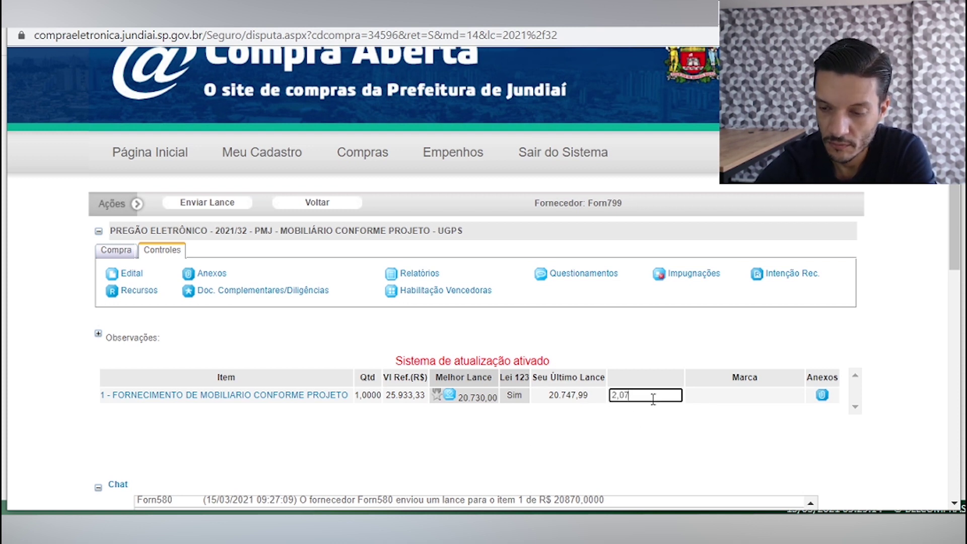
pyautogui.write('29,99')
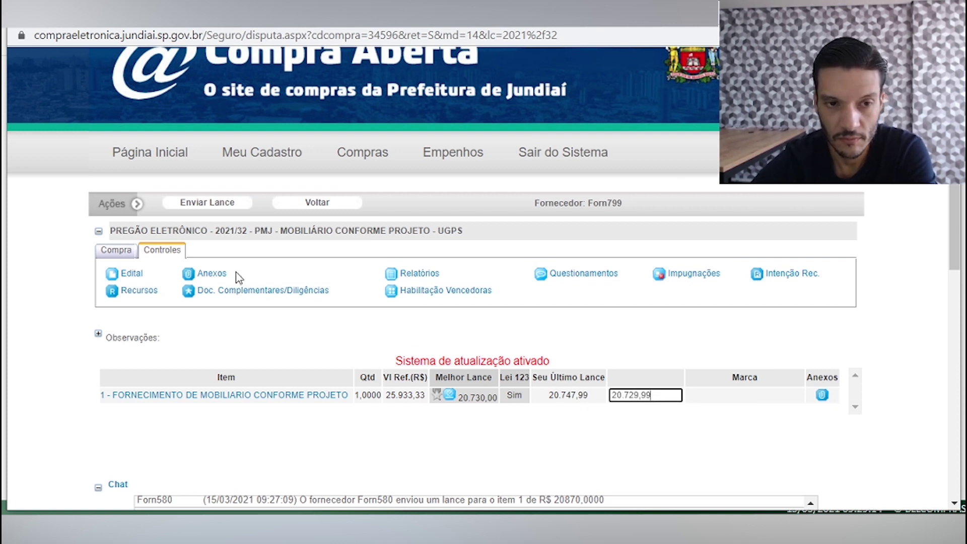
pyautogui.click(225, 204)
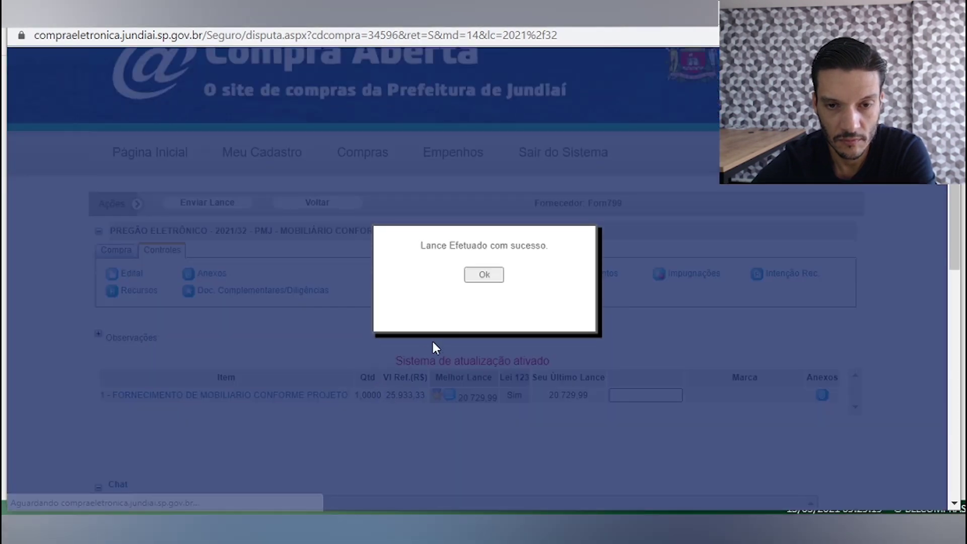
pyautogui.click(491, 276)
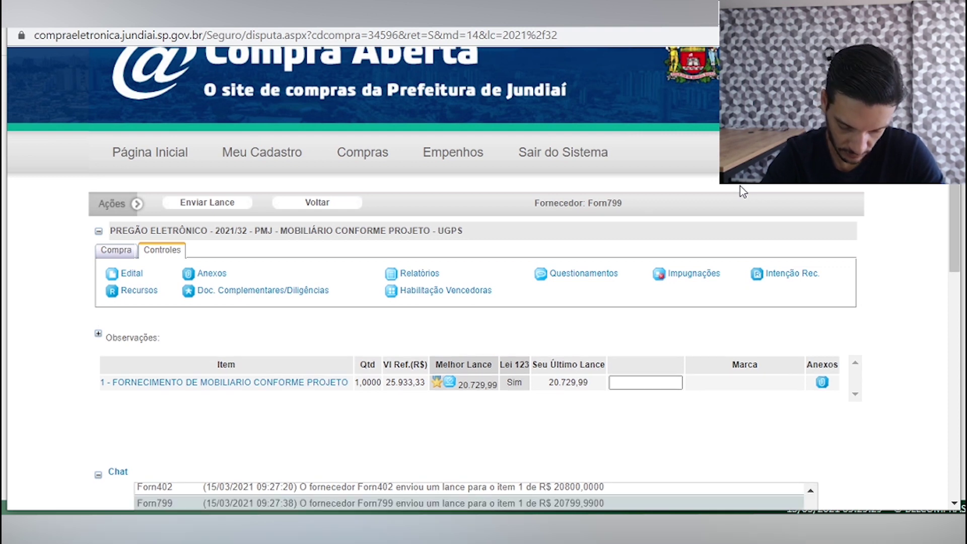
# Submit a bid of 20.700,00 for item 1 and dismiss the confirmation.
pyautogui.click(662, 383)
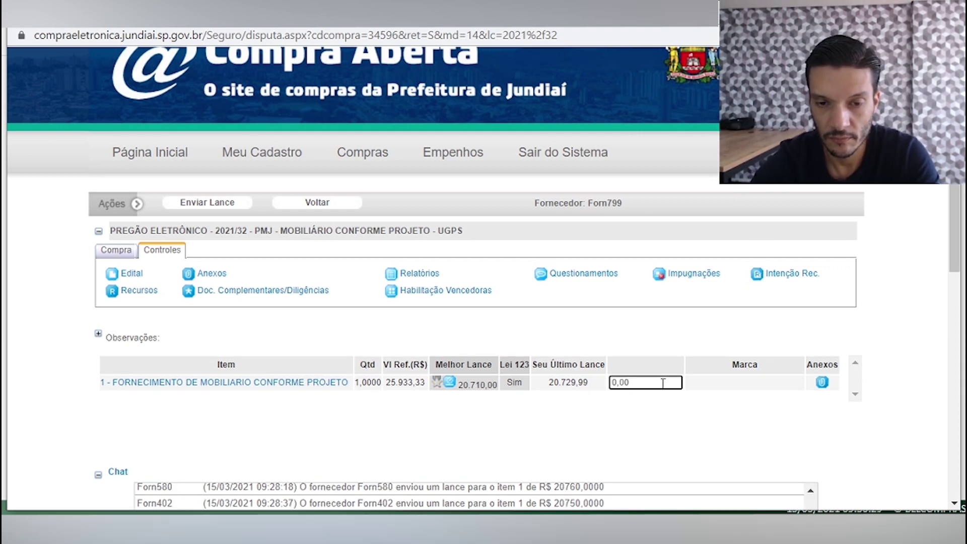
pyautogui.write('20.7')
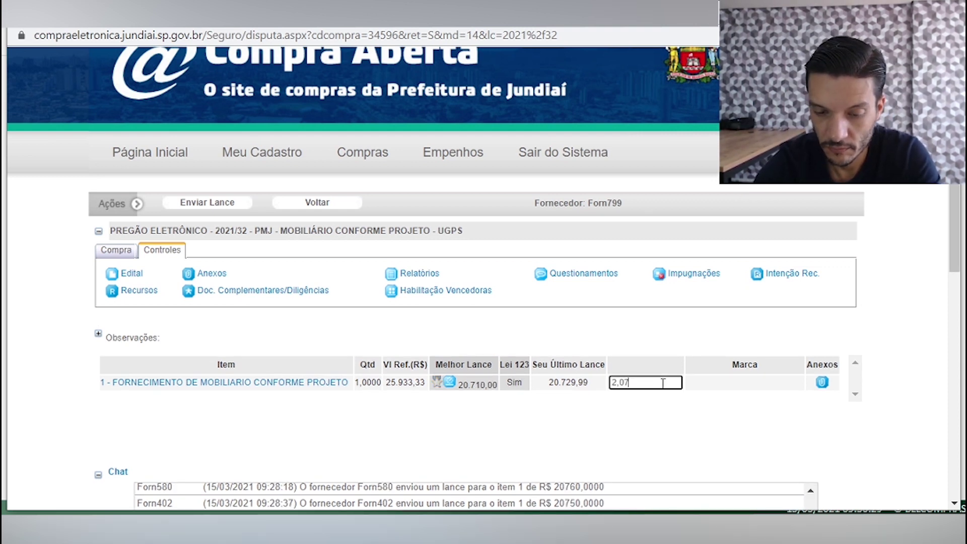
pyautogui.write('00,00')
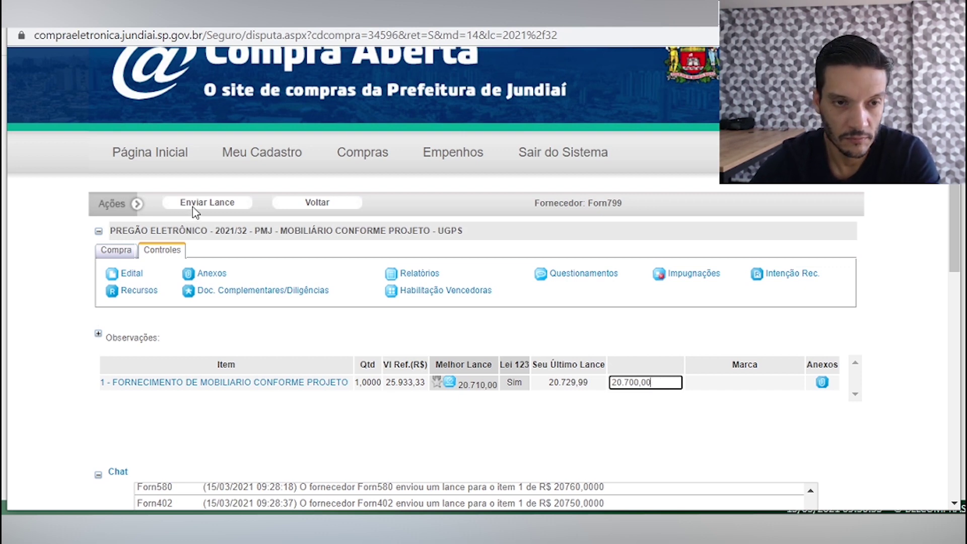
pyautogui.click(194, 207)
pyautogui.click(482, 275)
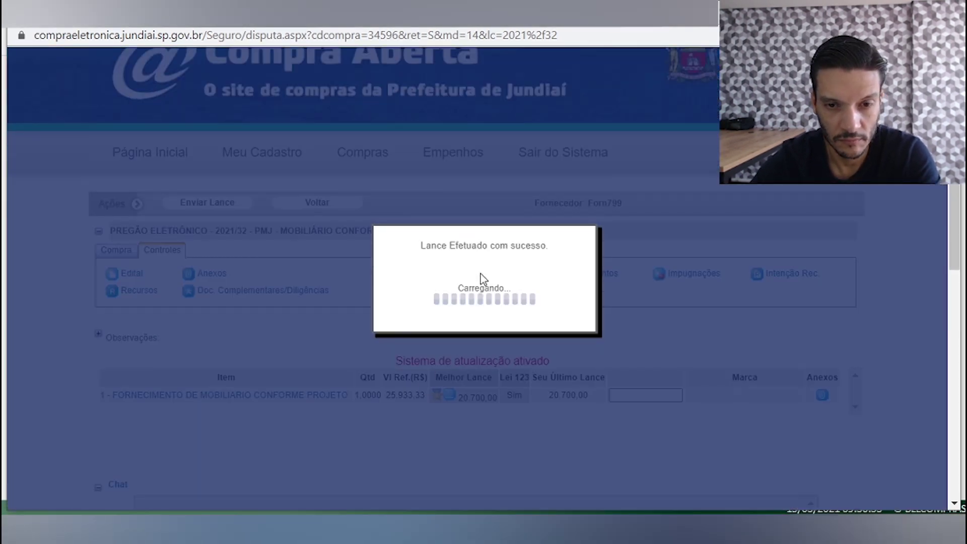
# Submit a bid of 20.615,00 for item 1 of the furniture auction.
pyautogui.click(646, 422)
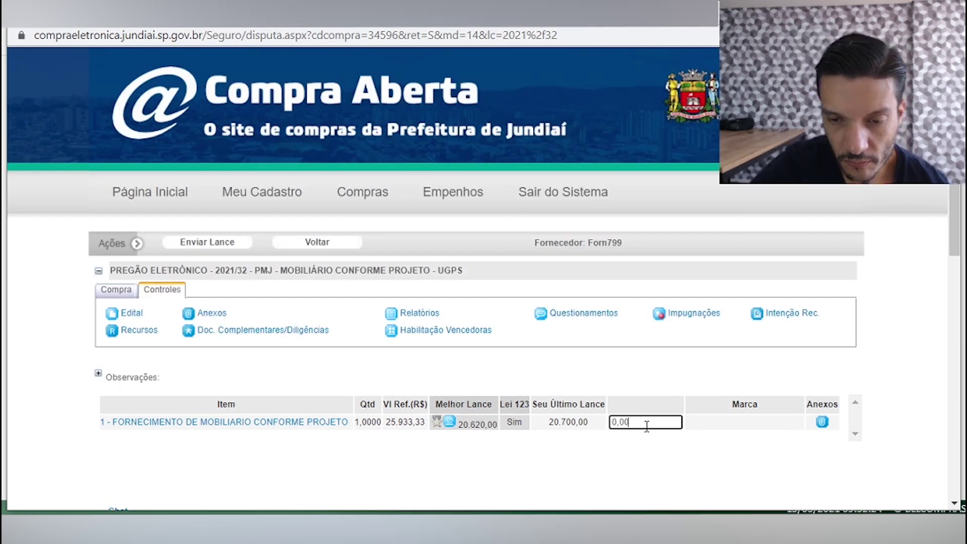
pyautogui.write('20')
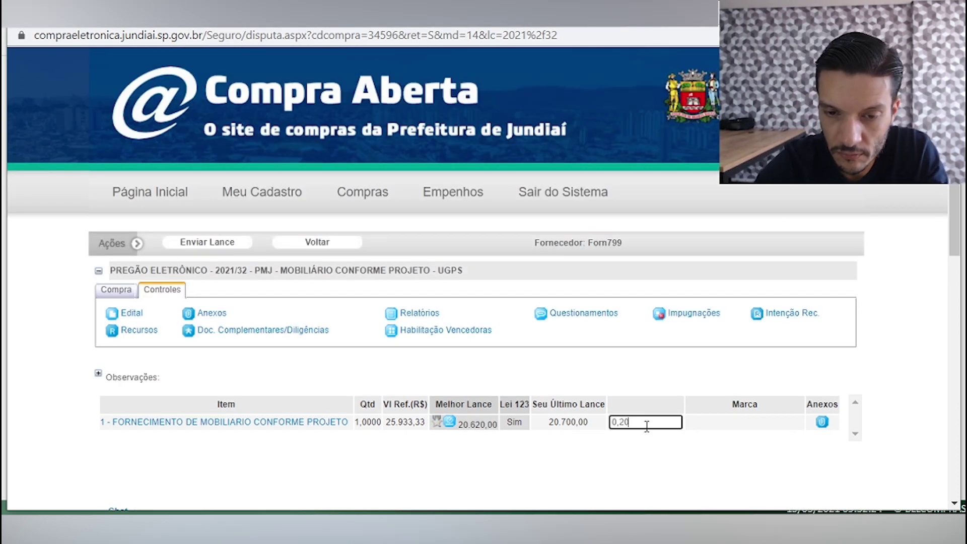
pyautogui.write('.6')
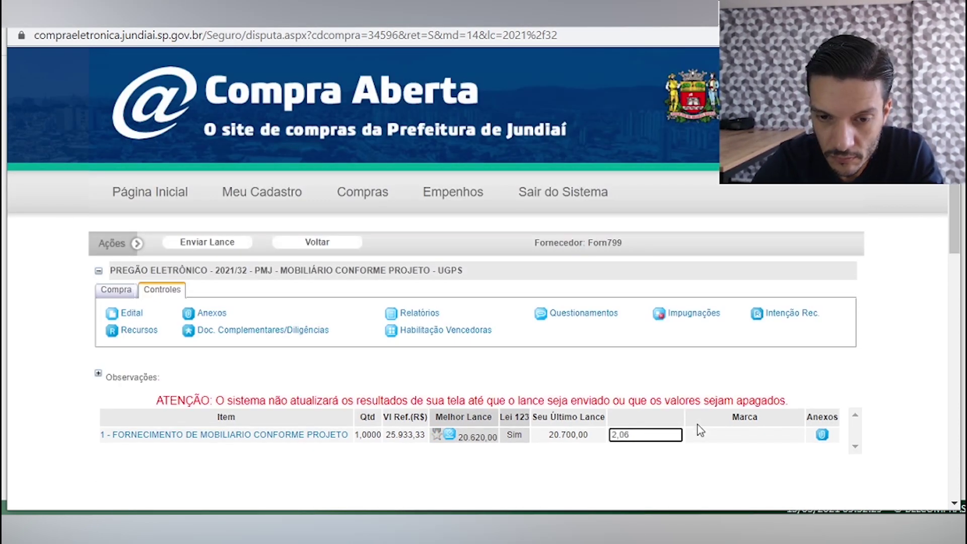
pyautogui.write('15,00')
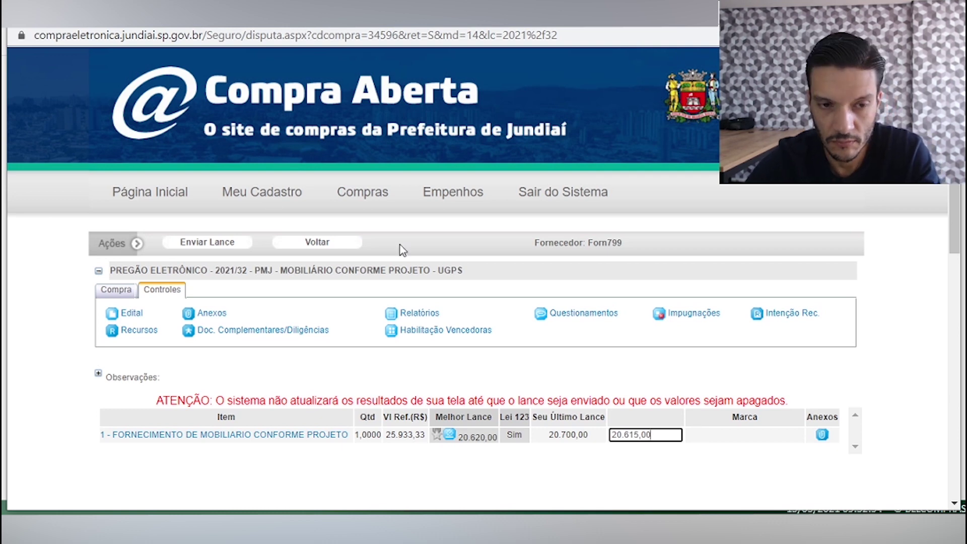
pyautogui.click(202, 244)
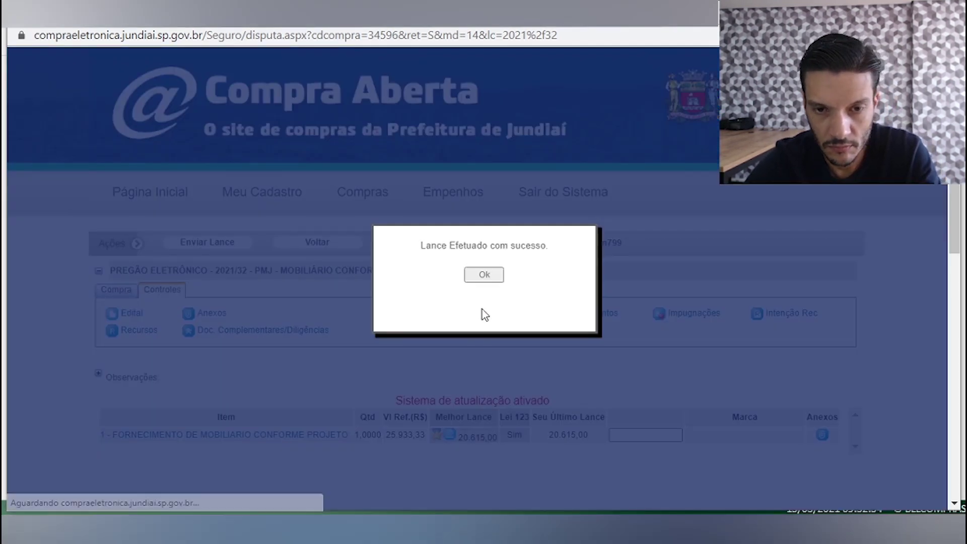
# Dismiss the previous bid's confirmation, submit a bid of 20.500,00 for item 1, and dismiss its confirmation.
pyautogui.click(492, 276)
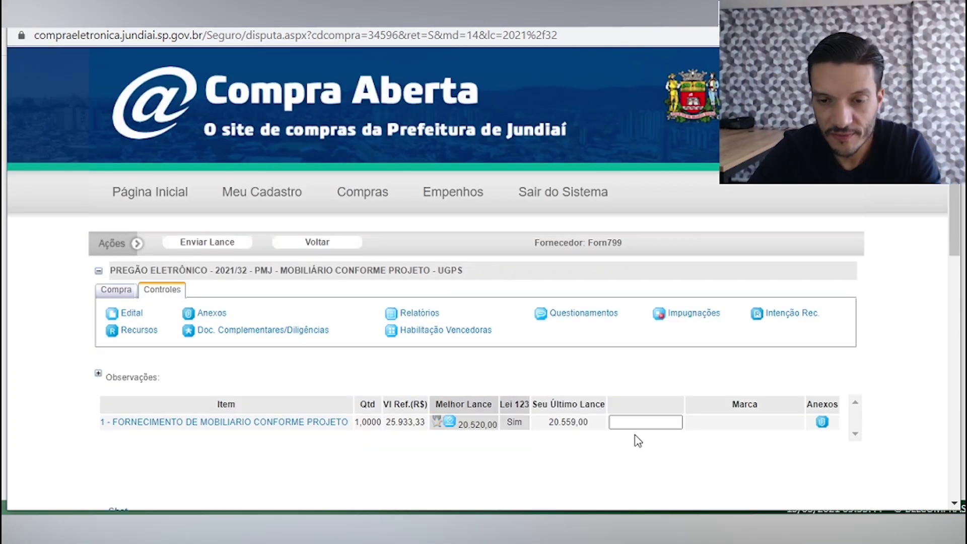
pyautogui.click(647, 420)
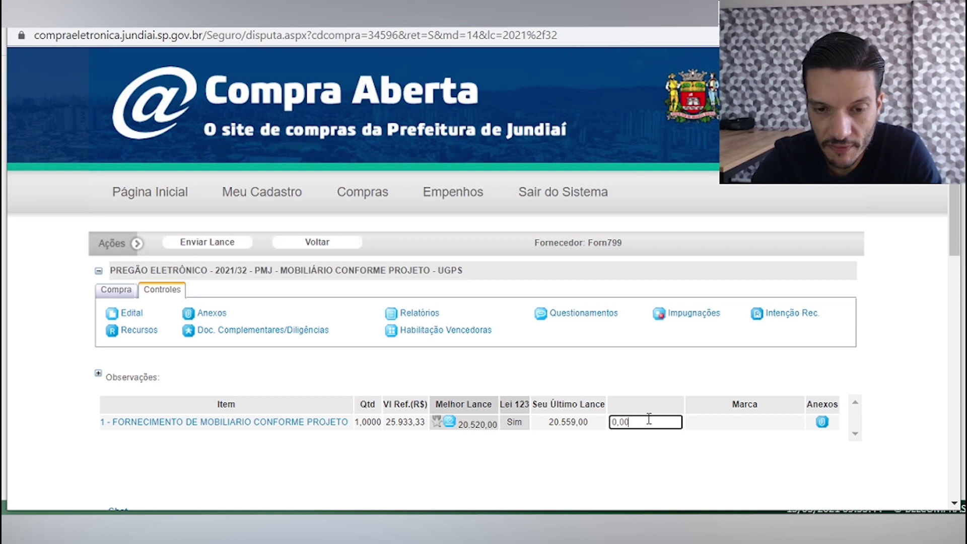
pyautogui.write('20.500,00')
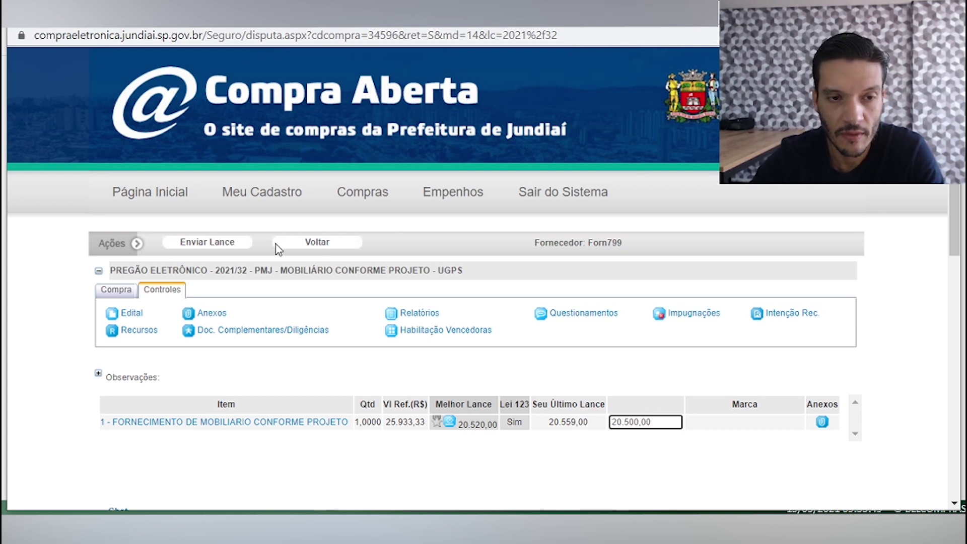
pyautogui.click(241, 248)
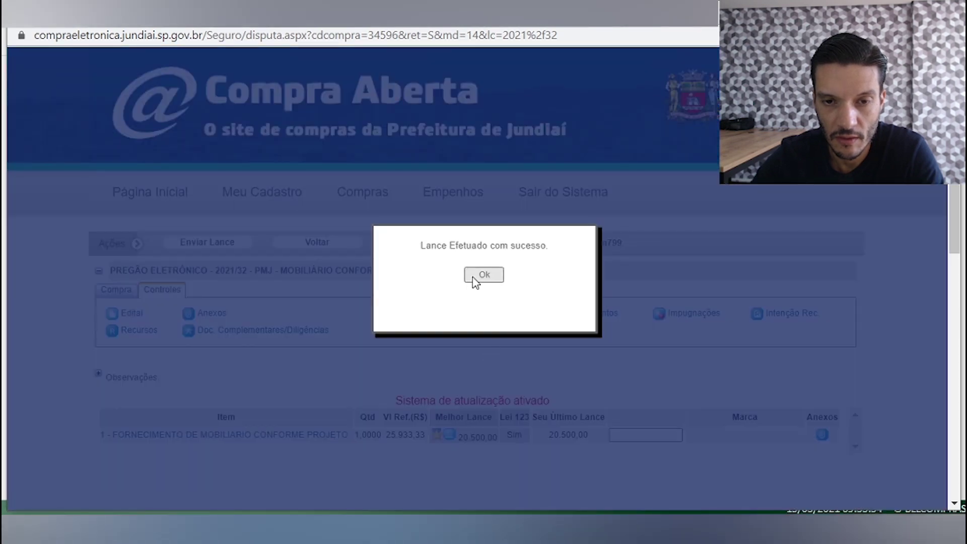
pyautogui.click(475, 280)
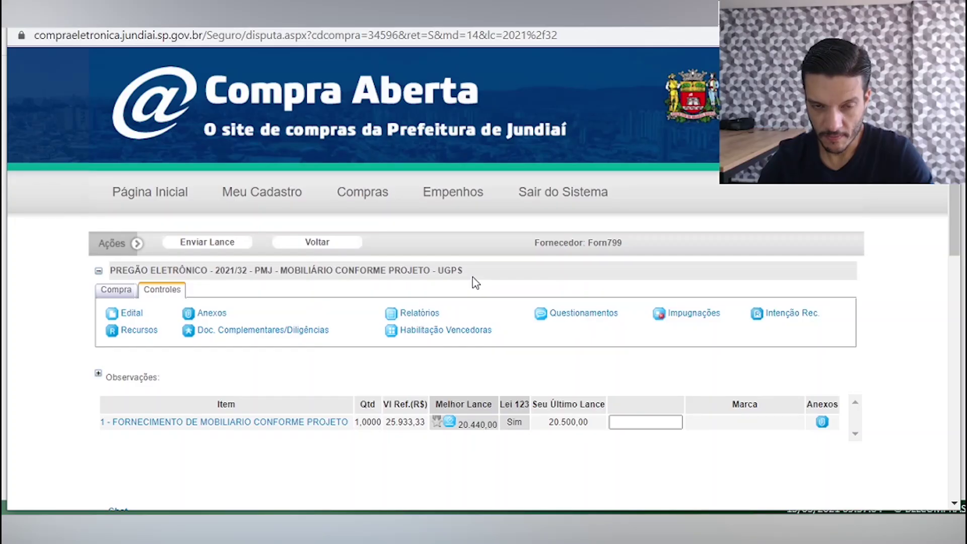
# Try to submit a bid of 20.430,00 for item 1 and dismiss the resulting message.
pyautogui.click(663, 422)
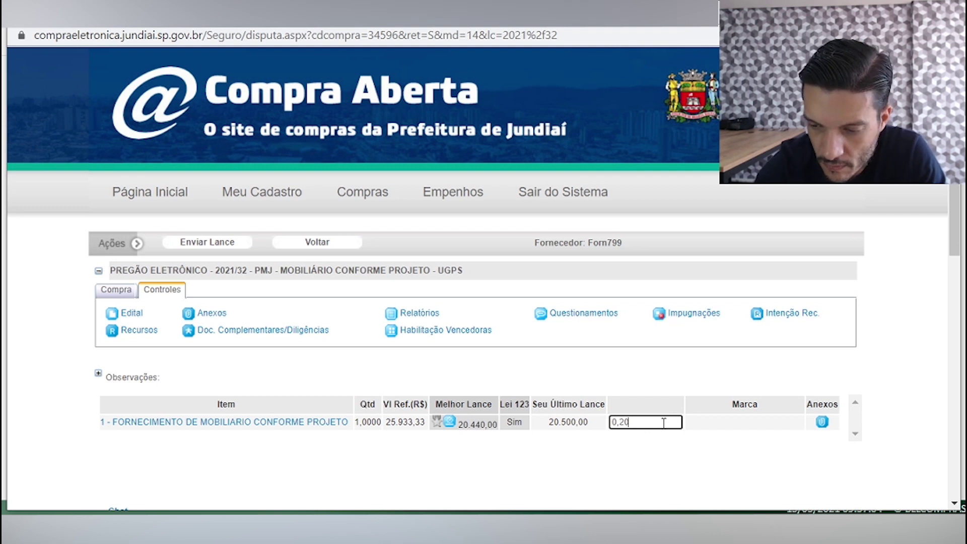
pyautogui.write('20.430,00')
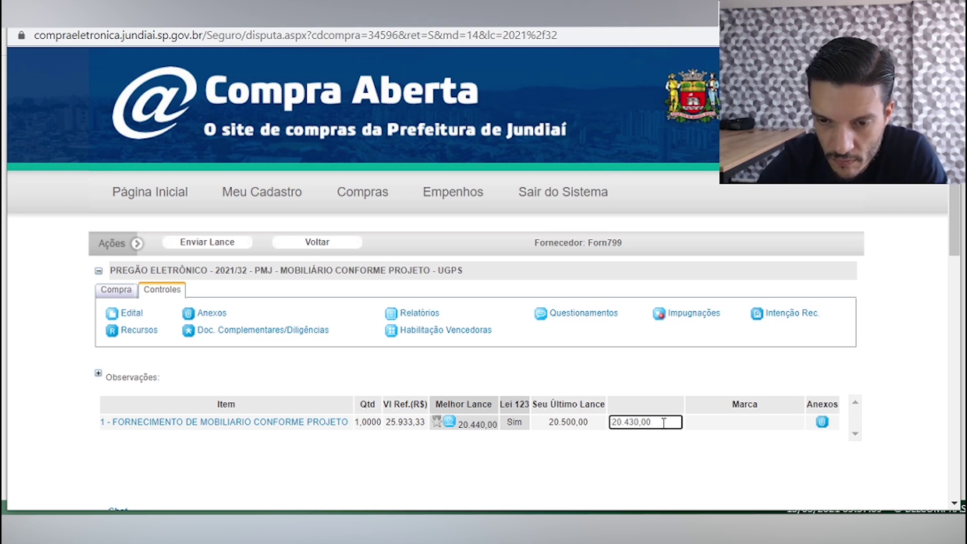
pyautogui.click(211, 242)
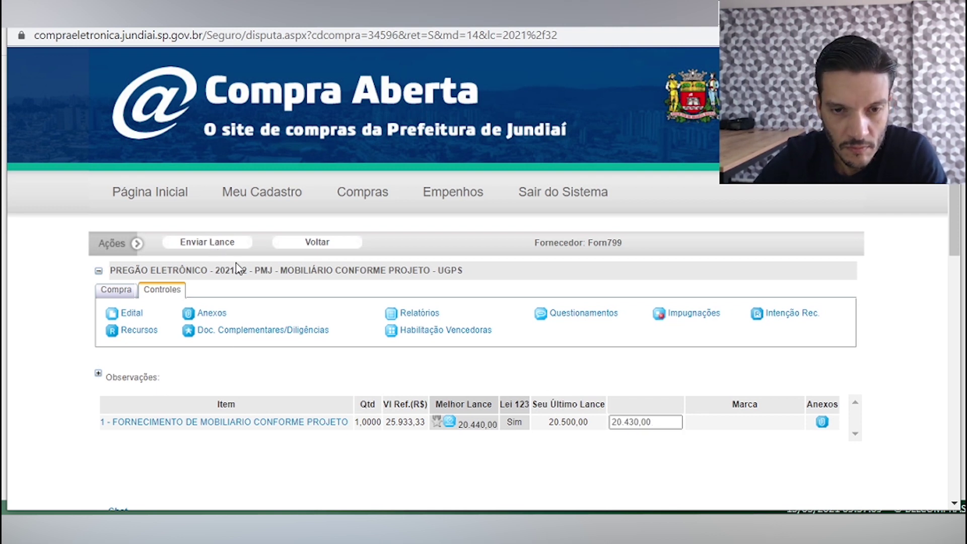
pyautogui.click(214, 242)
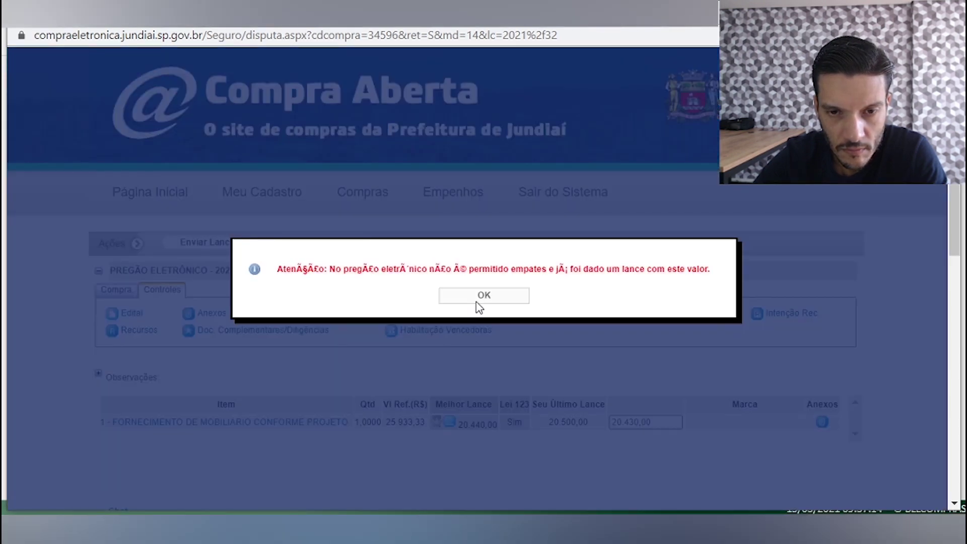
pyautogui.click(477, 301)
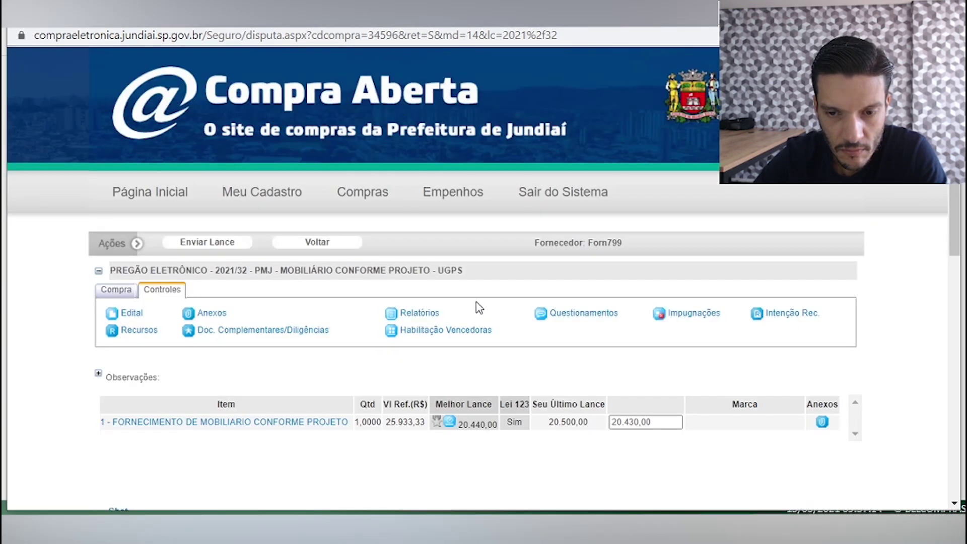
# Replace the unsent amount for item 1 with 20.400,00, submit that bid, and dismiss the confirmation.
pyautogui.click(670, 423)
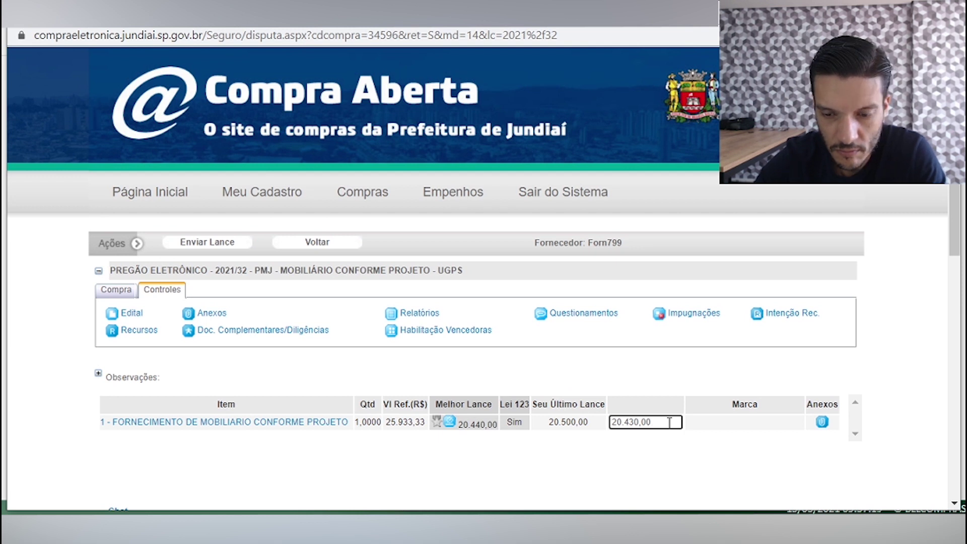
pyautogui.press('BackSpace')
pyautogui.press('BackSpace')
pyautogui.press('BackSpace')
pyautogui.press('BackSpace')
pyautogui.press('BackSpace')
pyautogui.press('BackSpace')
pyautogui.press('BackSpace')
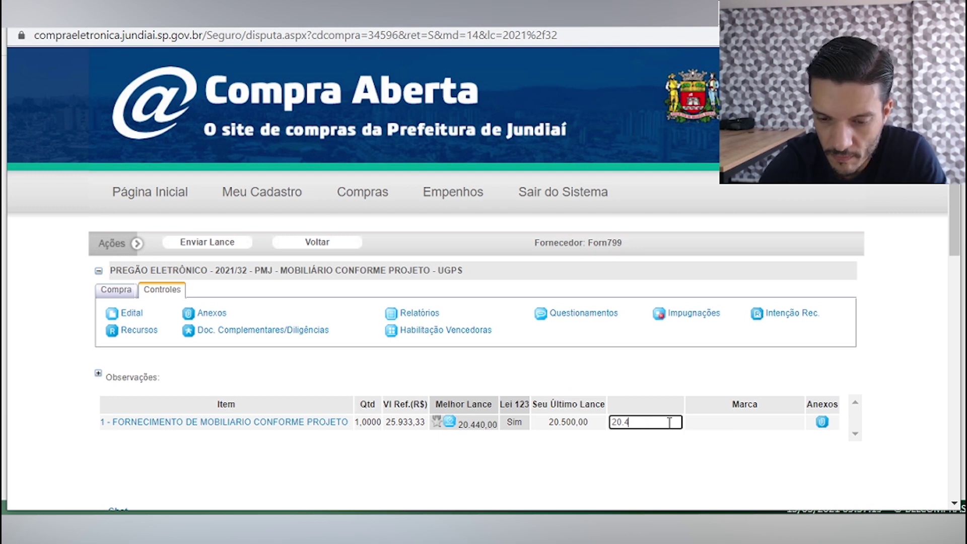
pyautogui.write('4,00')
pyautogui.write('00')
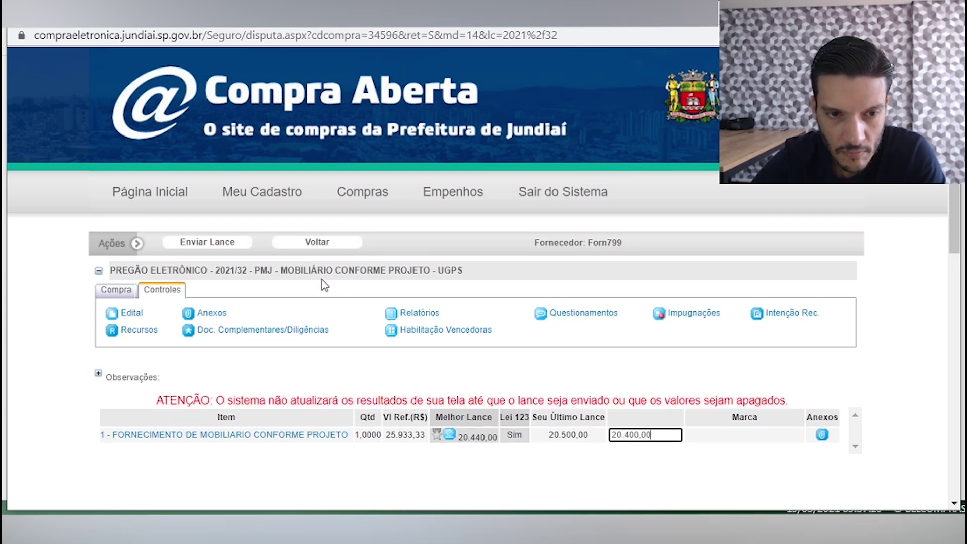
pyautogui.click(212, 243)
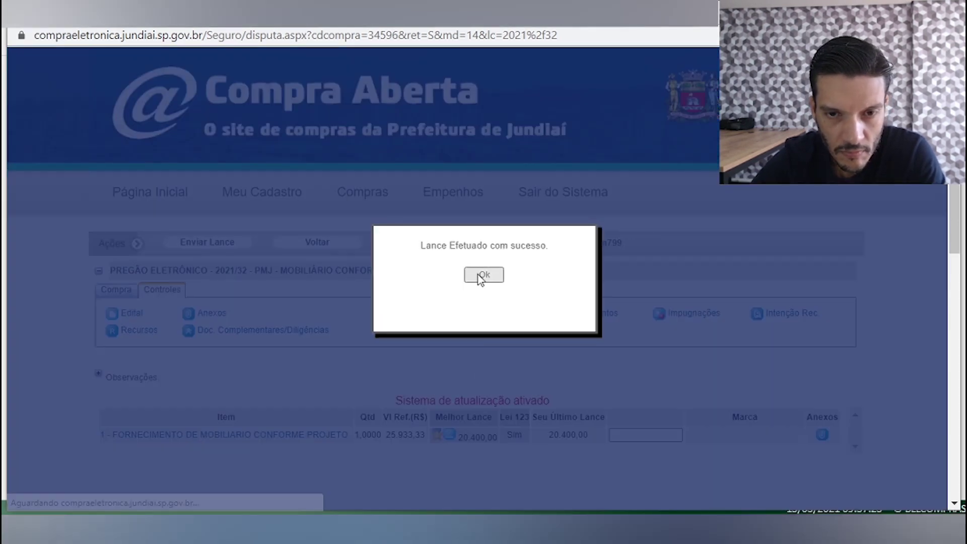
pyautogui.click(482, 276)
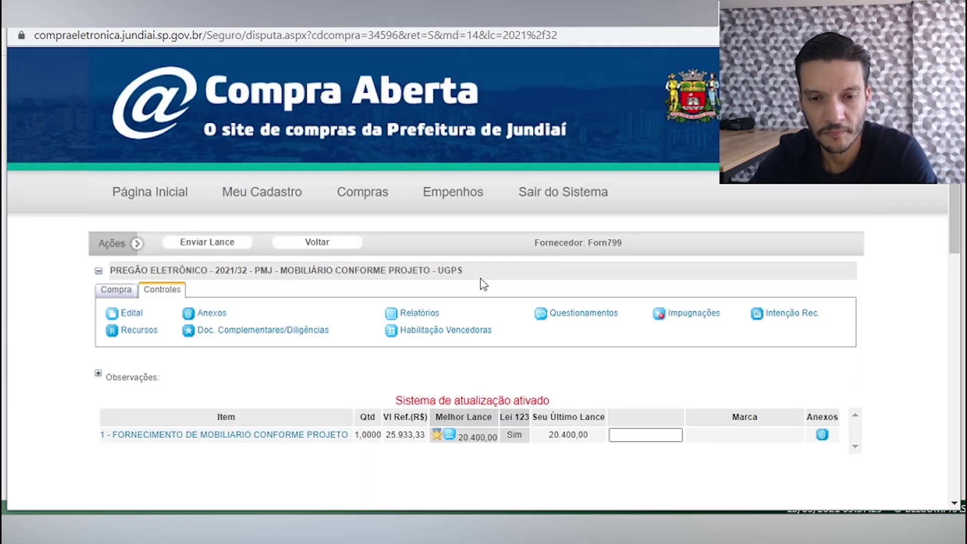
# Check the competitors' latest bids in the chat and submit a bid of 20.300,00 for item 1.
pyautogui.scroll(-9, 483, 284)
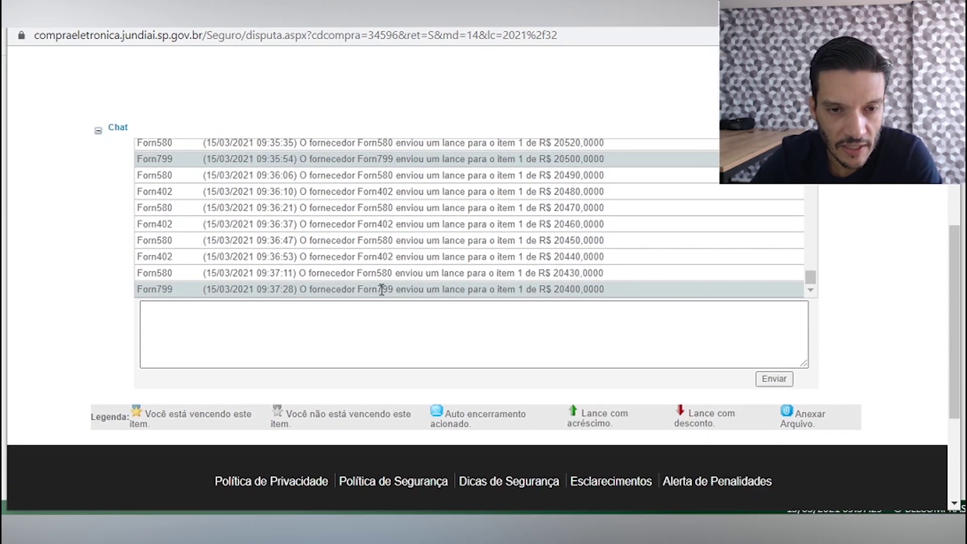
pyautogui.scroll(-1, 387, 267)
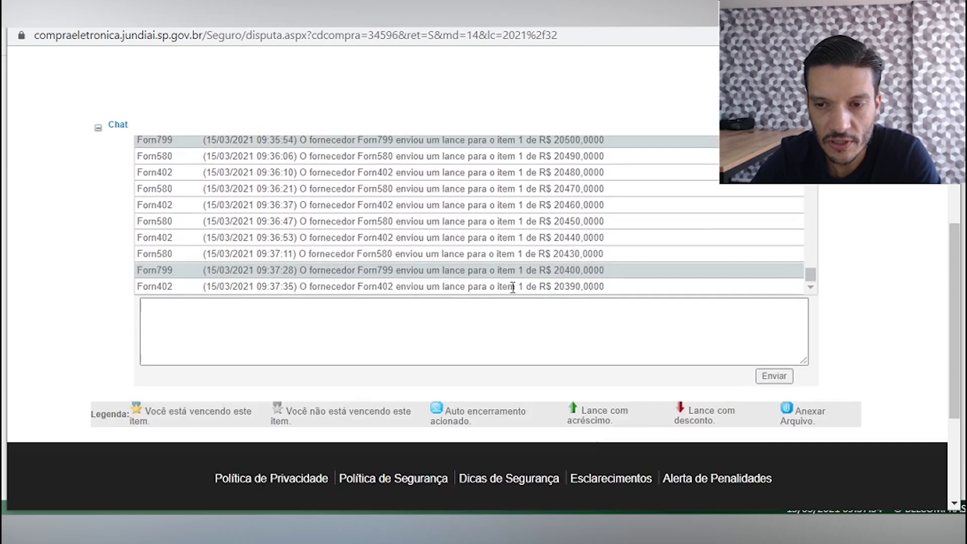
pyautogui.scroll(7, 512, 288)
pyautogui.scroll(2, 506, 281)
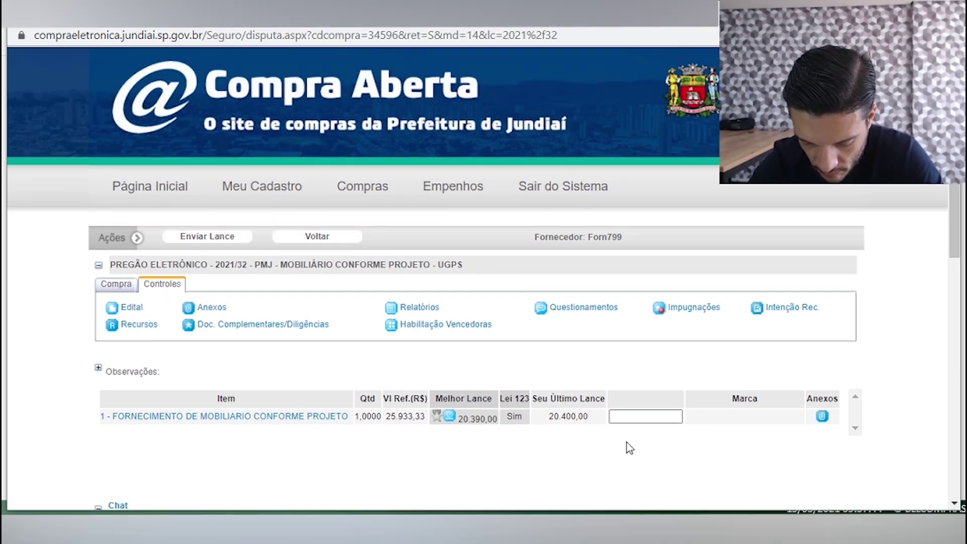
pyautogui.write('20.300,00')
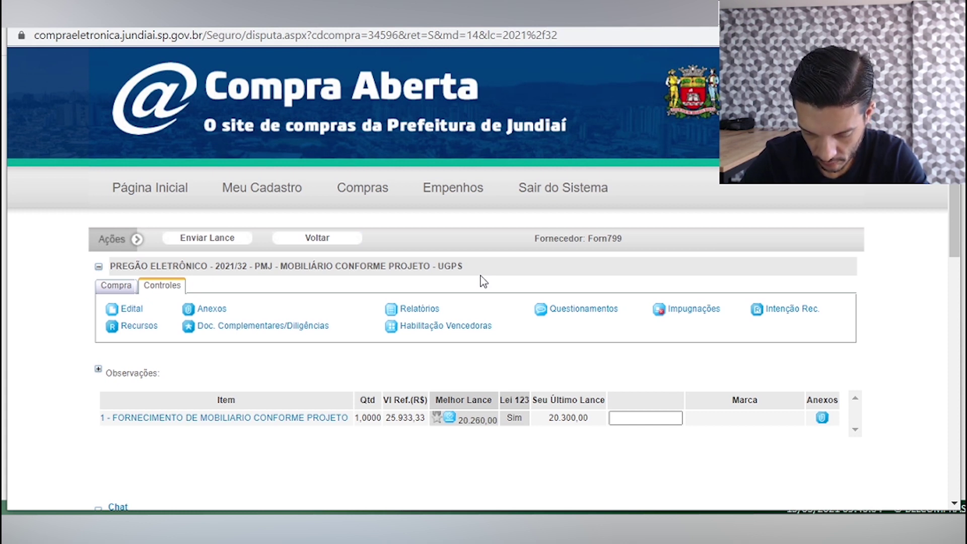
# Try to submit a bid of 20.250,00 for item 1 and check the chat for competing bids.
pyautogui.click(623, 418)
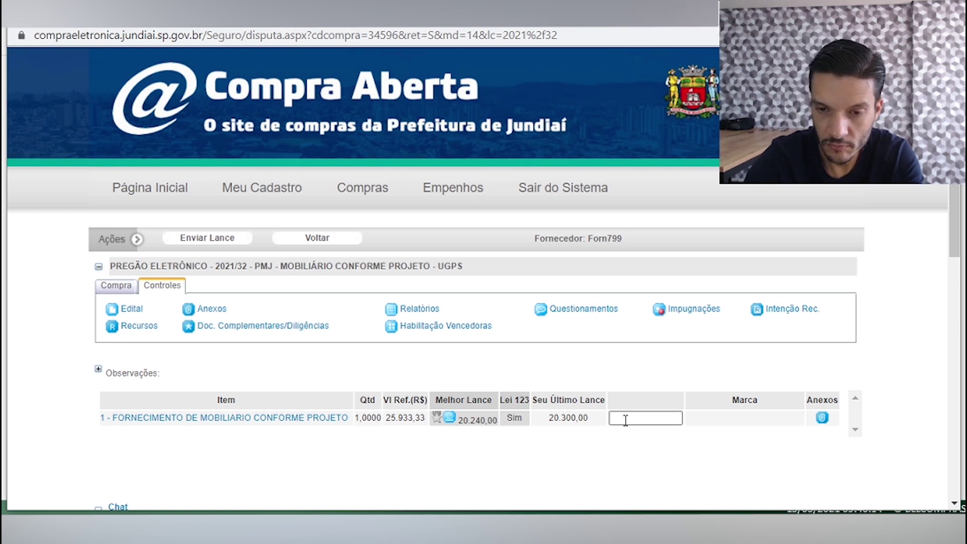
pyautogui.write('20.250,00')
pyautogui.press('Return')
pyautogui.scroll(-5, 405, 312)
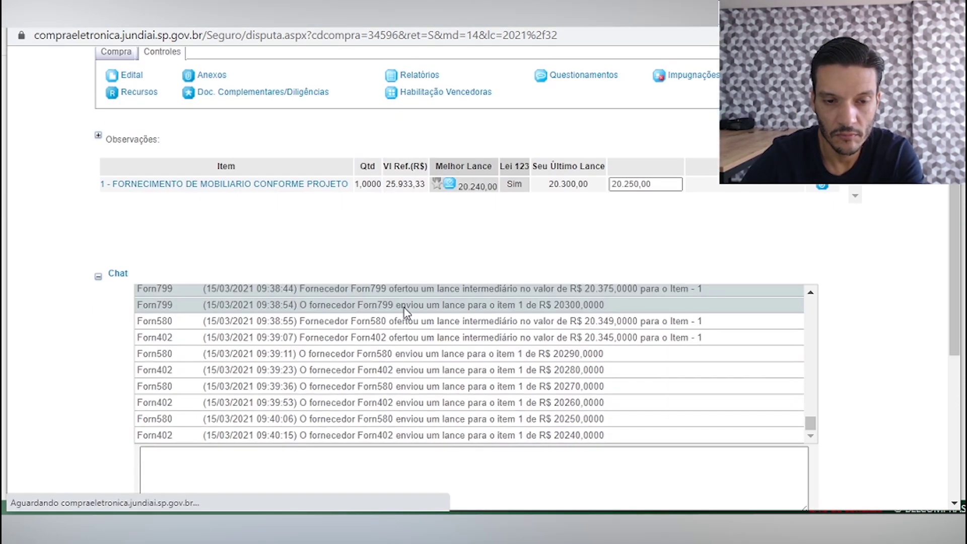
# Replace the amount for item 1 with 20.200,00, submit that bid, and dismiss the confirmation.
pyautogui.write('20.25')
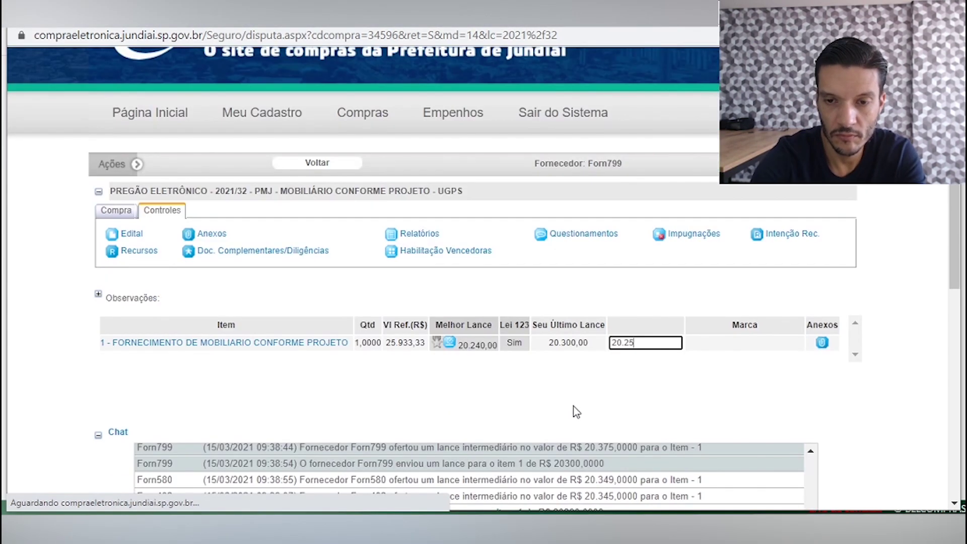
pyautogui.click(618, 434)
pyautogui.write('20.200,00')
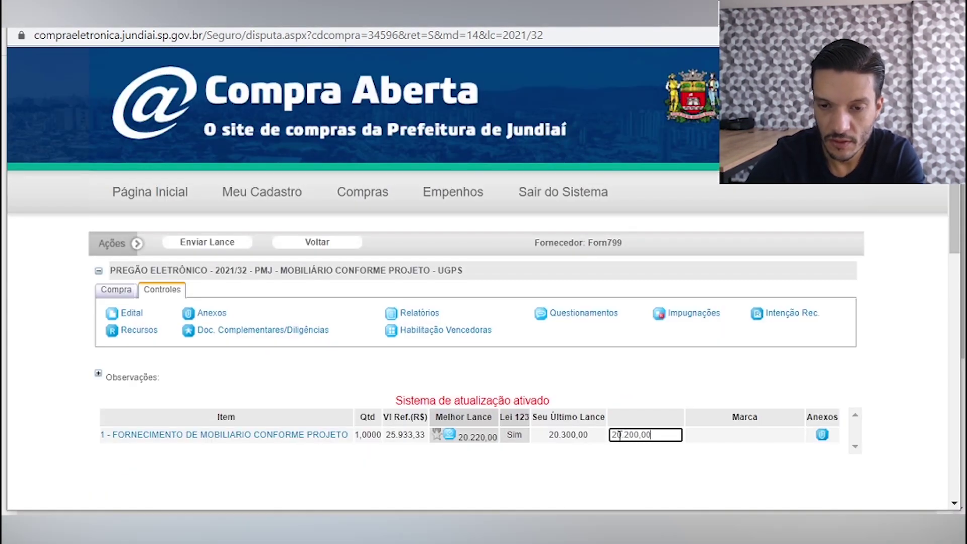
pyautogui.click(237, 243)
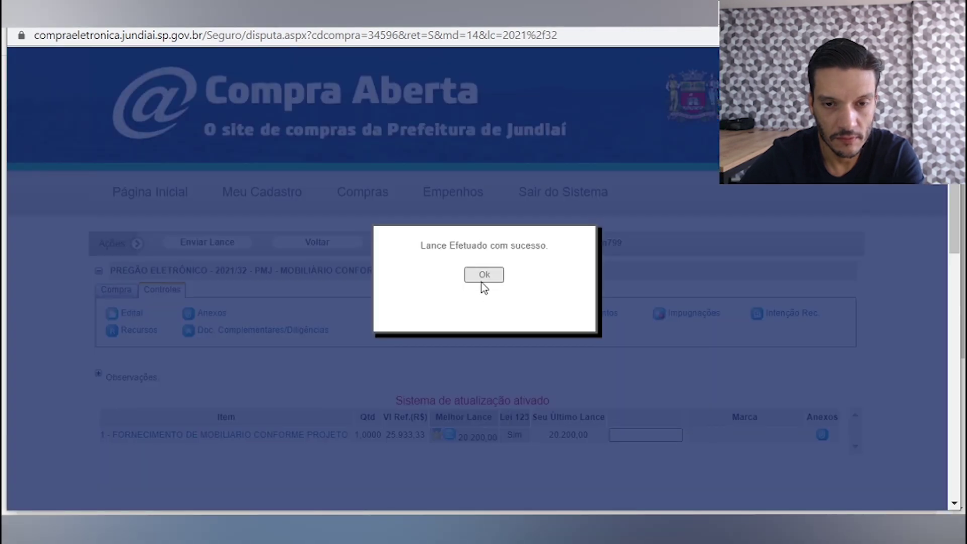
pyautogui.click(481, 280)
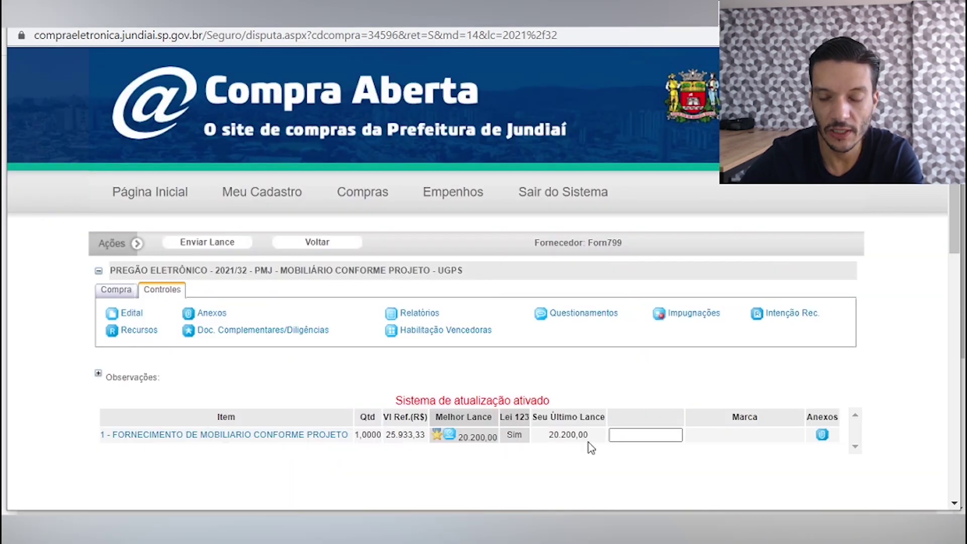
# Submit a bid of 20.120,00 for item 1, followed by one of 20.089,99, and dismiss the confirmation.
pyautogui.write('20120')
pyautogui.press('Return')
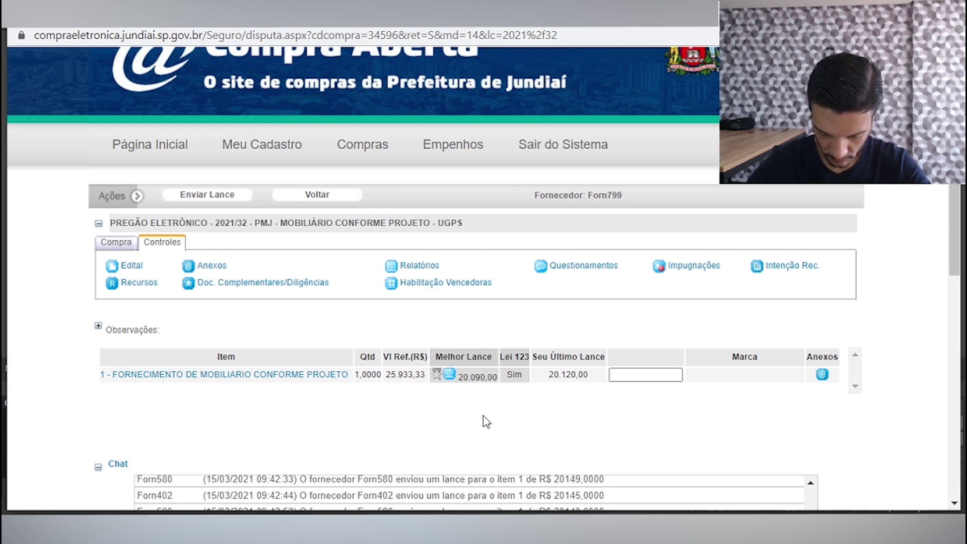
pyautogui.click(645, 374)
pyautogui.write('2008999')
pyautogui.click(207, 195)
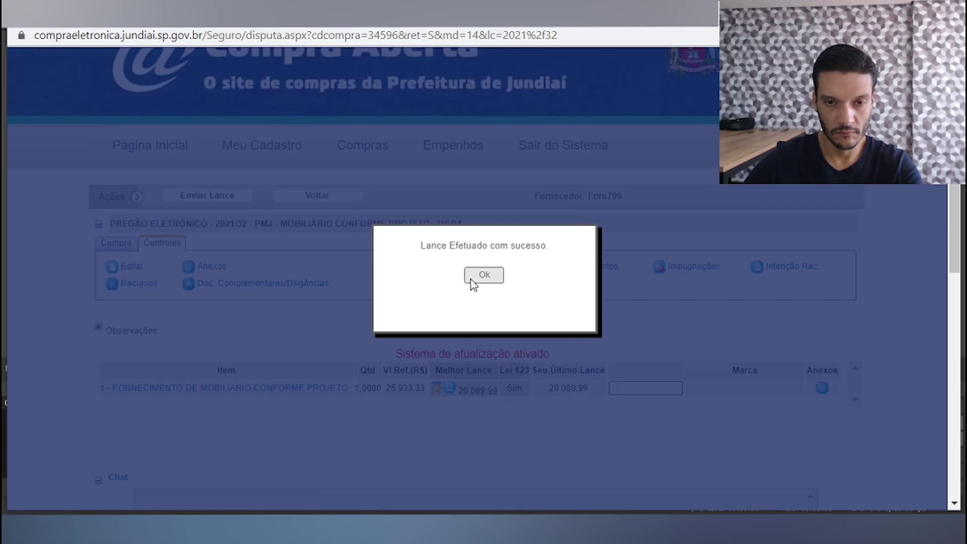
pyautogui.click(473, 277)
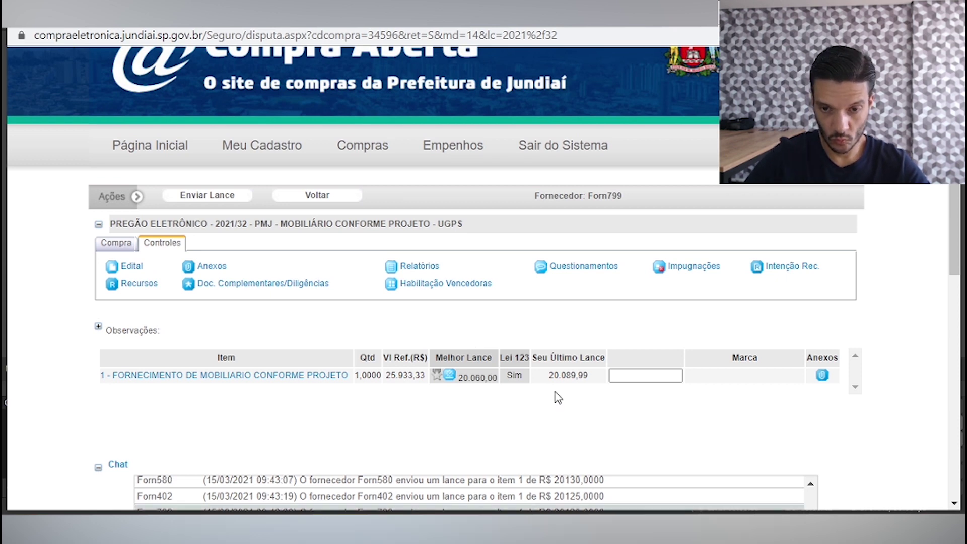
# Submit a bid of 20.035,00 for item 1 of the furniture auction.
pyautogui.click(645, 376)
pyautogui.write('20.035,00')
pyautogui.click(234, 199)
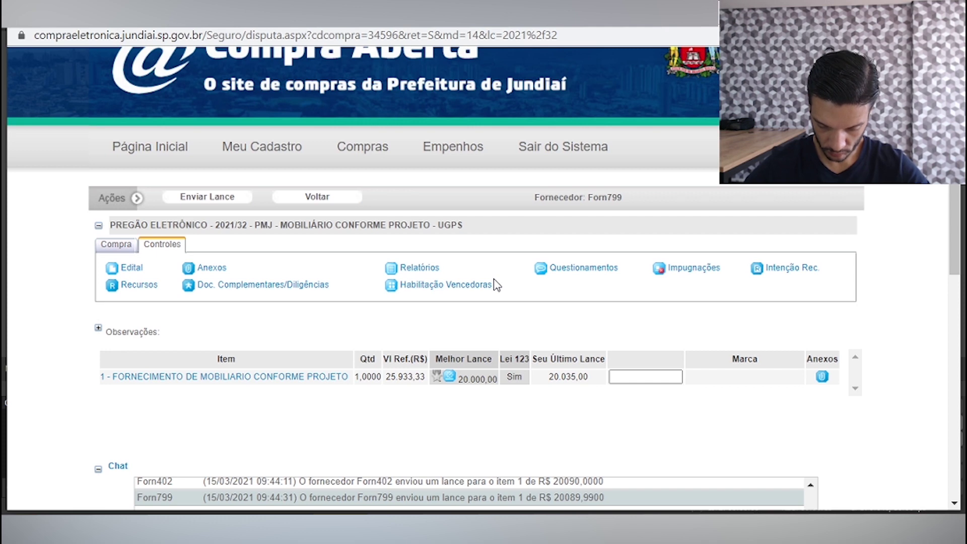
# Submit a bid of 19.985,00 for item 1 of the furniture auction.
pyautogui.click(644, 376)
pyautogui.write('19.985,00')
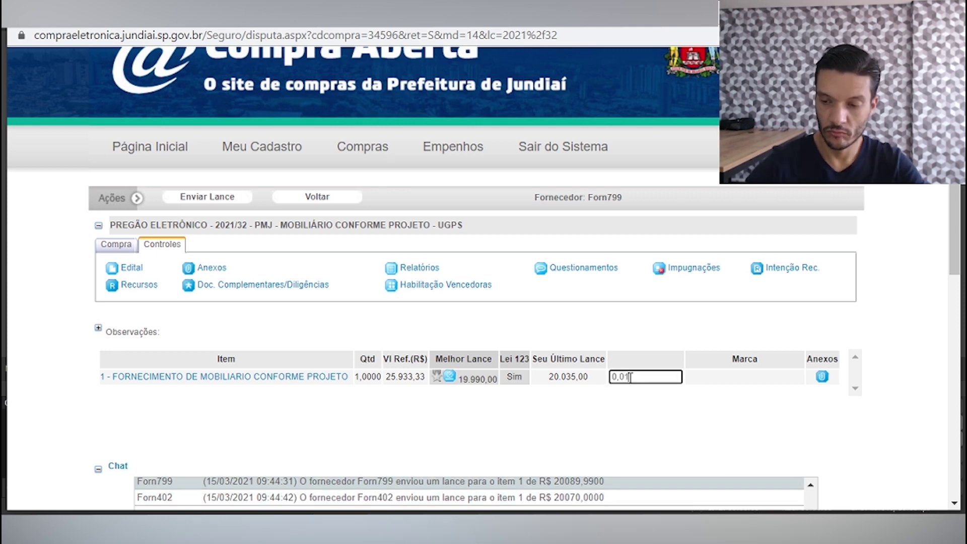
pyautogui.click(219, 199)
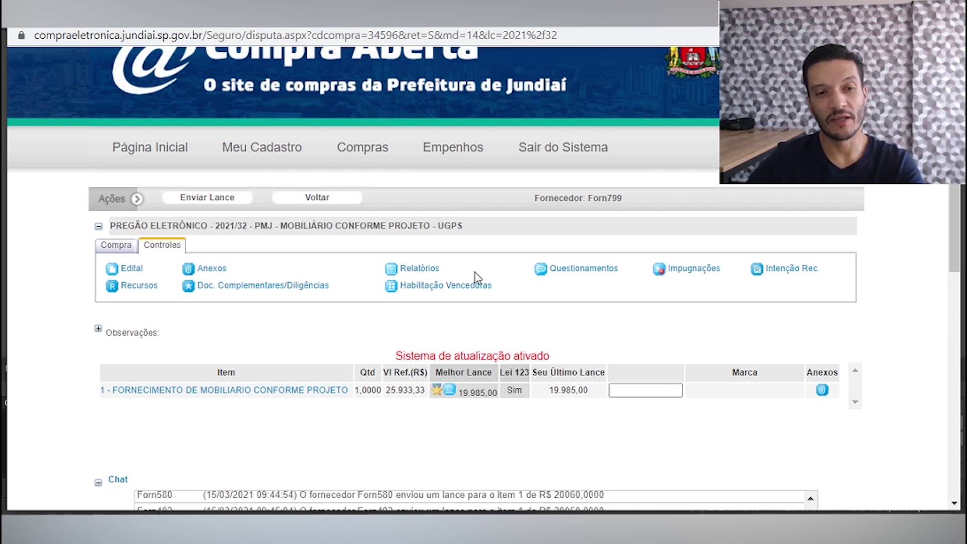
# Review the bid history in the chat and compare item 1's best bid with the own last bid.
pyautogui.scroll(-5, 460, 370)
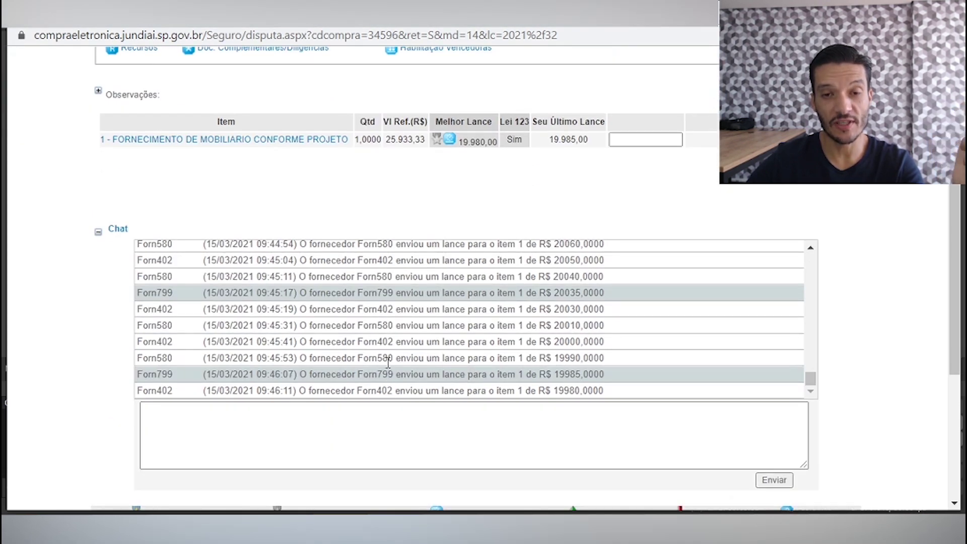
pyautogui.scroll(3, 525, 275)
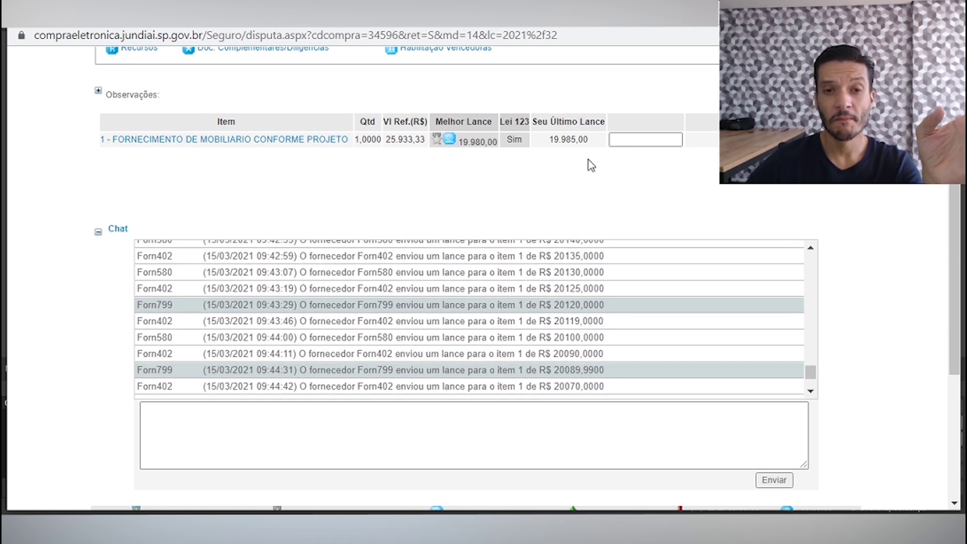
pyautogui.scroll(2, 644, 160)
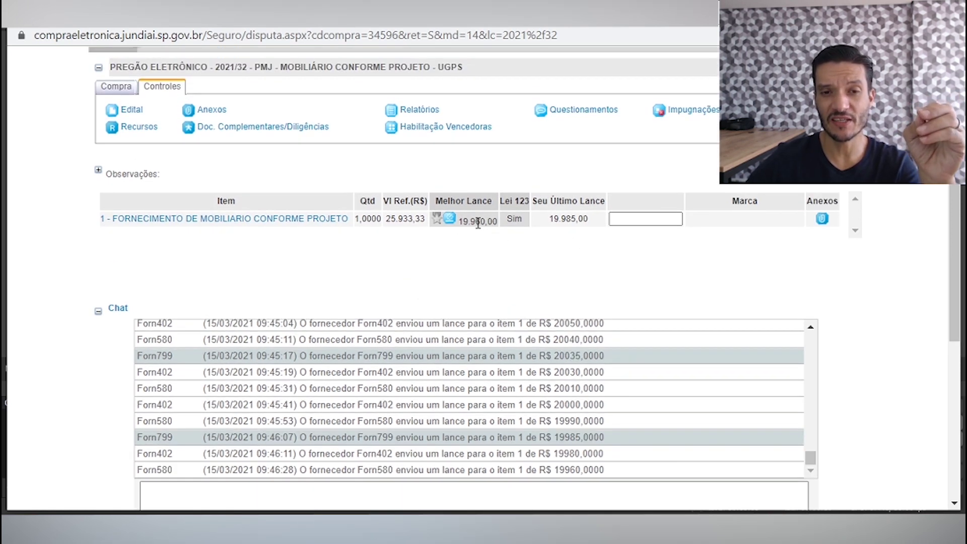
pyautogui.click(631, 223)
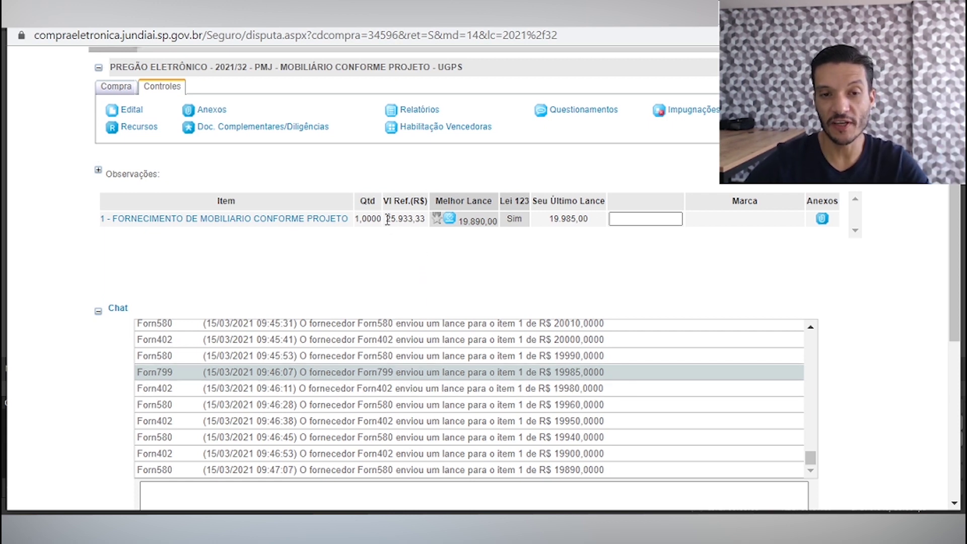
# Submit a bid of 18.769,00 for item 1 of the furniture auction and dismiss the confirmation.
pyautogui.moveTo(385, 219); pyautogui.dragTo(425, 218)
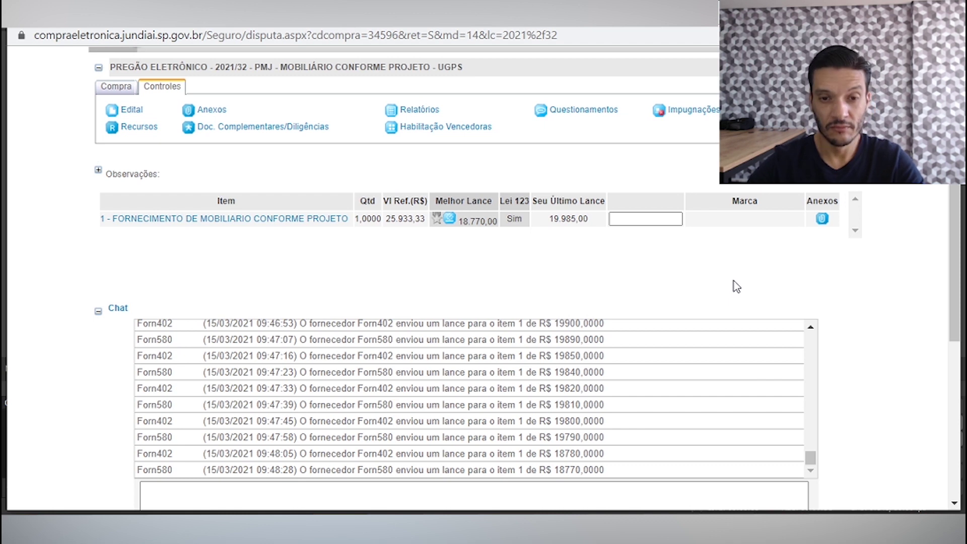
pyautogui.click(640, 216)
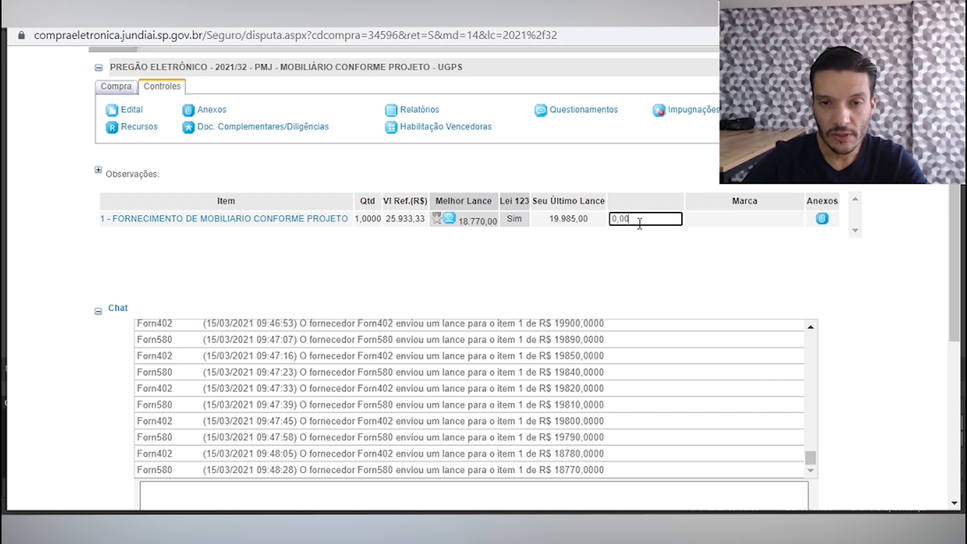
pyautogui.write('18,77')
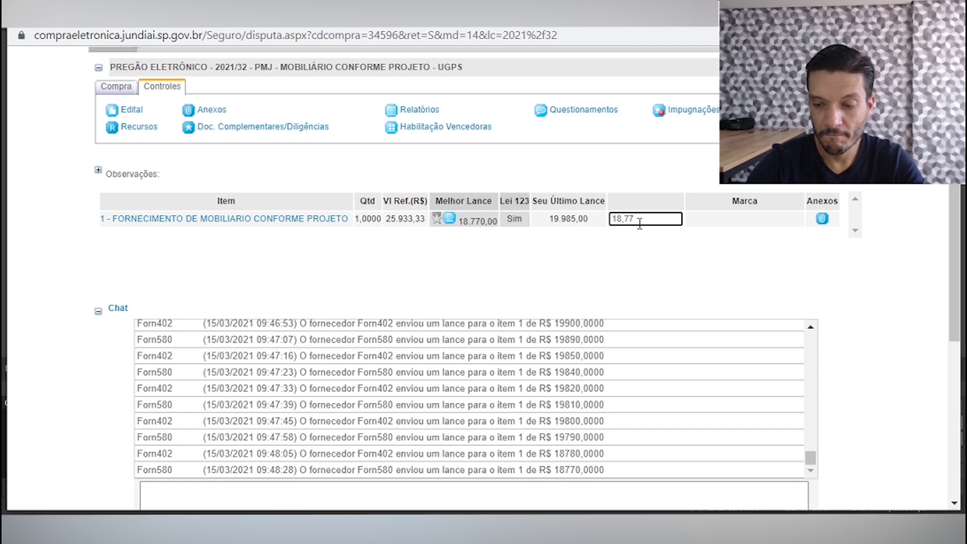
pyautogui.press('BackSpace')
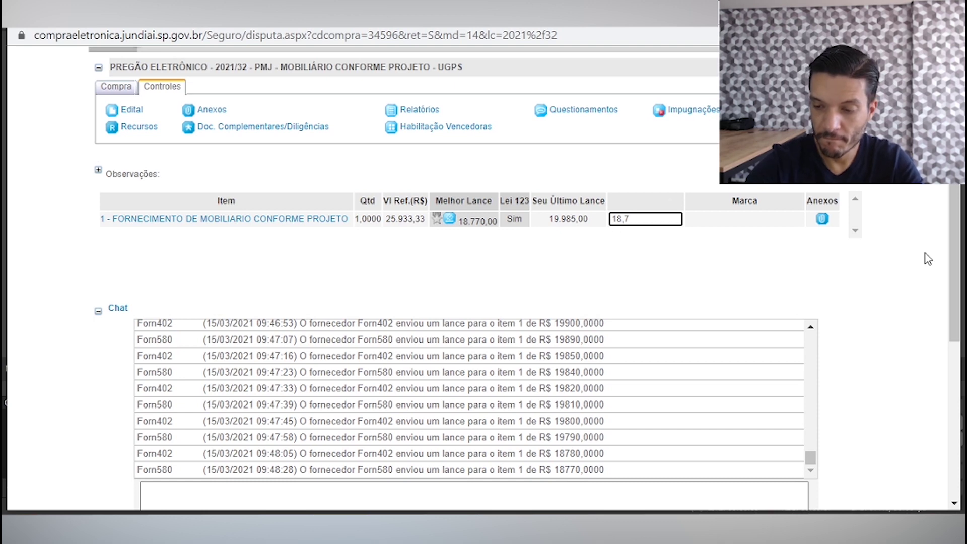
pyautogui.write('0')
pyautogui.press('BackSpace')
pyautogui.write('6900')
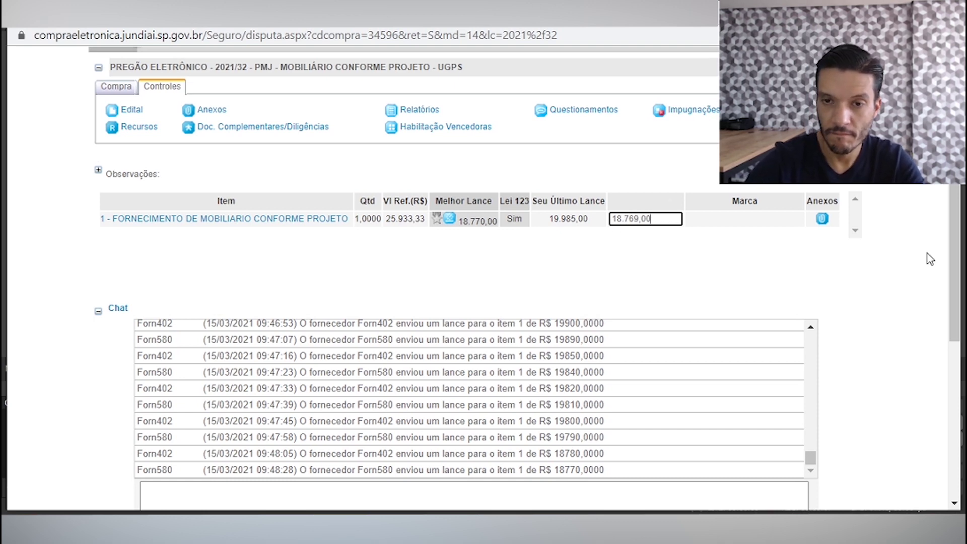
pyautogui.scroll(3, 265, 176)
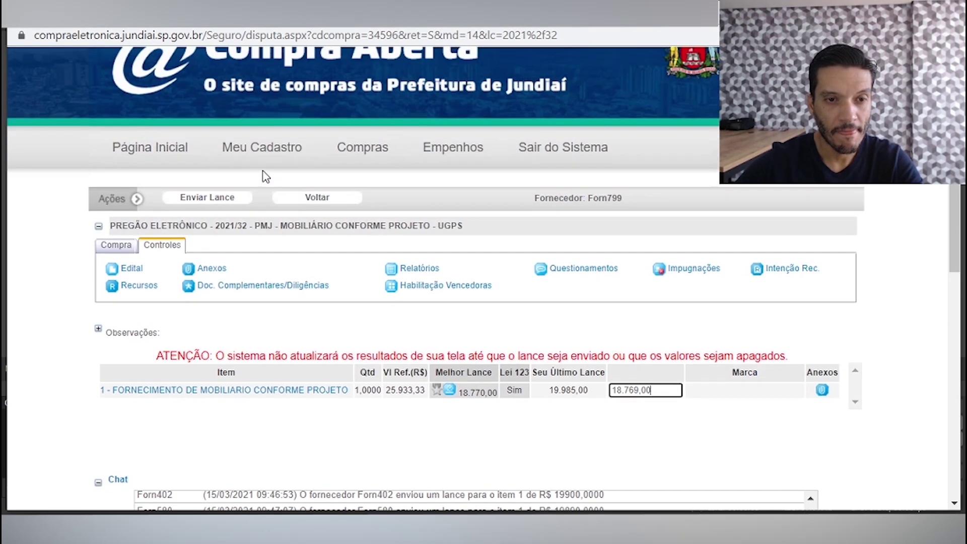
pyautogui.click(220, 202)
pyautogui.click(492, 275)
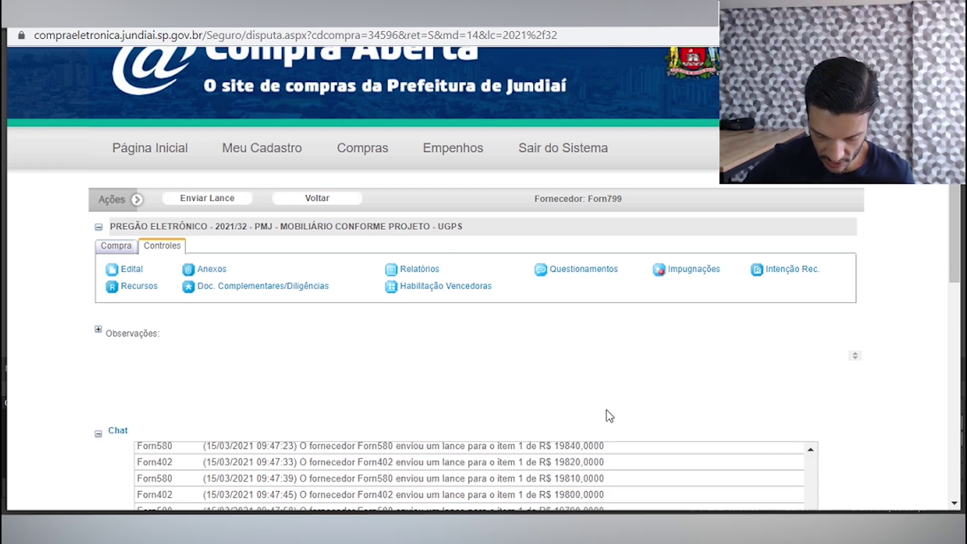
# Review the final chat messages on item 1's closing and compare the own last bid with the competitors' bids.
pyautogui.scroll(-6, 496, 322)
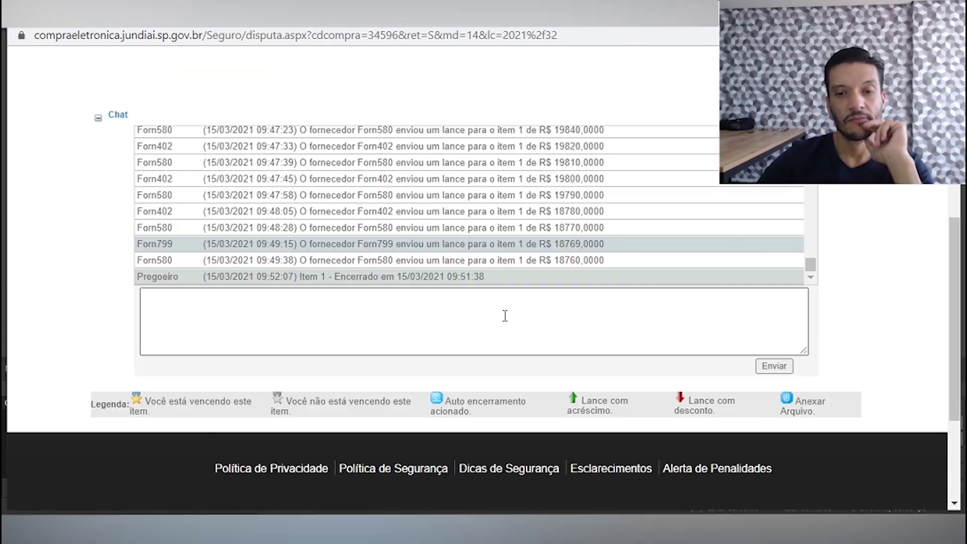
pyautogui.scroll(-1, 505, 315)
pyautogui.scroll(8, 476, 270)
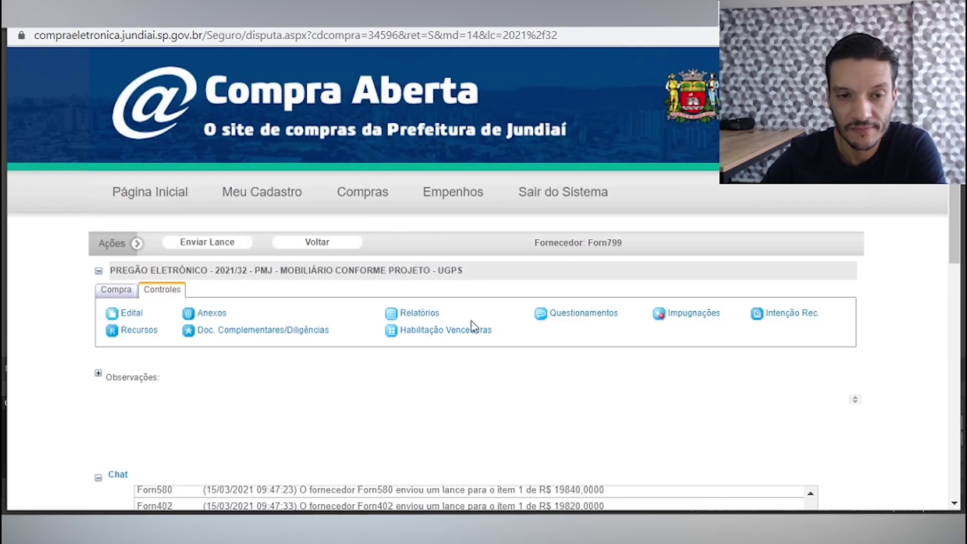
pyautogui.scroll(-2, 475, 325)
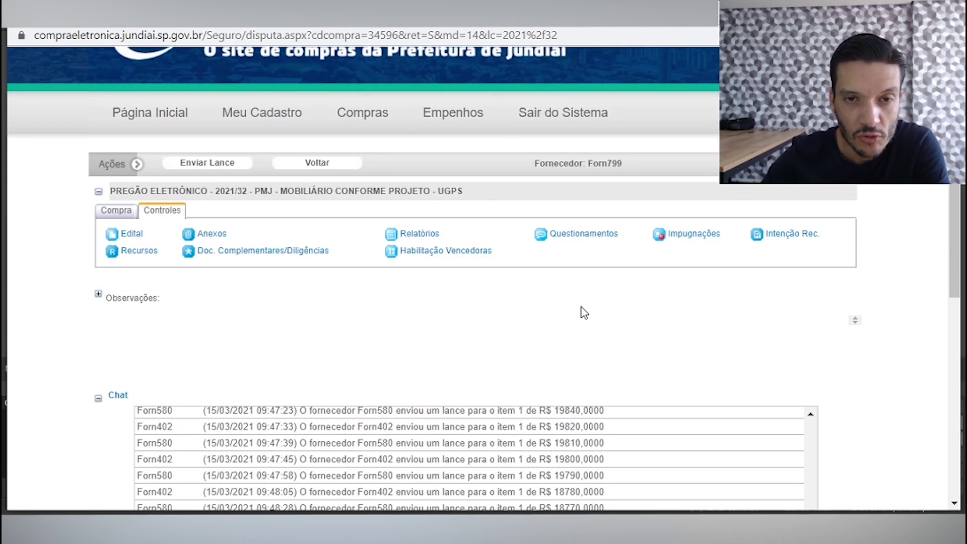
pyautogui.scroll(-1, 647, 460)
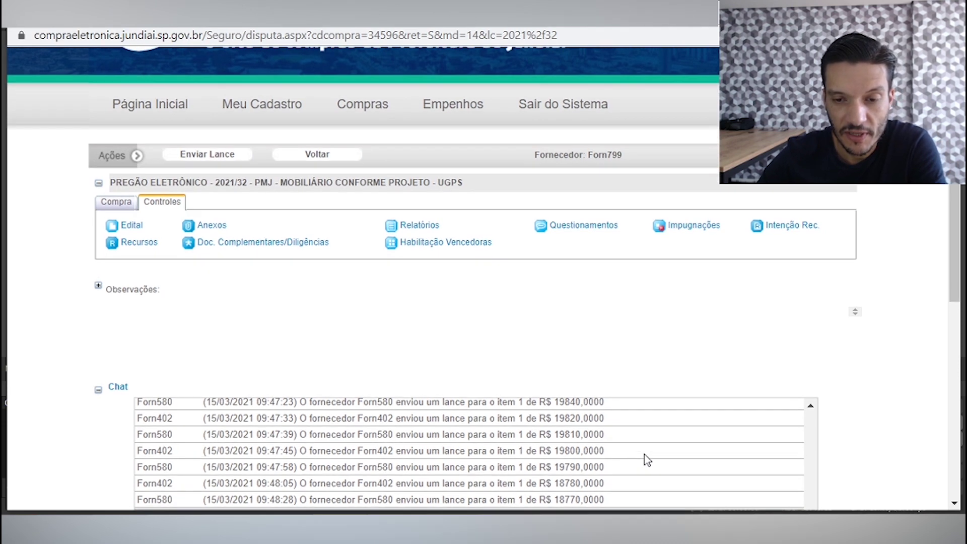
pyautogui.scroll(-3, 529, 423)
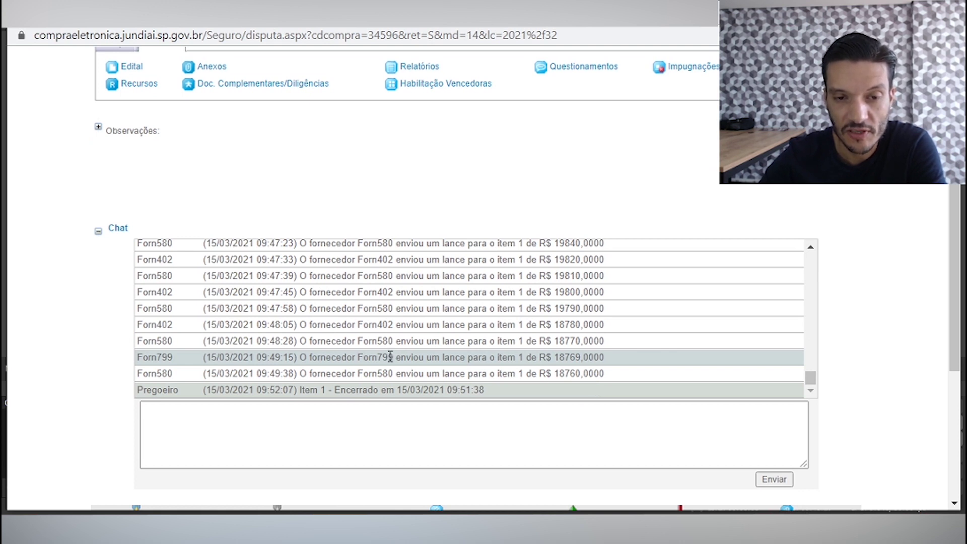
pyautogui.moveTo(432, 359); pyautogui.dragTo(624, 369)
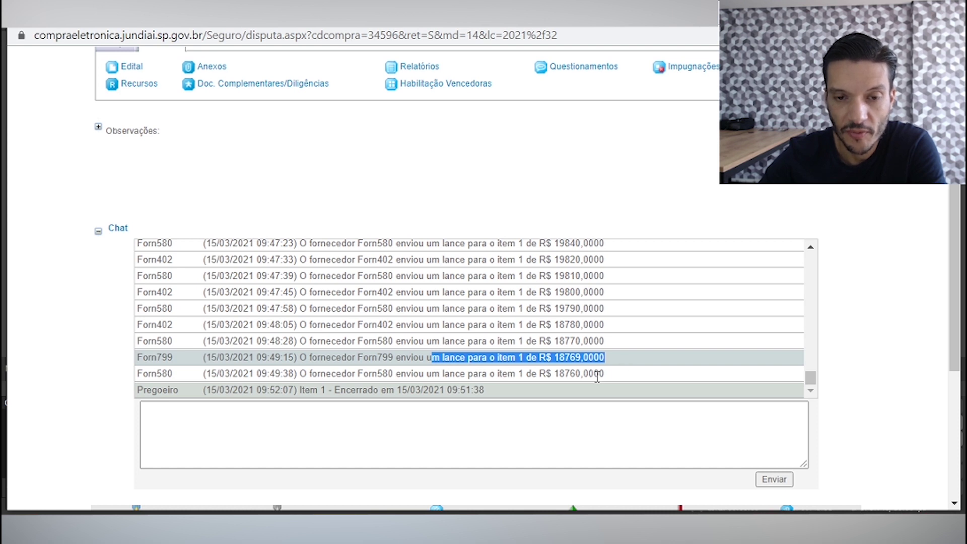
pyautogui.moveTo(552, 373); pyautogui.dragTo(612, 375)
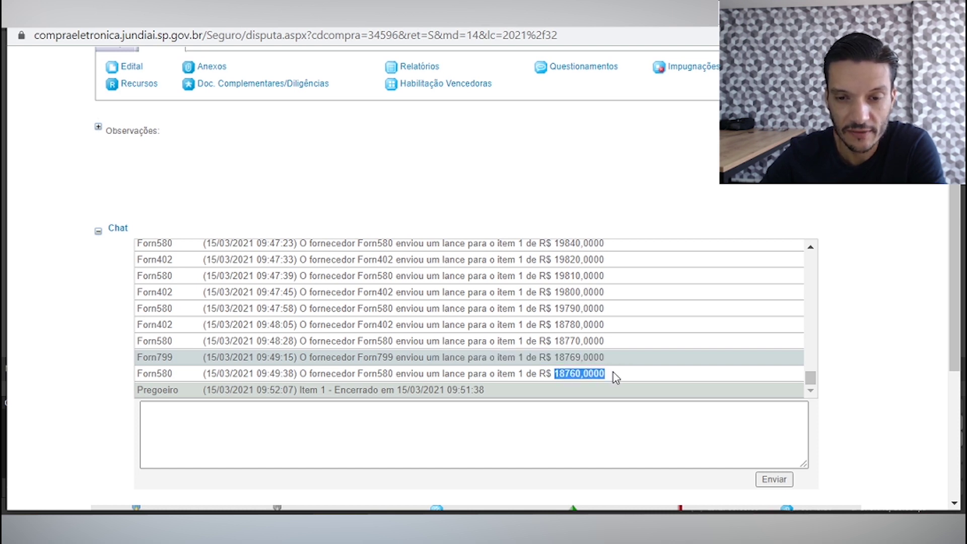
pyautogui.scroll(10, 637, 375)
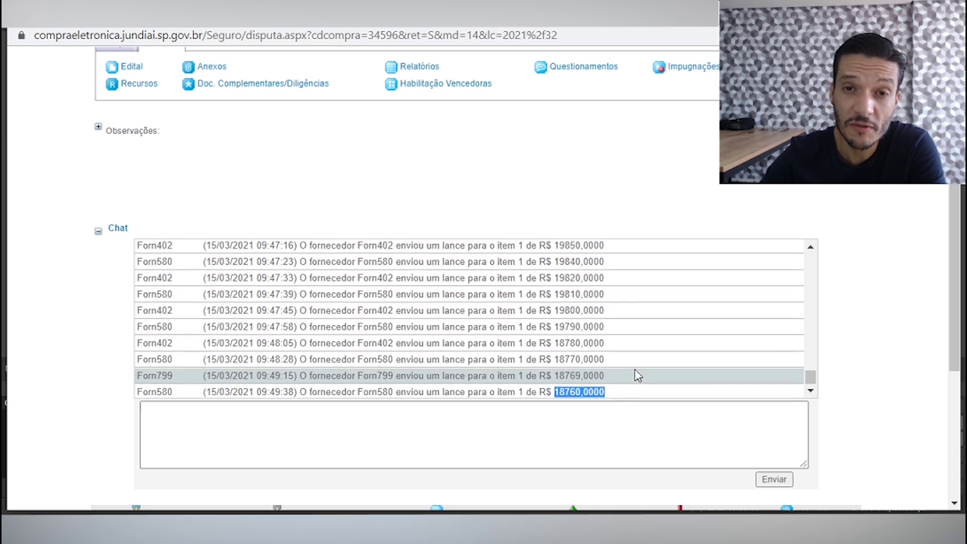
pyautogui.scroll(15, 621, 247)
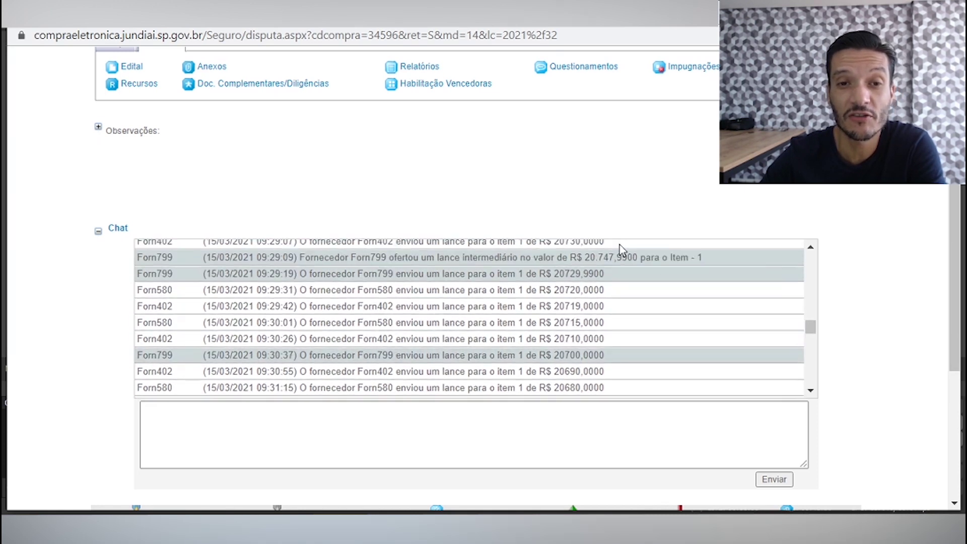
pyautogui.scroll(3, 621, 248)
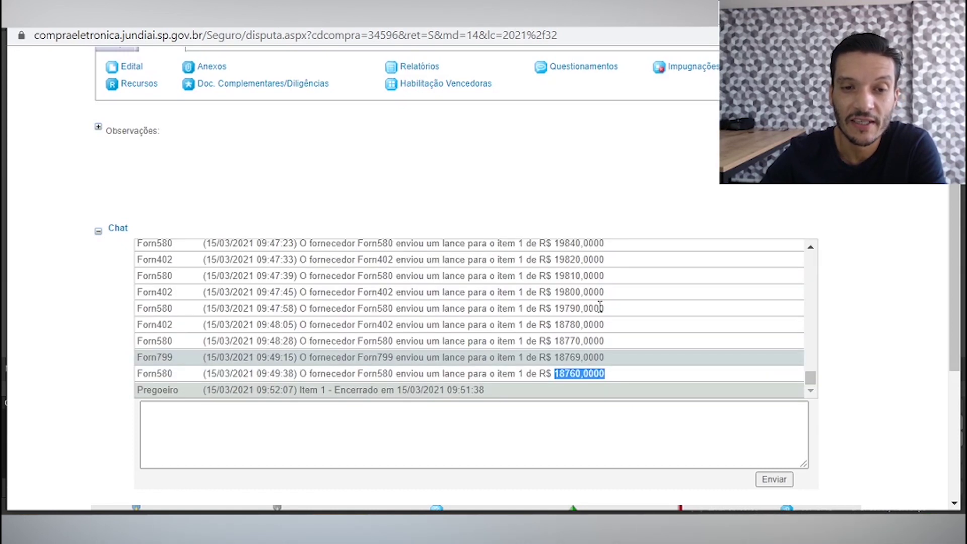
pyautogui.scroll(5, 485, 168)
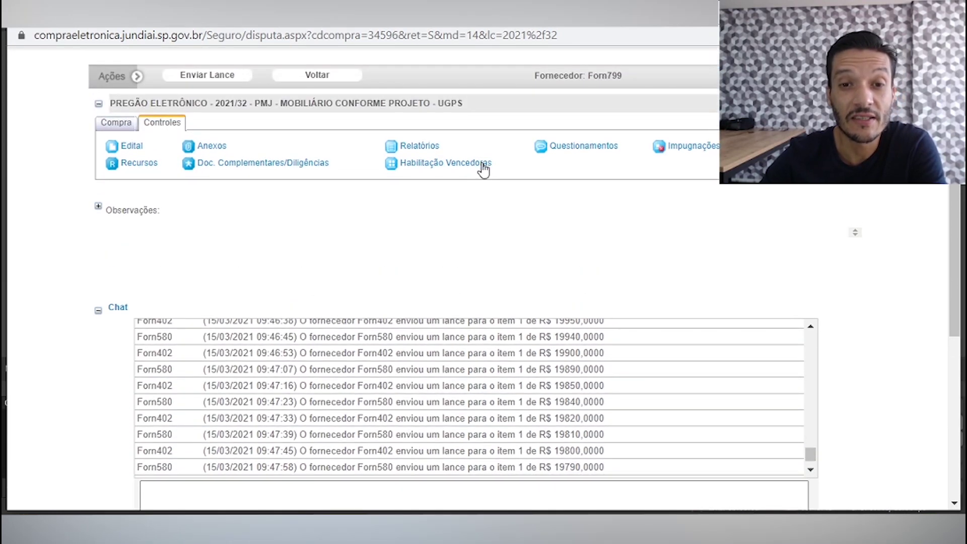